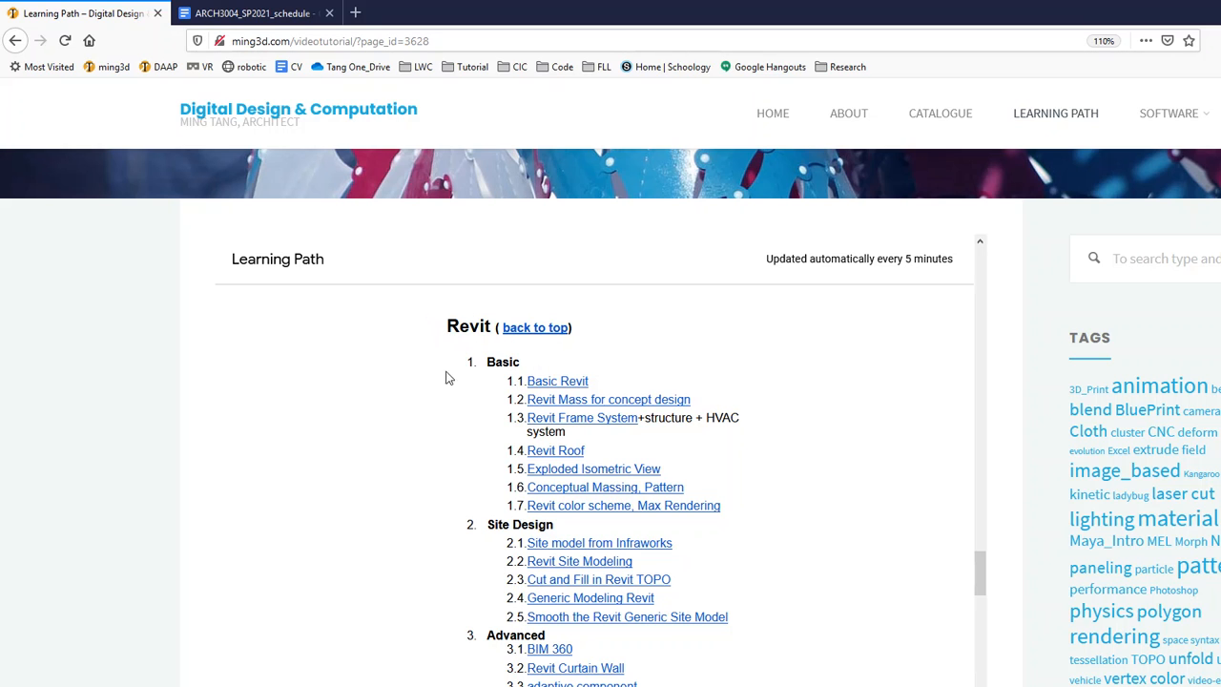
# Review the S3: Presentation + Rendering topics in the ARCH3004_SP2021_schedule document, including ARCH VIZ and the camera setup and rendering note.
pyautogui.scroll(-1, 661, 552)
pyautogui.click(266, 11)
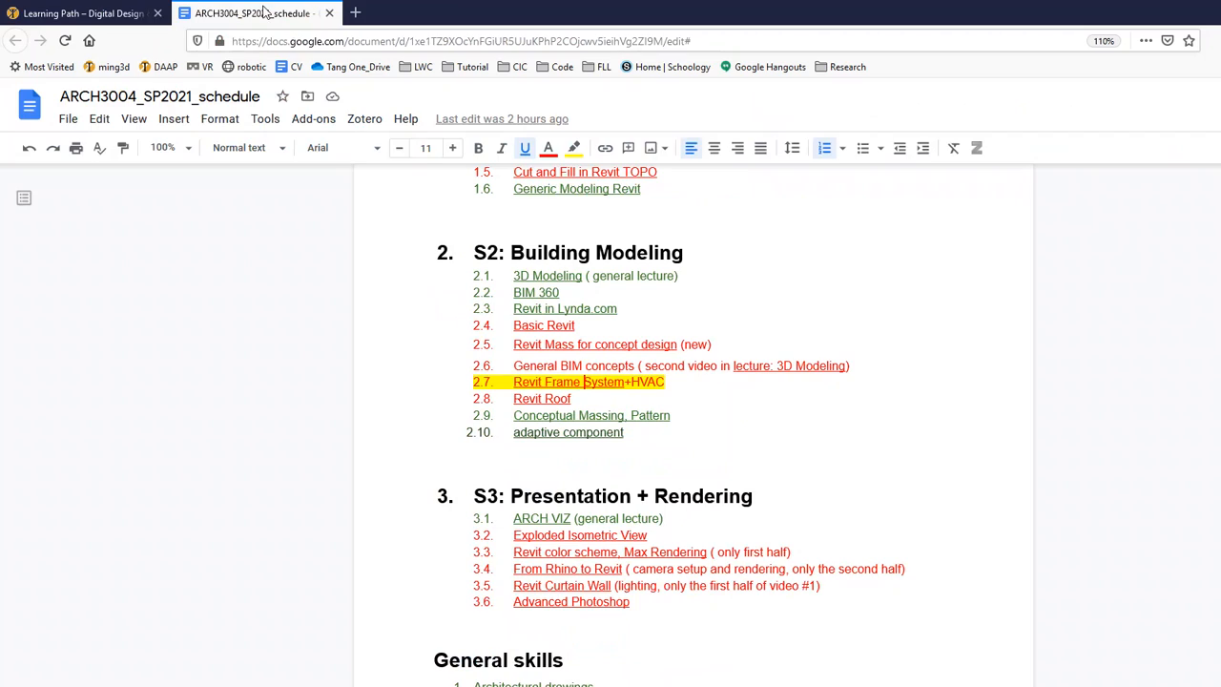
pyautogui.scroll(-1, 695, 588)
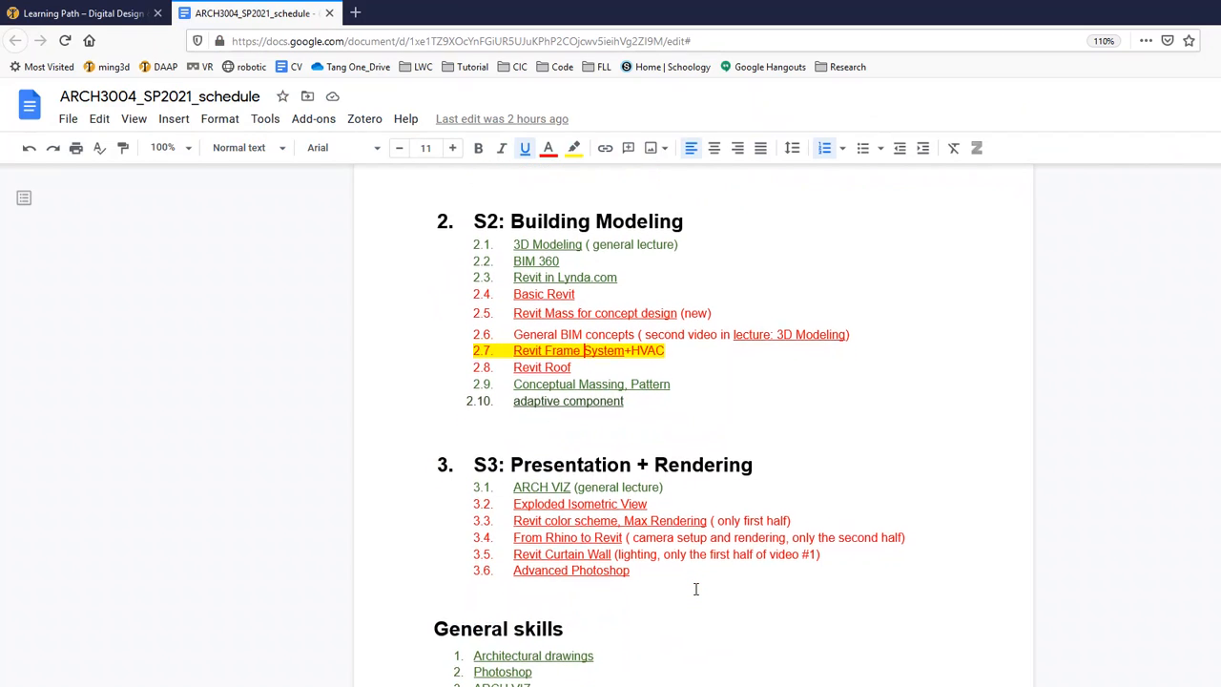
pyautogui.click(539, 479)
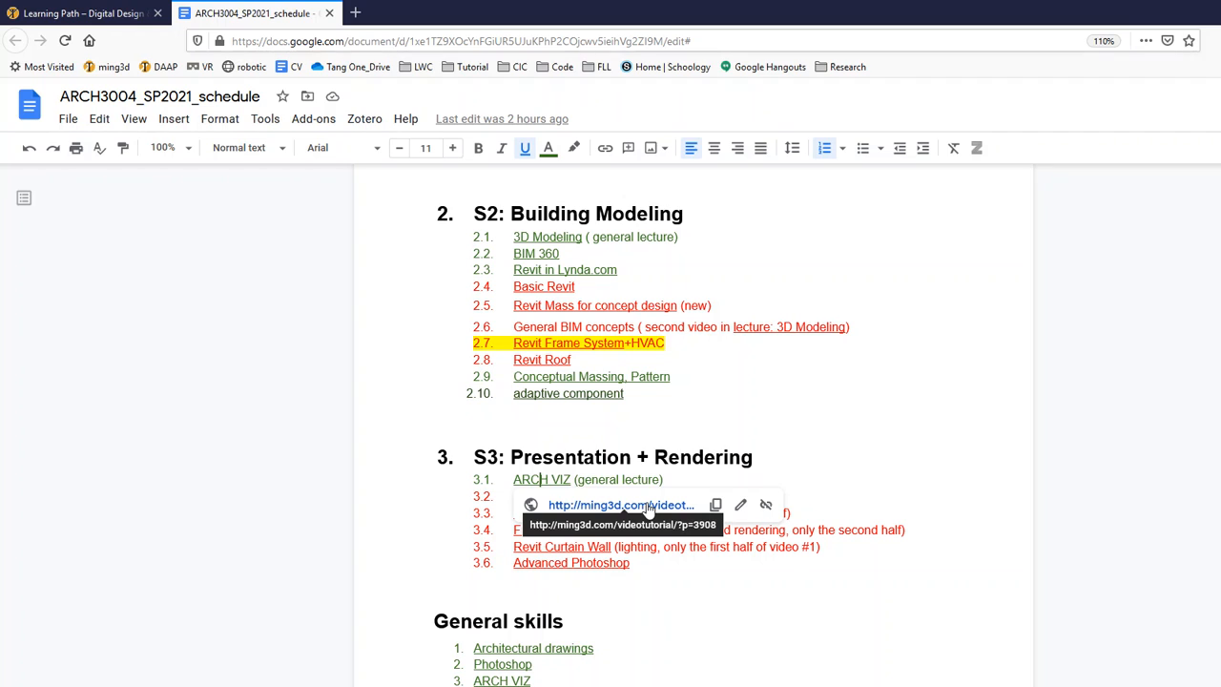
pyautogui.click(586, 458)
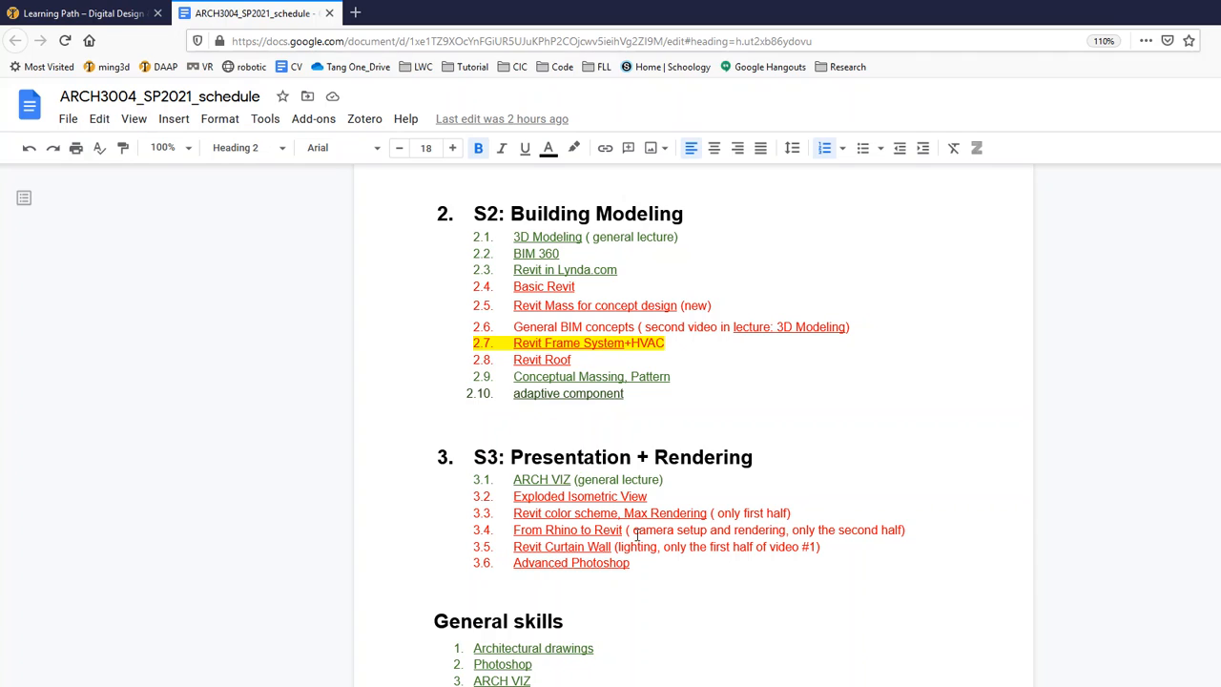
pyautogui.moveTo(634, 532); pyautogui.dragTo(750, 540)
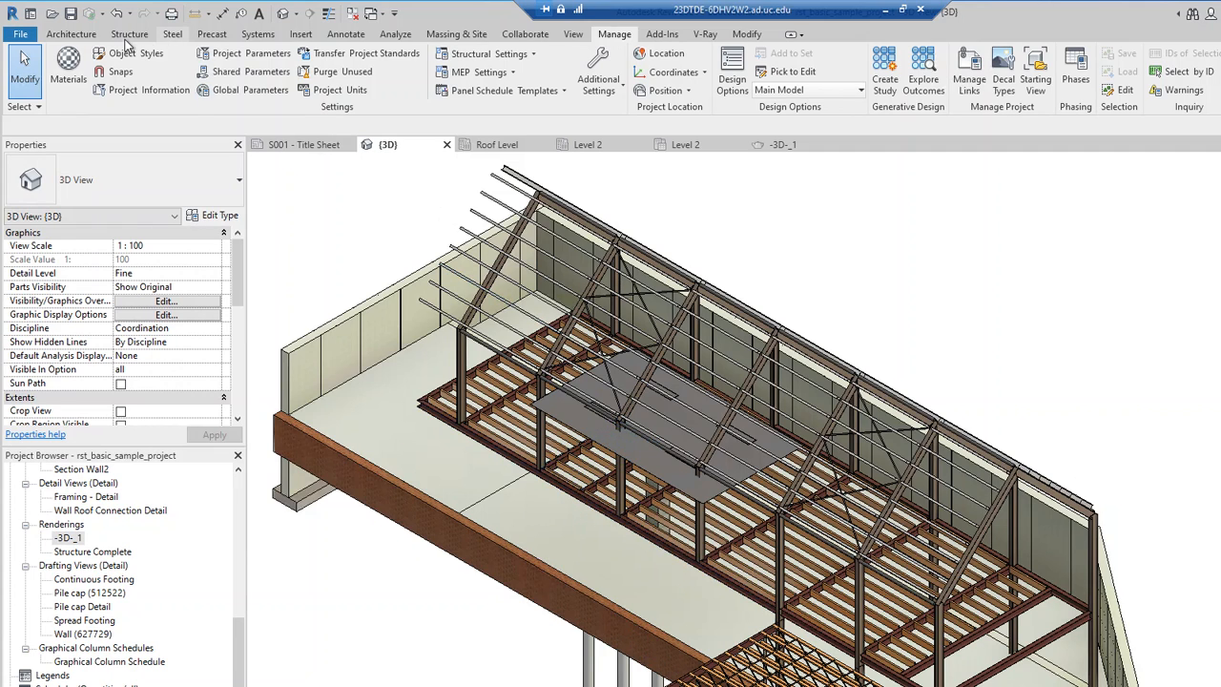
# Switch to Revit, start Load Family and browse the English-Imperial library to the Lighting, Architectural, Internal folder.
pyautogui.click(300, 34)
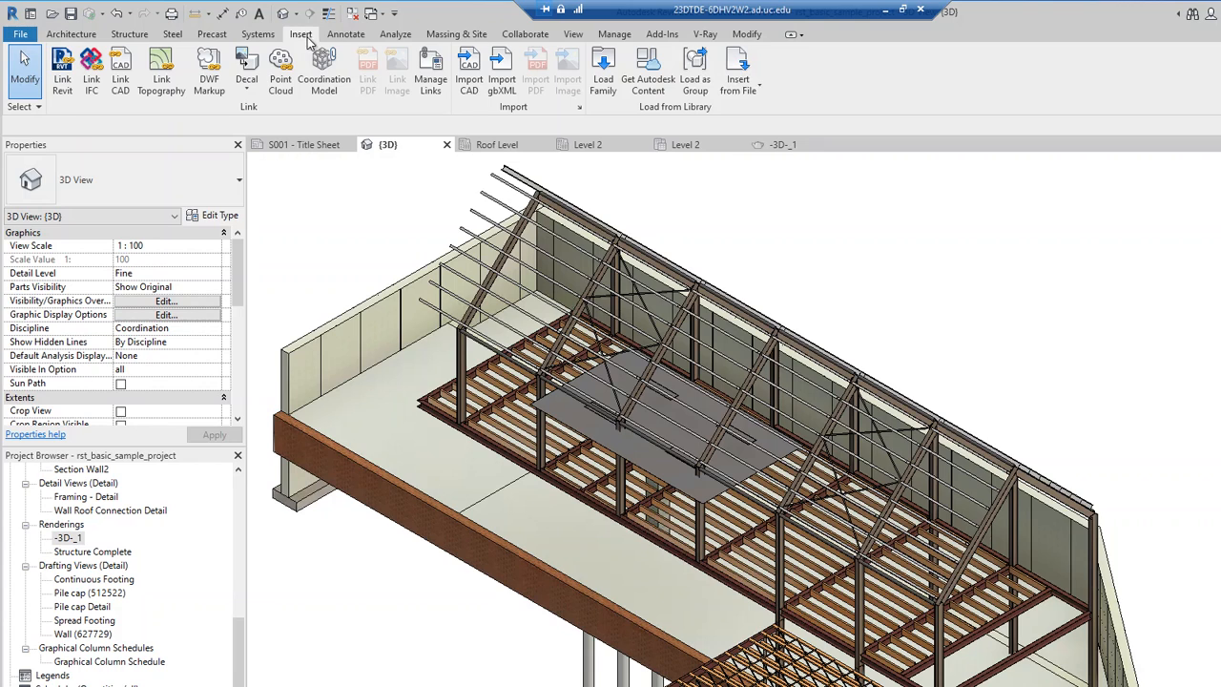
pyautogui.click(602, 88)
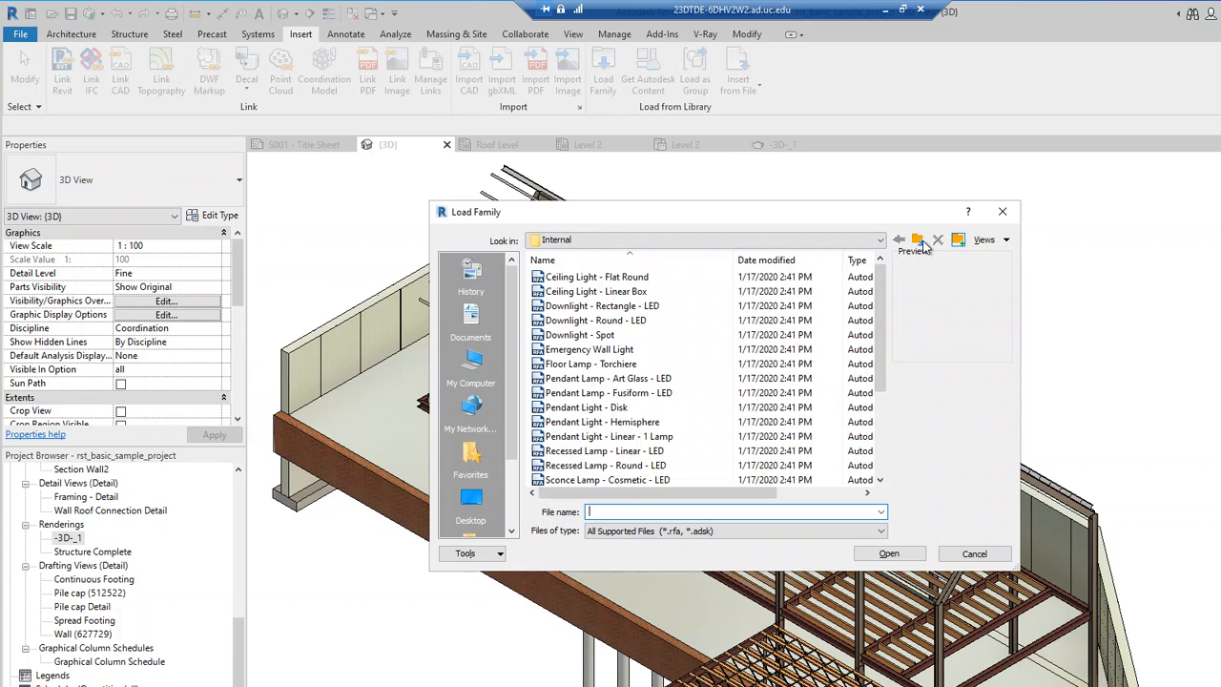
pyautogui.click(919, 243)
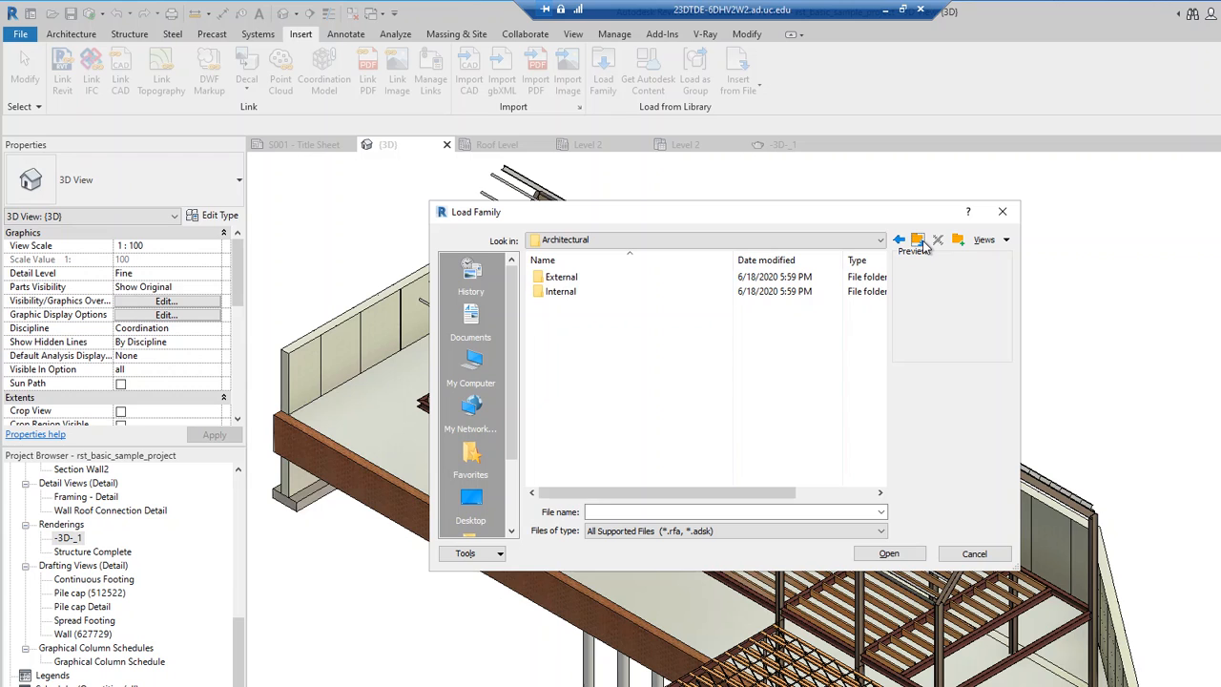
pyautogui.click(920, 241)
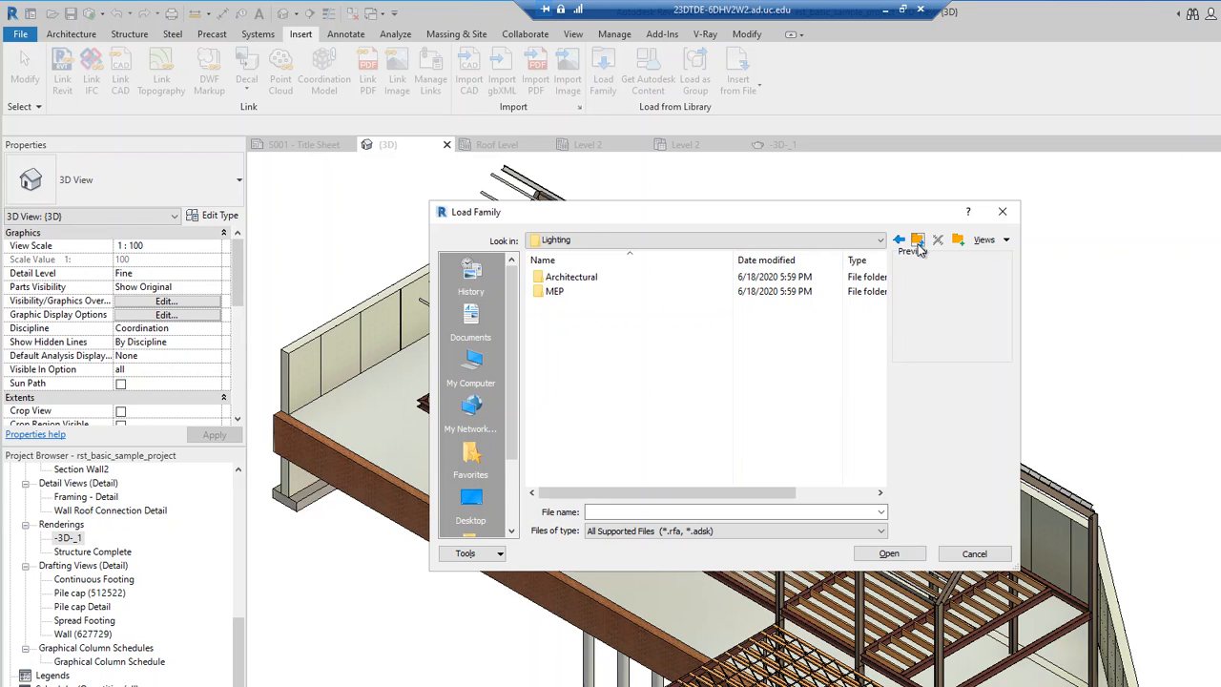
pyautogui.click(919, 246)
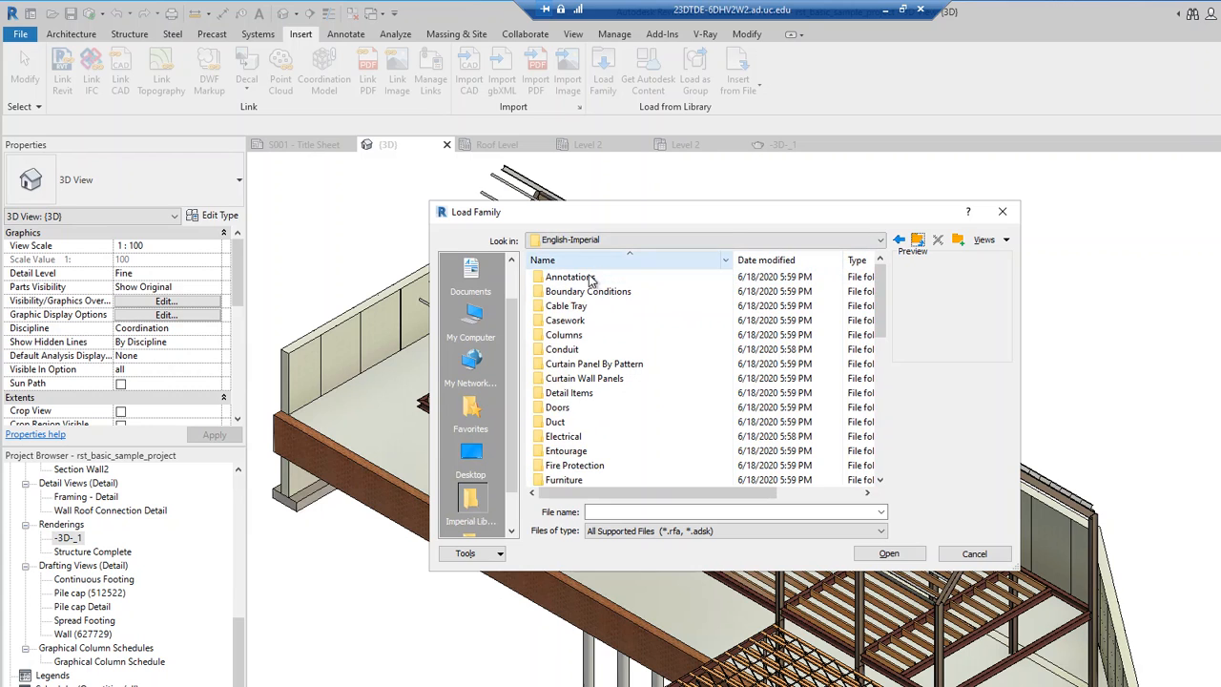
pyautogui.scroll(-2, 593, 425)
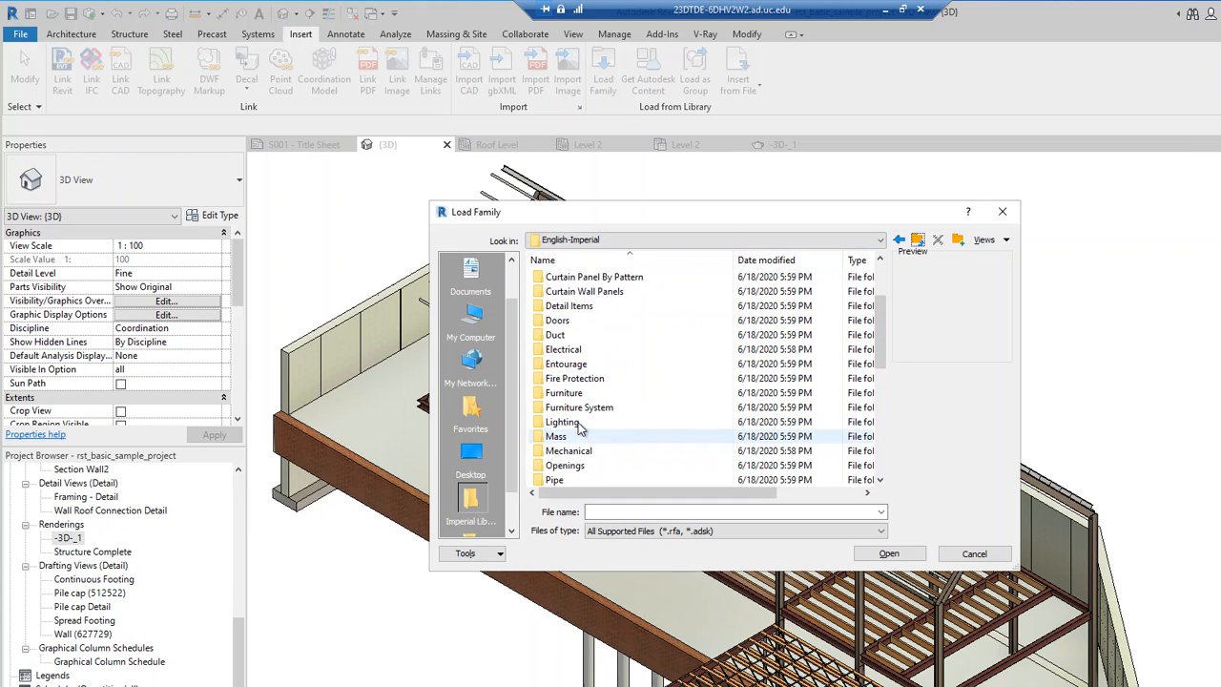
pyautogui.doubleClick(578, 424)
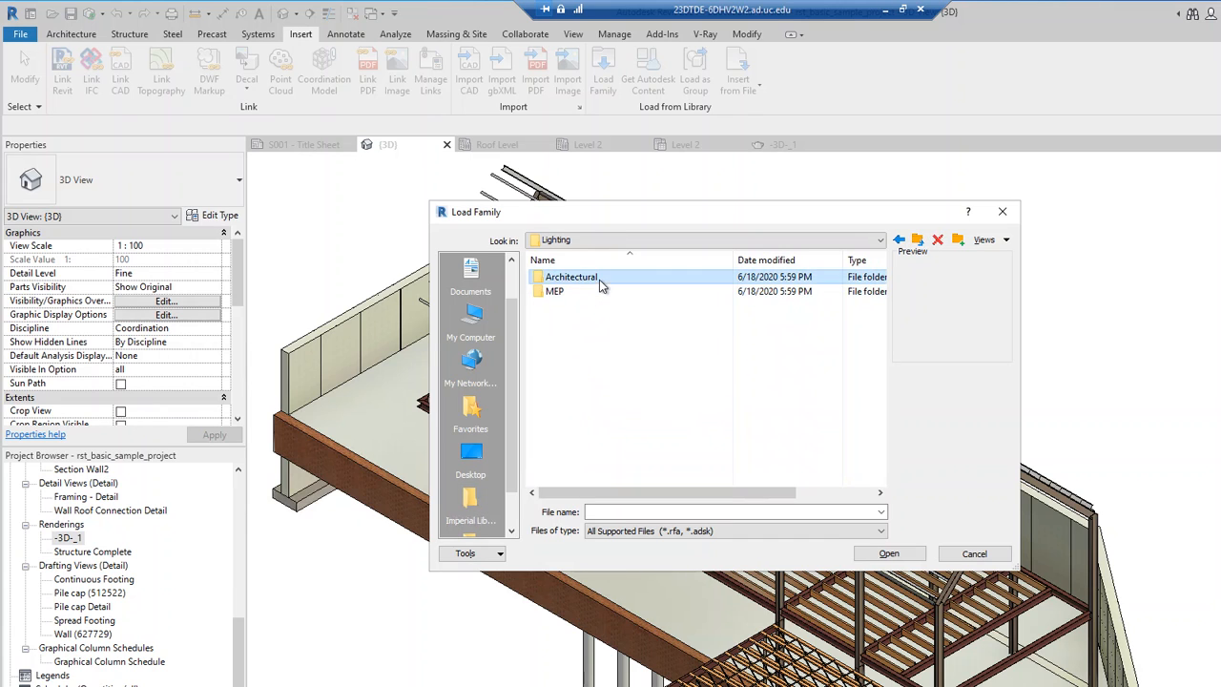
pyautogui.doubleClick(572, 278)
pyautogui.doubleClick(571, 291)
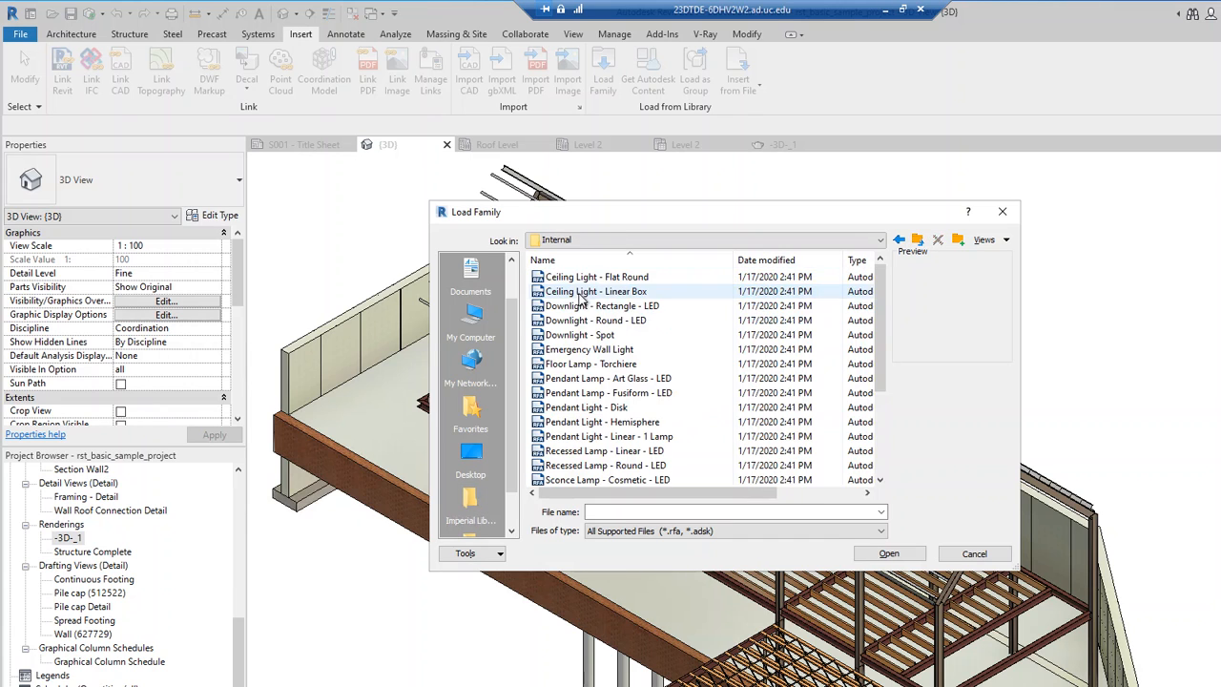
# Preview the Ceiling Light, Recessed Lamp and Downlight families, including Ceiling Light - Linear Box, and close the dialog without loading any.
pyautogui.click(593, 278)
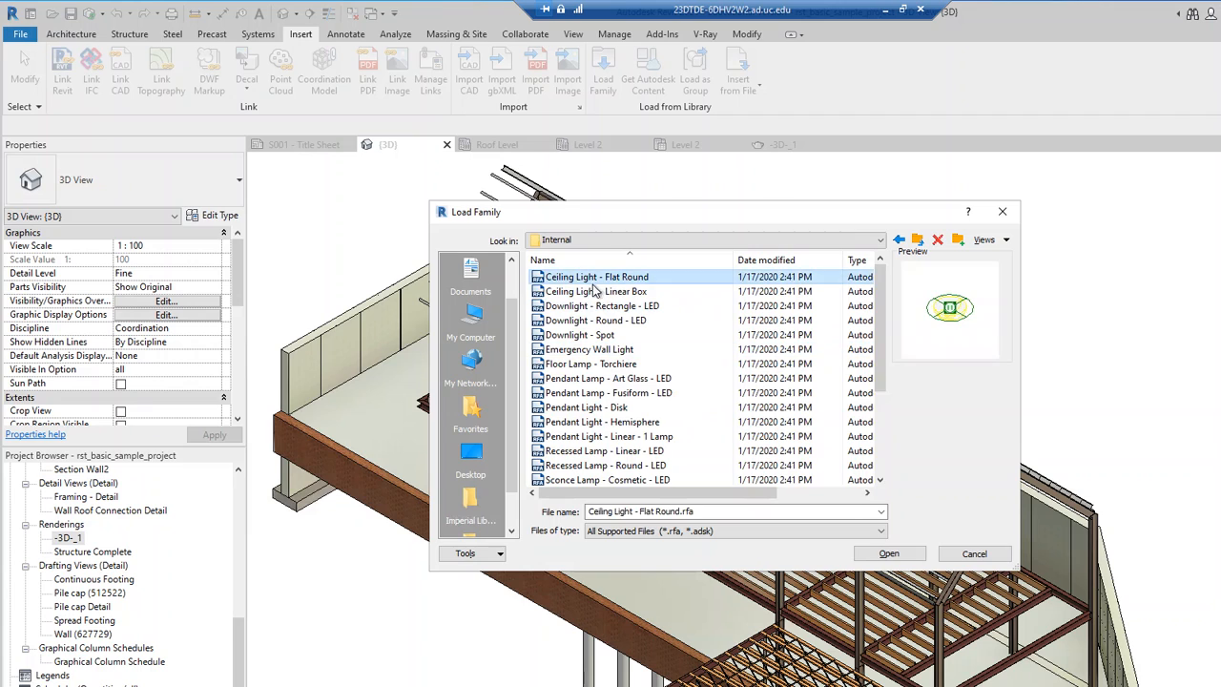
pyautogui.click(590, 293)
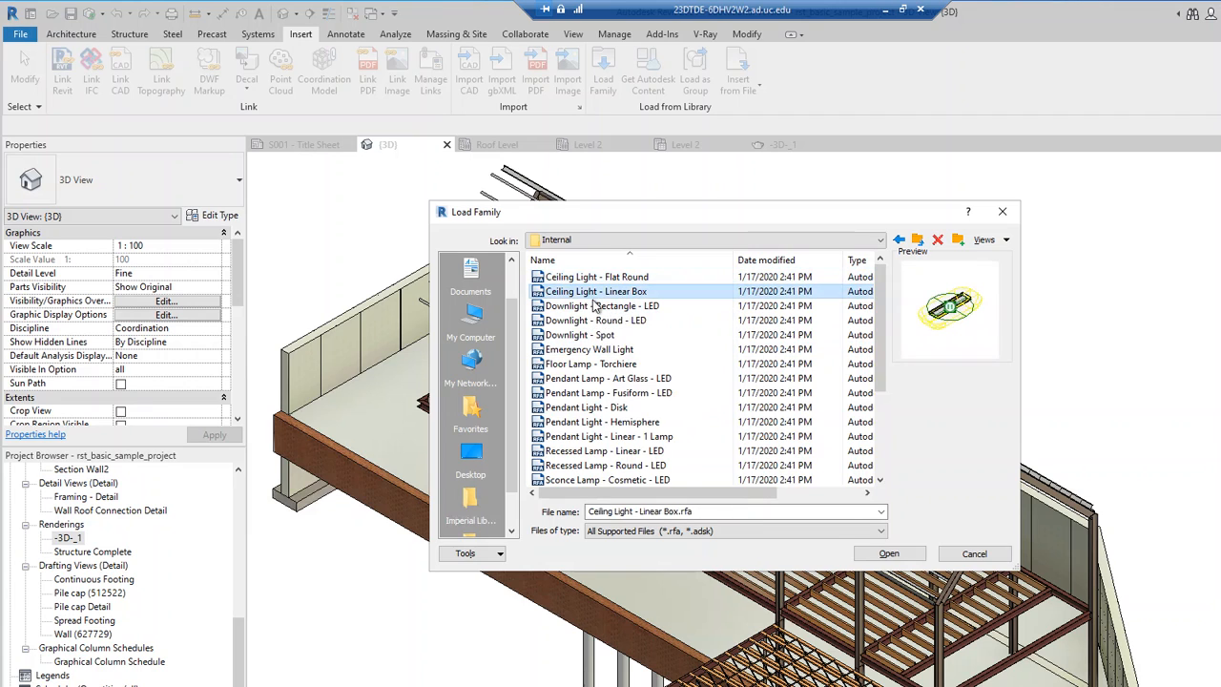
pyautogui.click(597, 452)
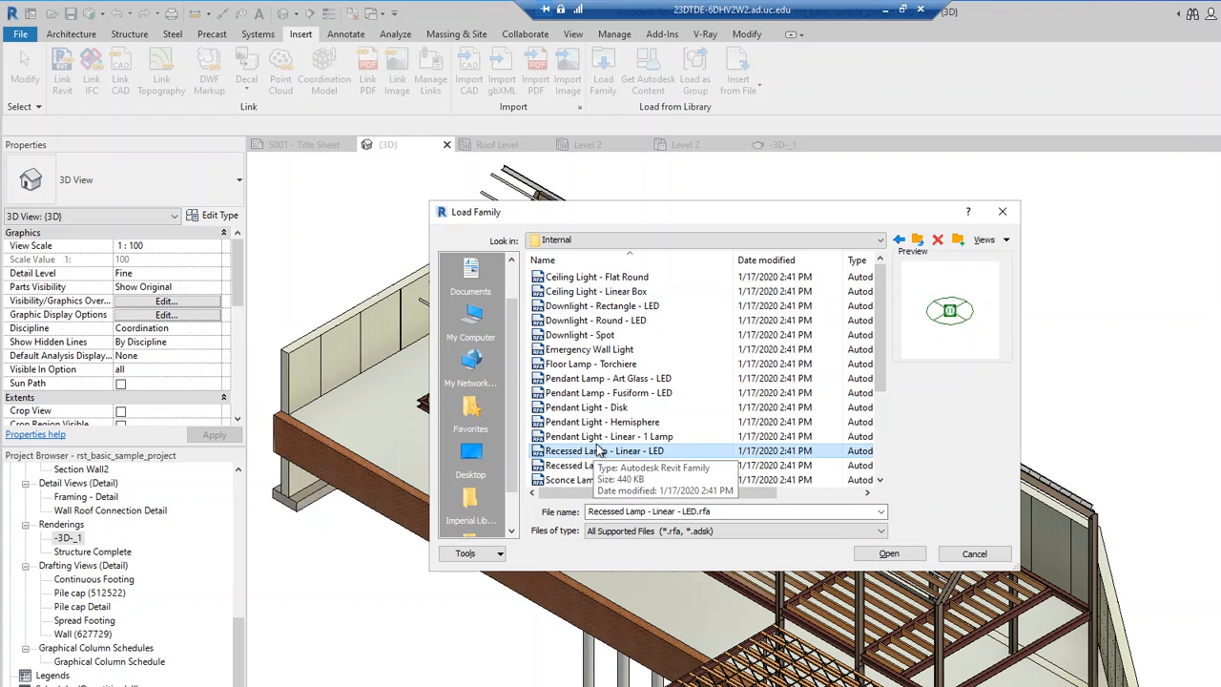
pyautogui.click(630, 306)
pyautogui.click(633, 321)
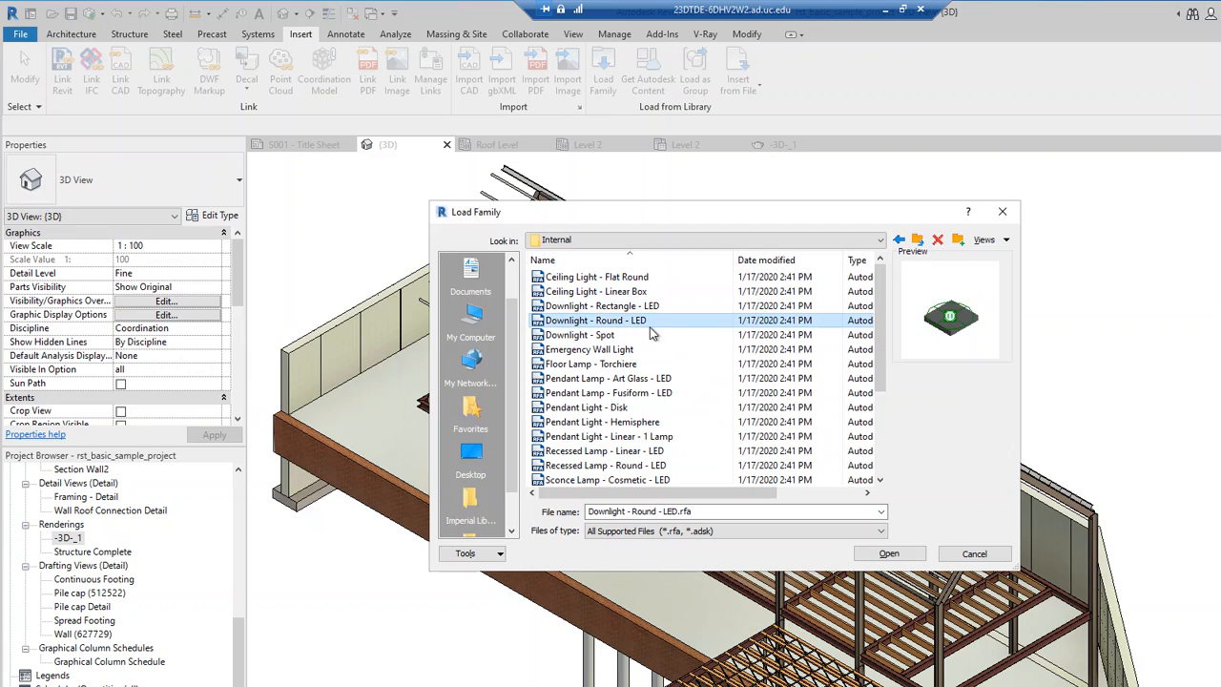
pyautogui.click(649, 307)
pyautogui.click(638, 292)
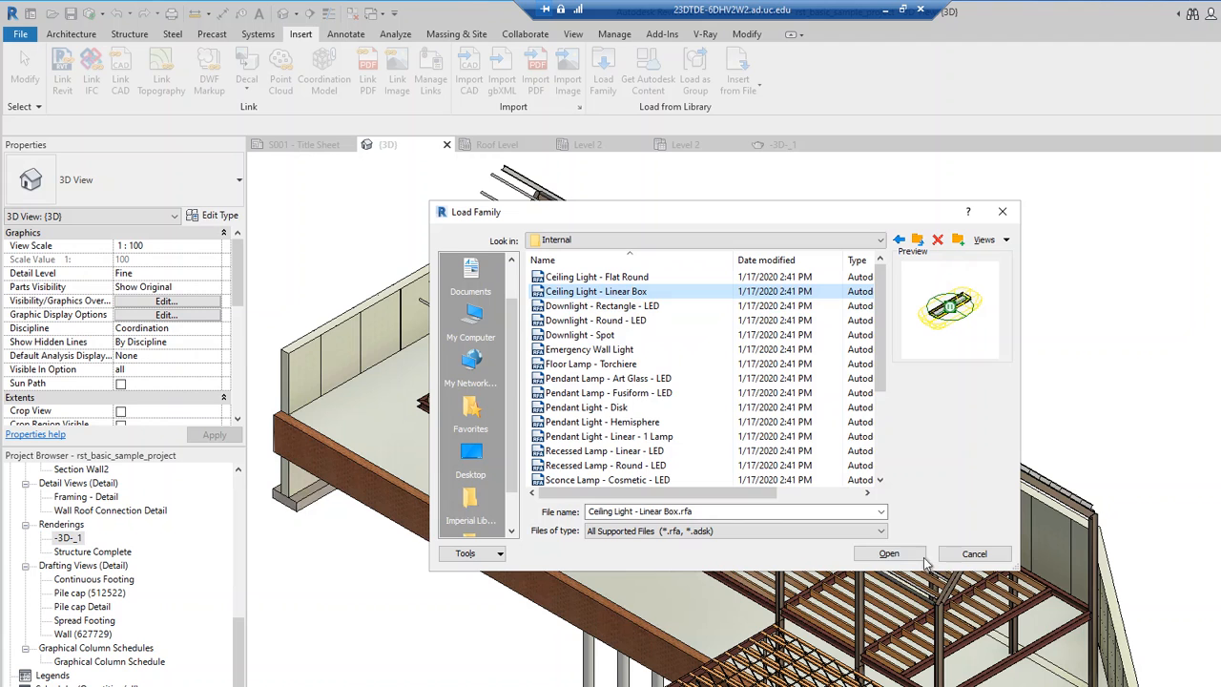
pyautogui.click(980, 556)
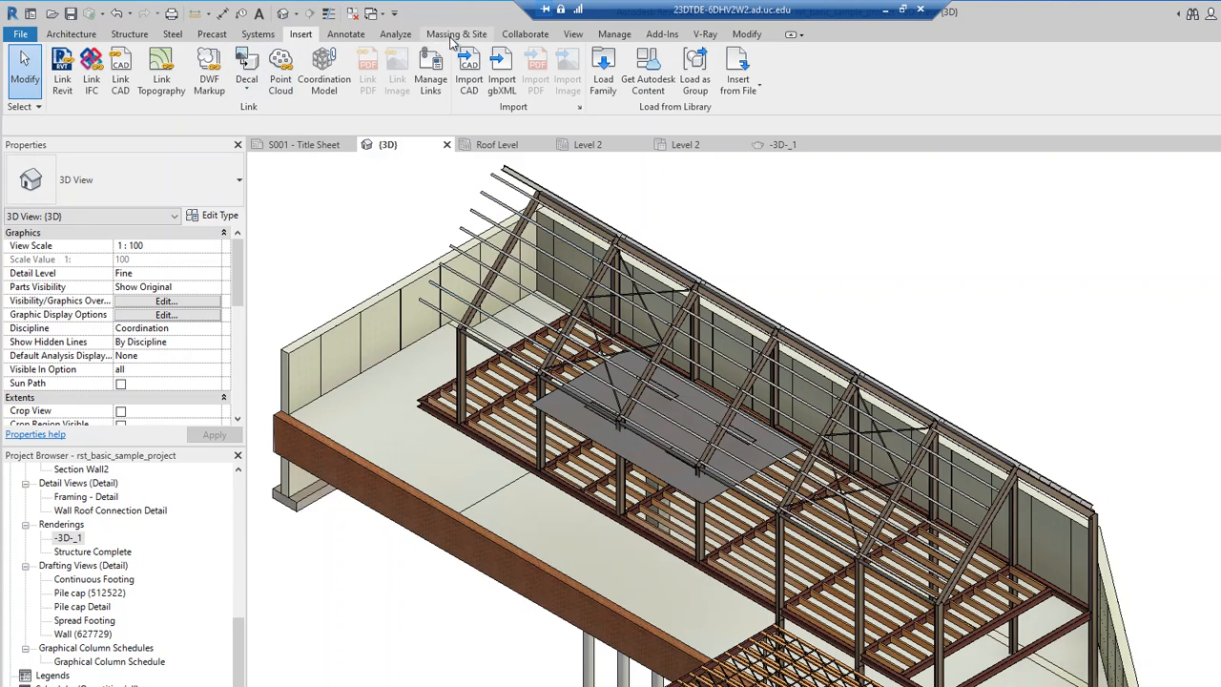
# Try to place a Ceiling Light - Linear Box fixture of type 2'x2'(2 Lamp) - 120V in the 3D view.
pyautogui.click(256, 35)
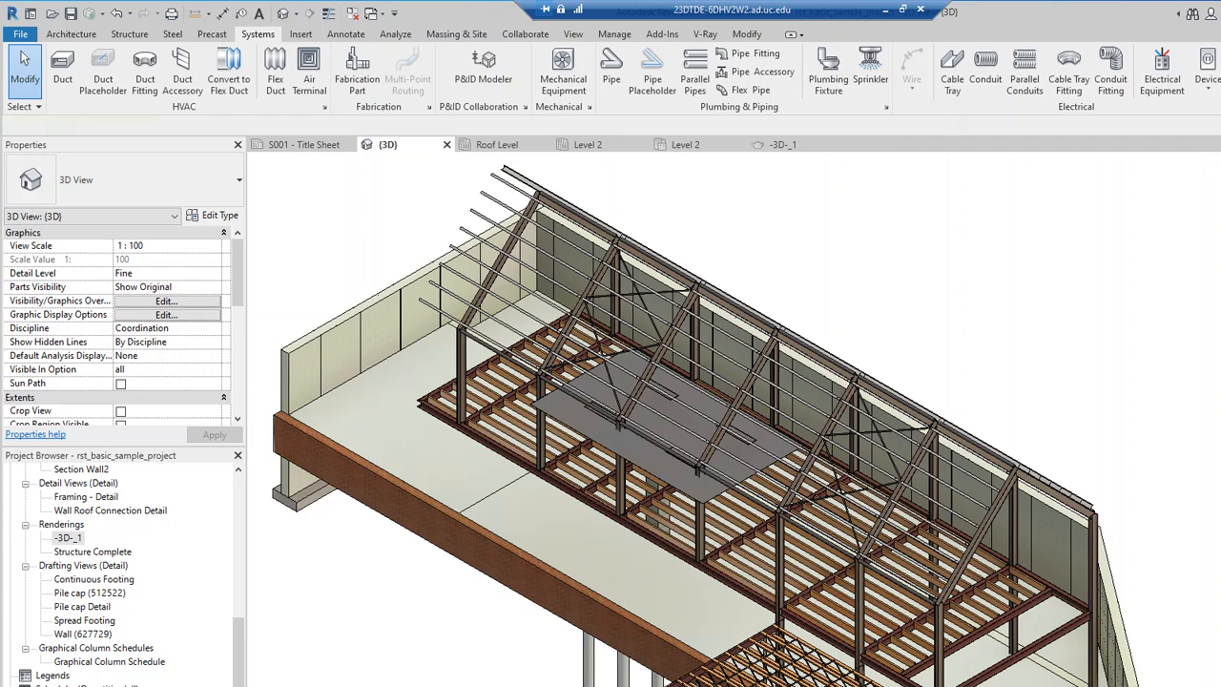
pyautogui.press('l')
pyautogui.press('f')
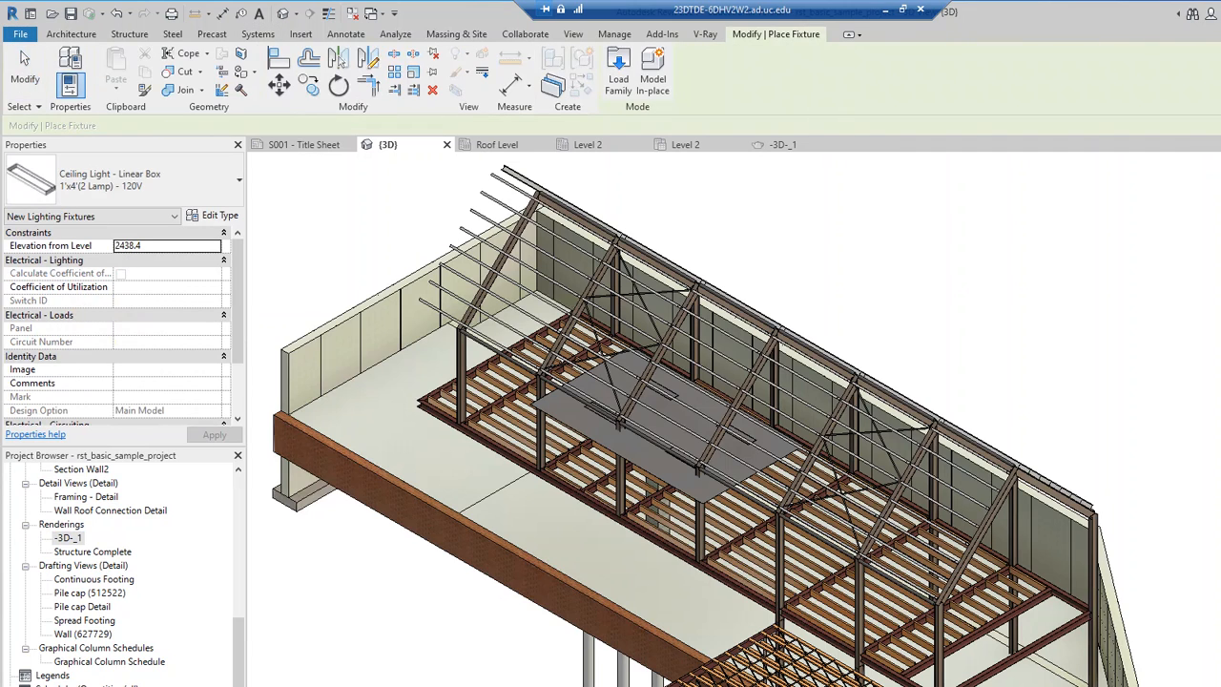
pyautogui.click(233, 188)
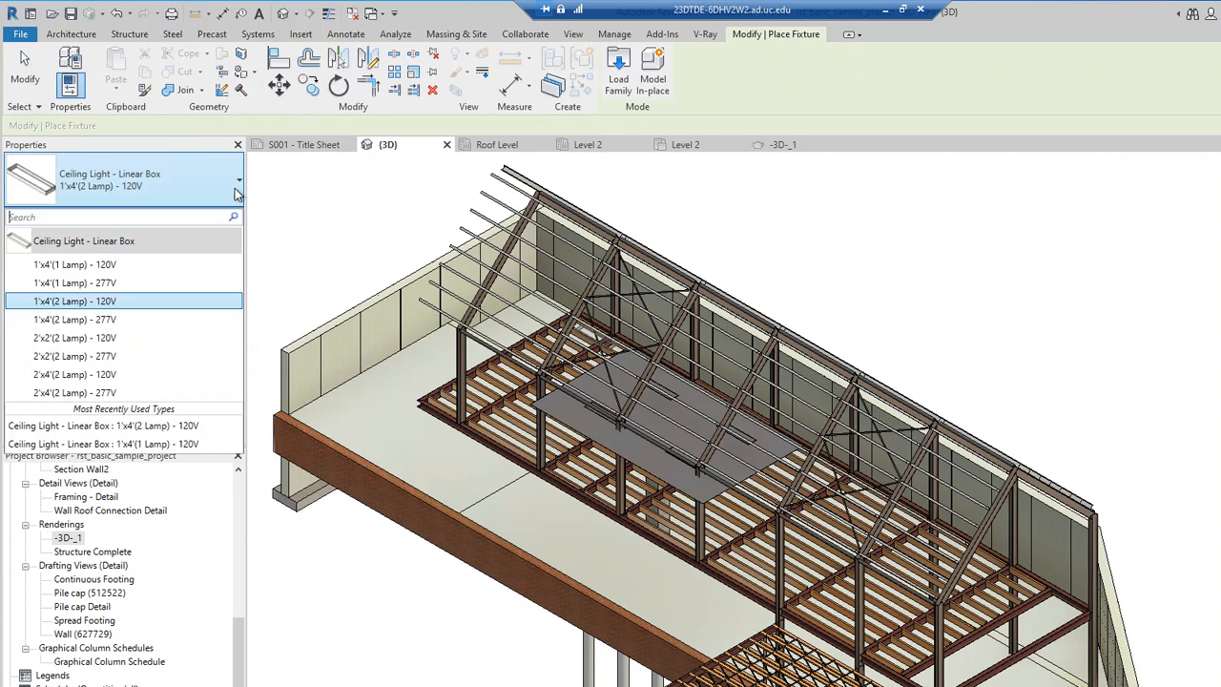
pyautogui.click(109, 343)
pyautogui.scroll(2, 572, 458)
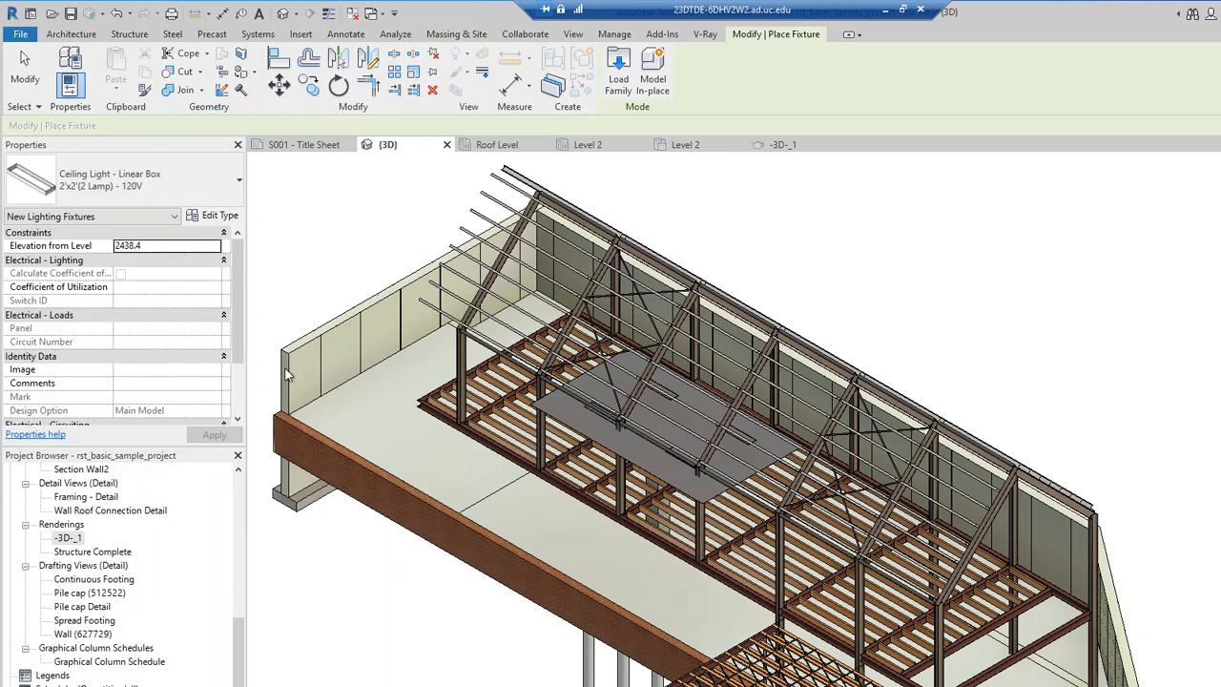
pyautogui.scroll(2, 615, 437)
pyautogui.scroll(3, 616, 437)
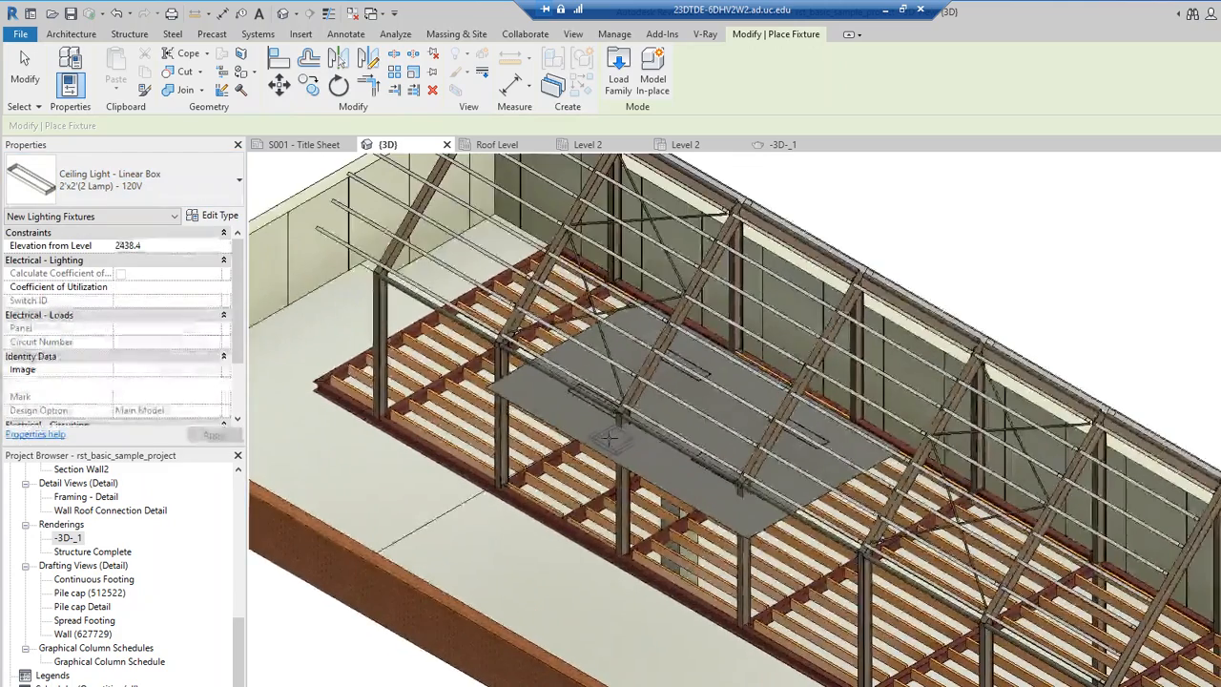
pyautogui.scroll(1, 498, 370)
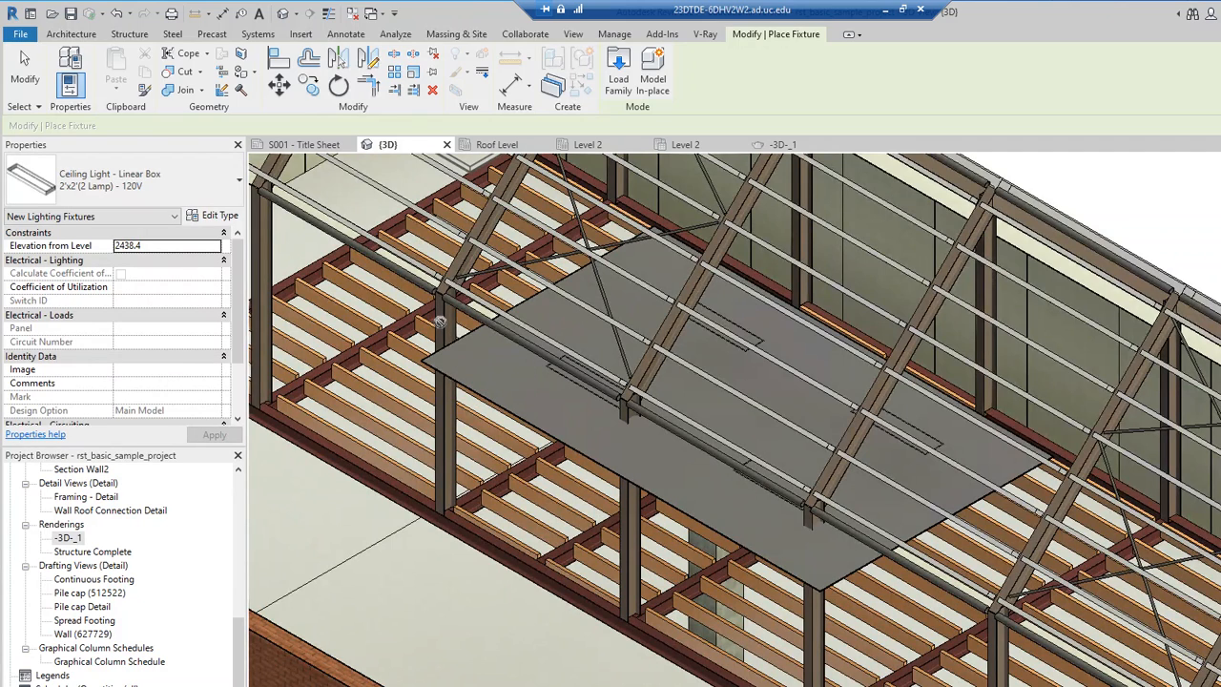
pyautogui.press('Escape')
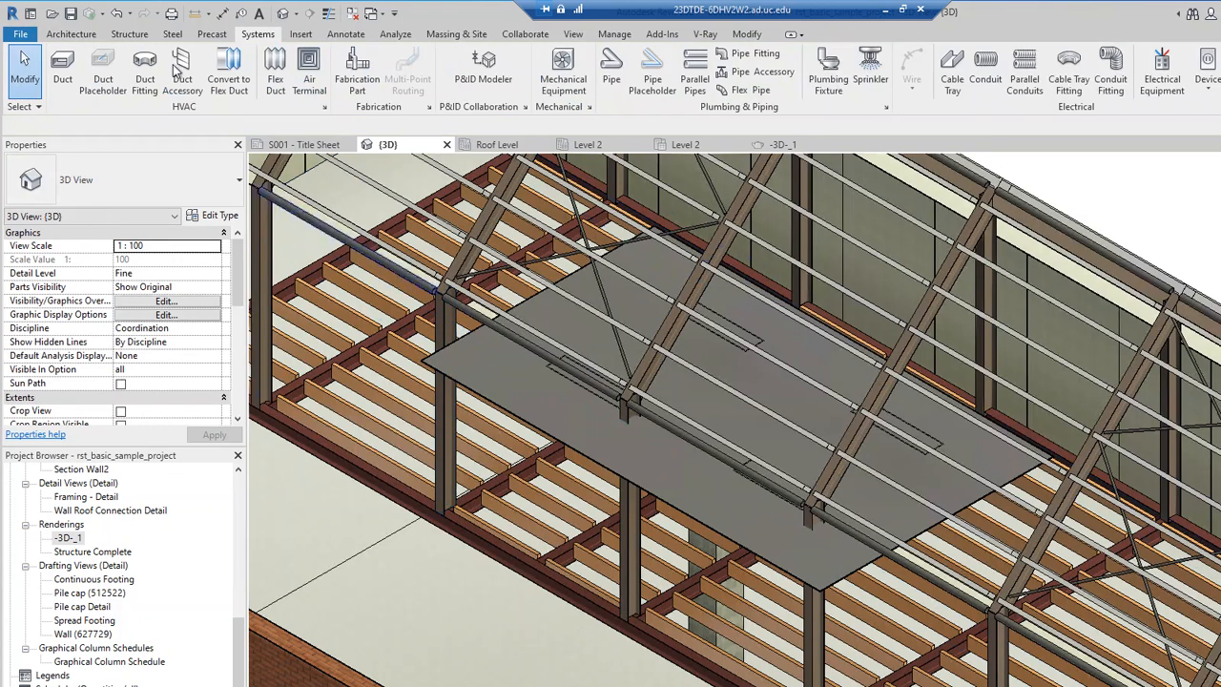
# Sketch a rectangular Ceiling Invisible ceiling of about 5.4 m² beside the existing ceiling and finish its boundary.
pyautogui.click(79, 36)
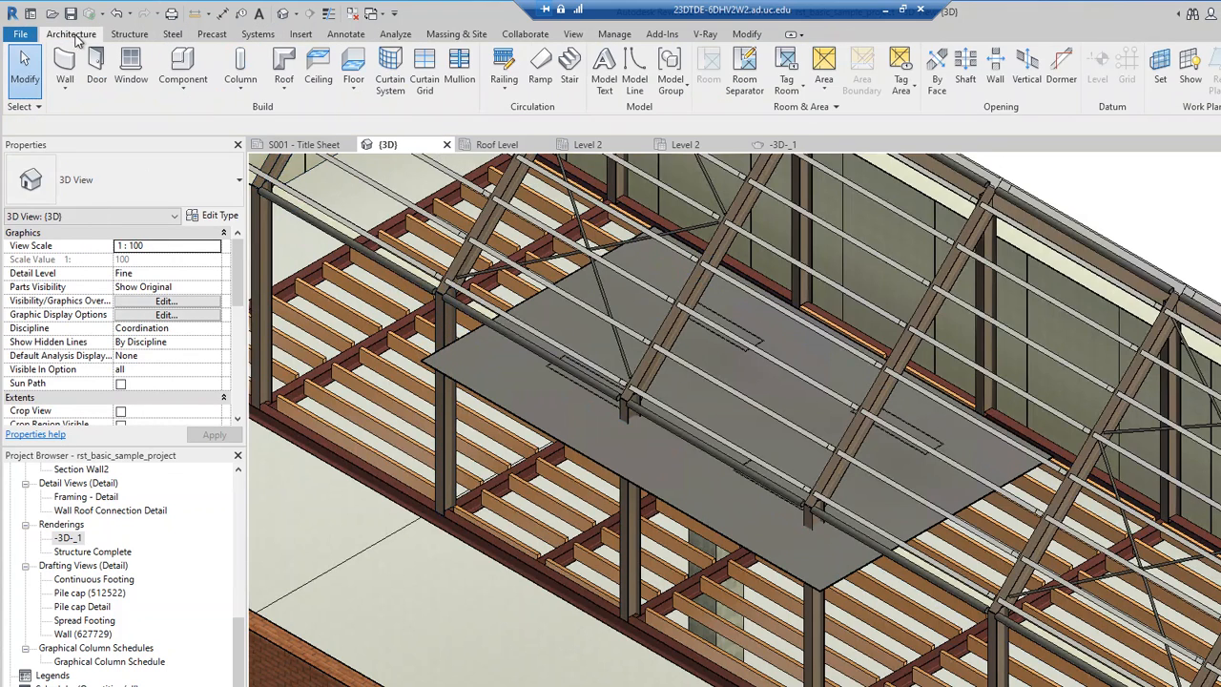
pyautogui.click(325, 90)
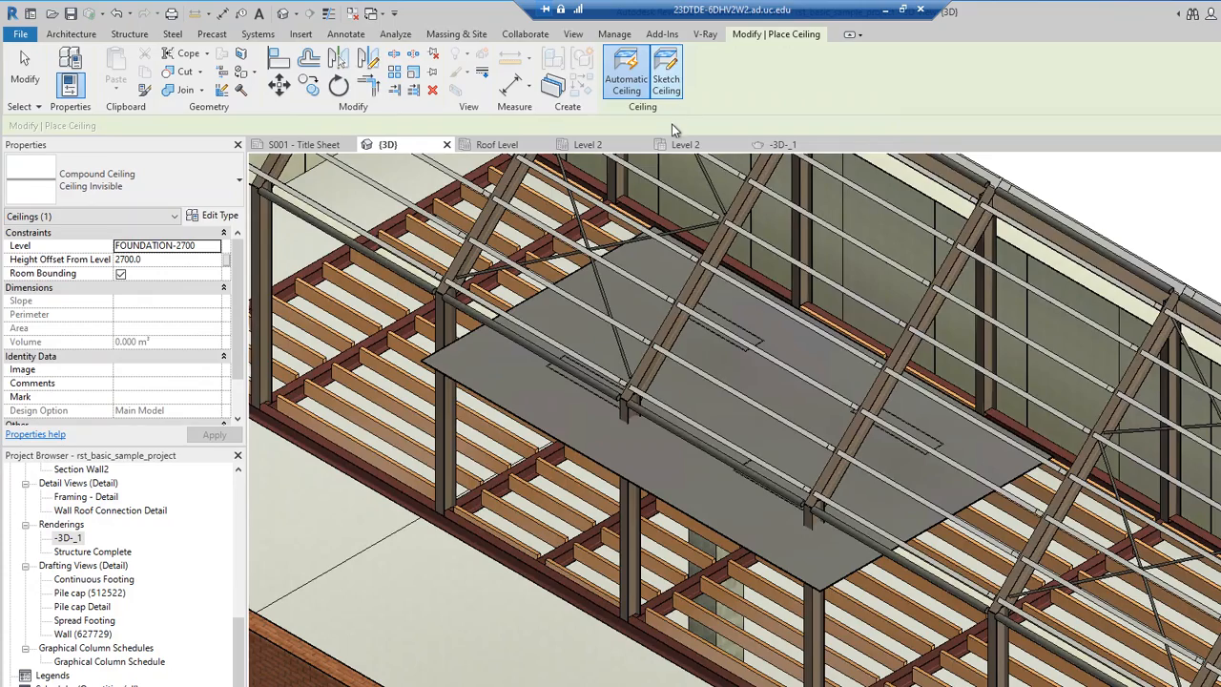
pyautogui.click(666, 78)
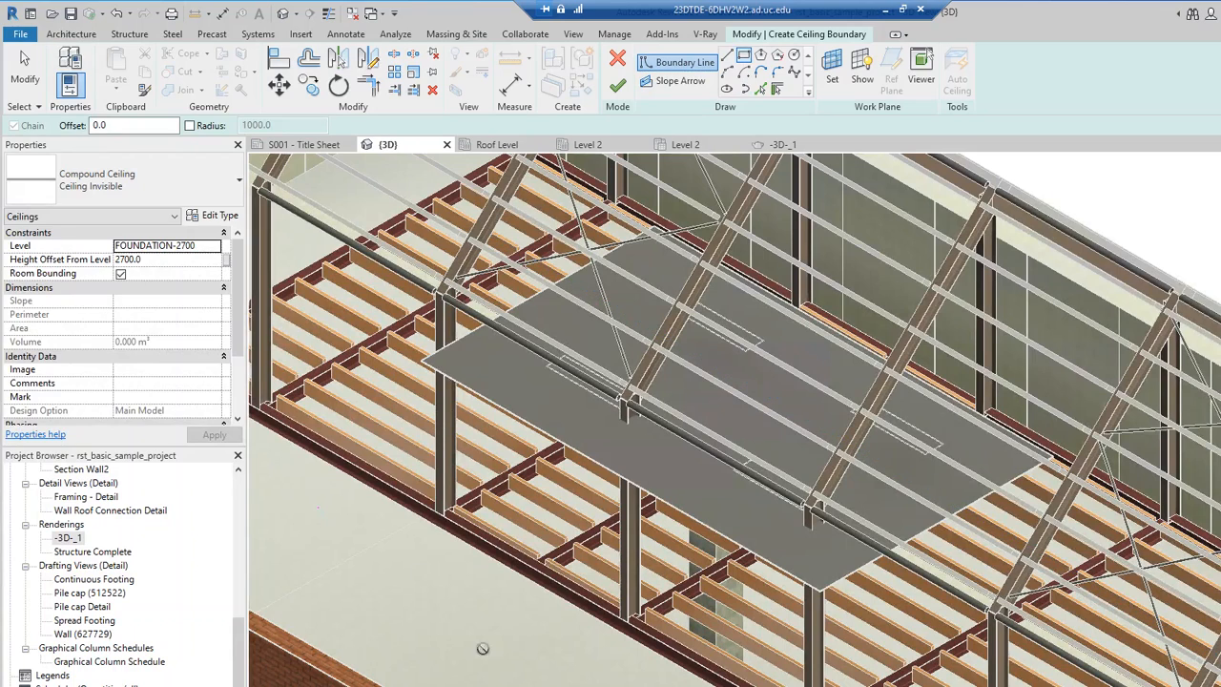
pyautogui.click(318, 509)
pyautogui.click(403, 676)
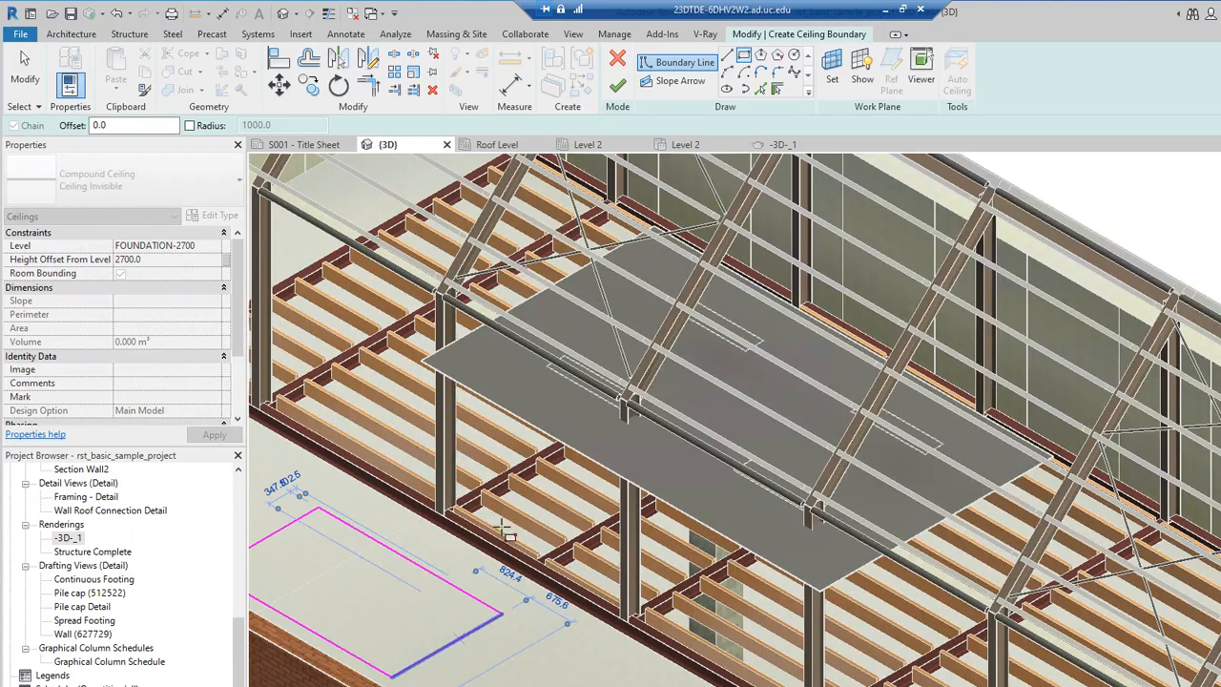
pyautogui.click(616, 86)
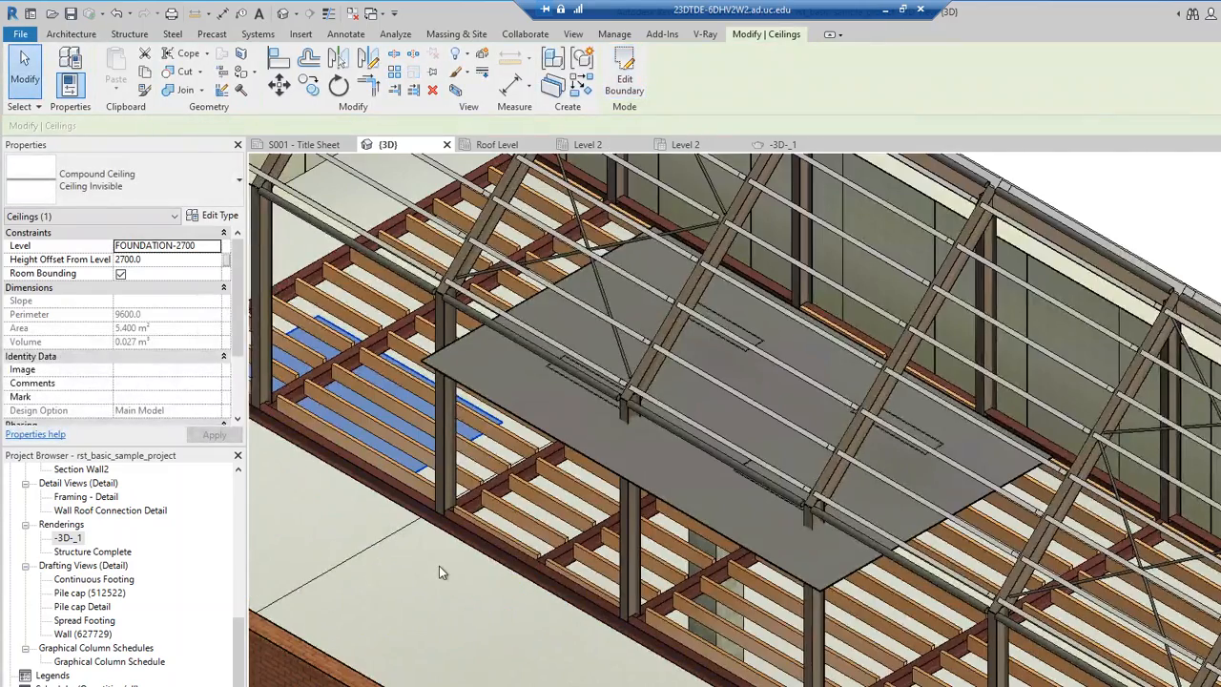
pyautogui.keyDown('shift'); pyautogui.moveTo(439, 566); pyautogui.dragTo(469, 630, button='middle'); pyautogui.keyUp('shift')
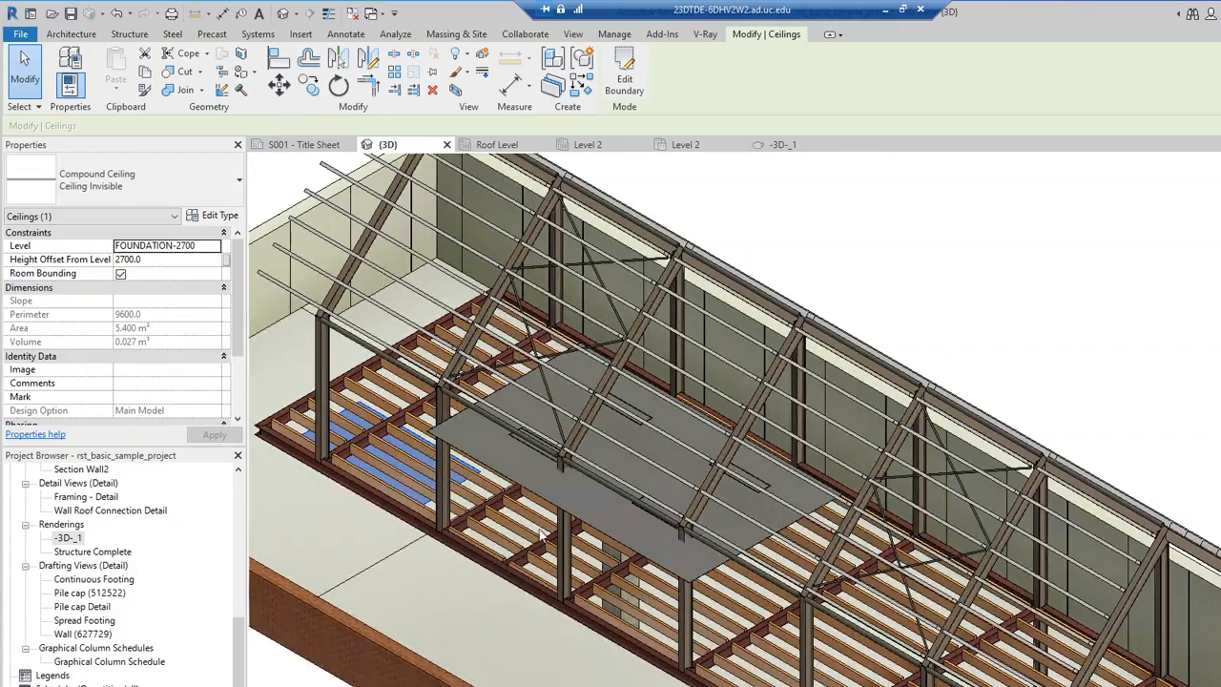
pyautogui.scroll(2, 471, 457)
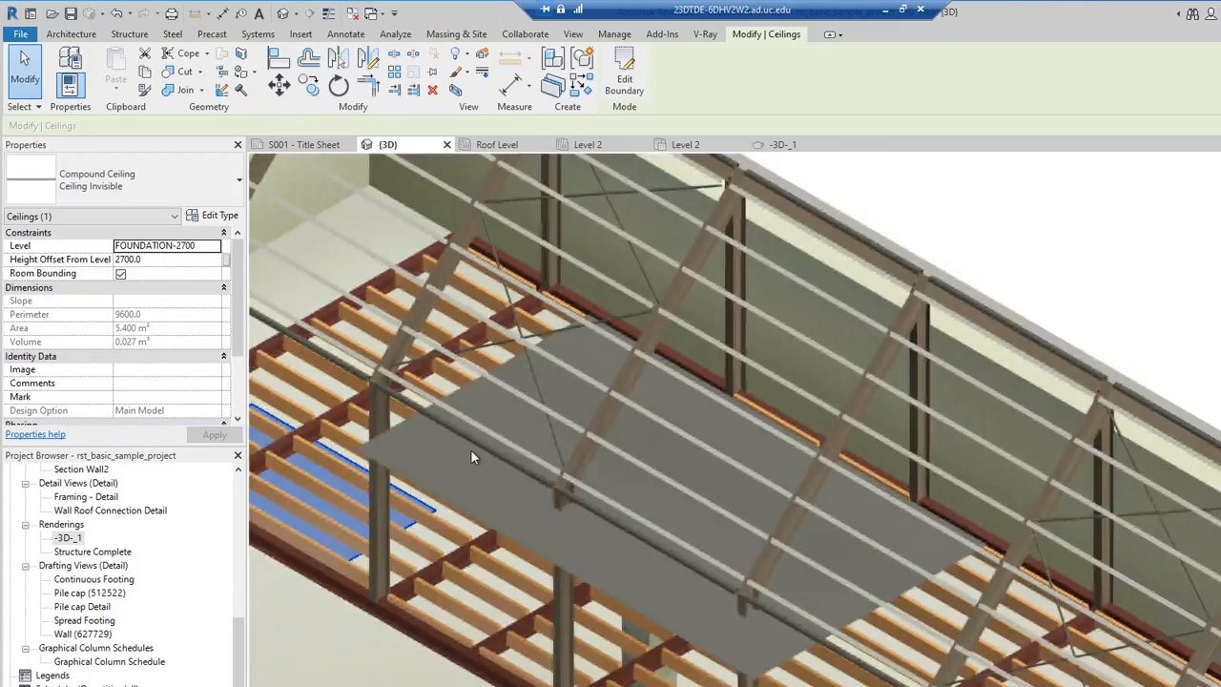
pyautogui.scroll(3, 470, 449)
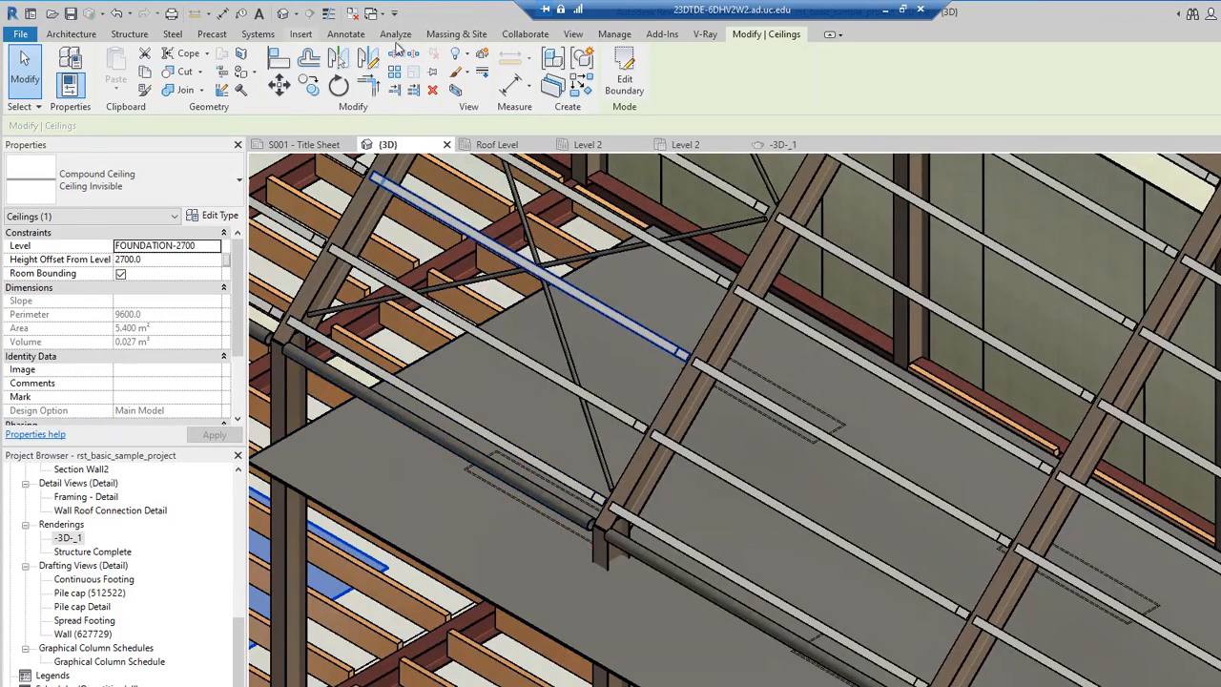
pyautogui.click(573, 34)
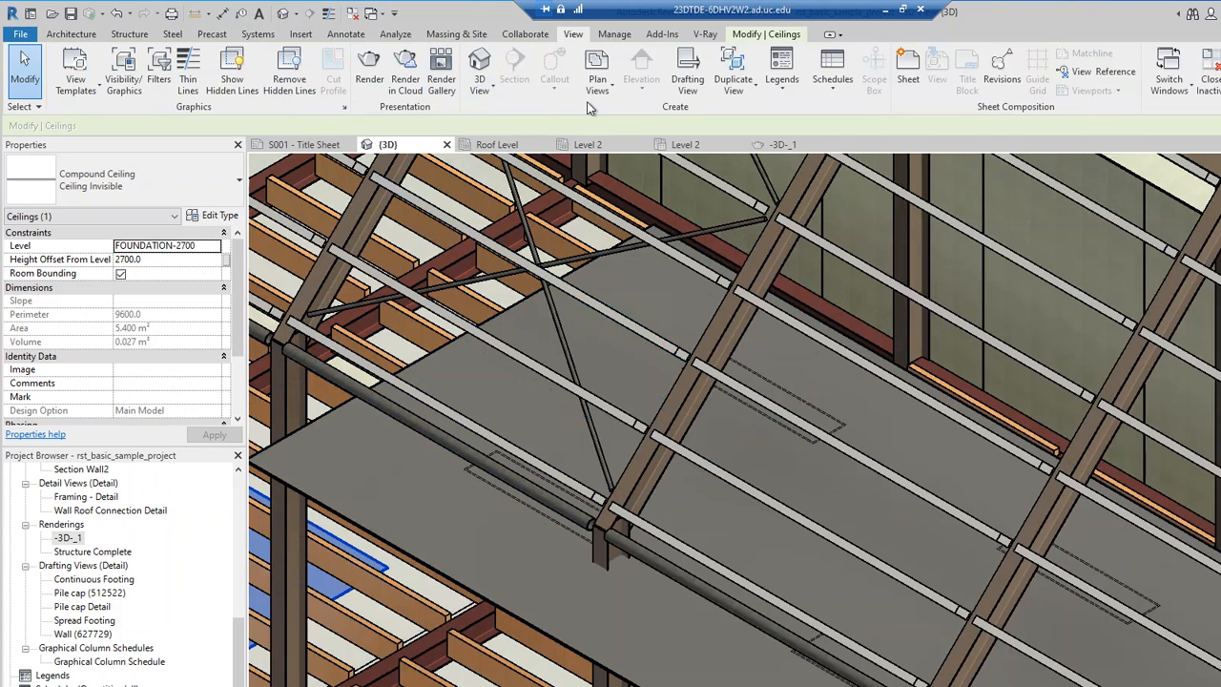
pyautogui.click(597, 77)
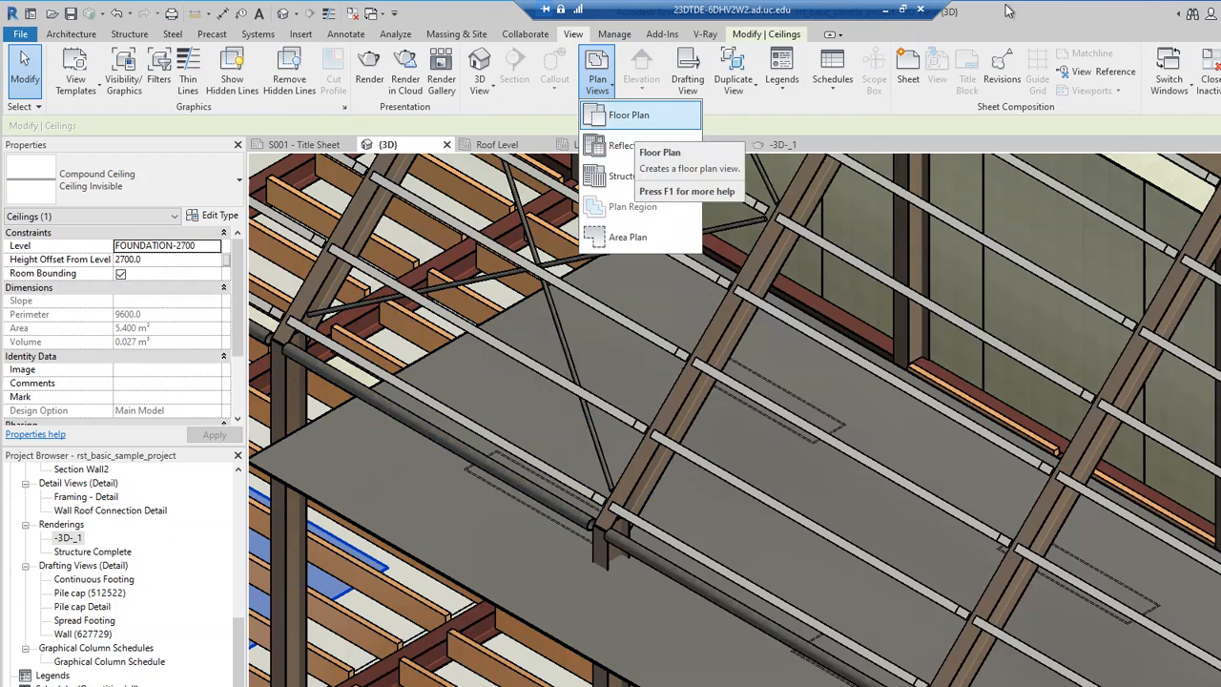
pyautogui.click(860, 52)
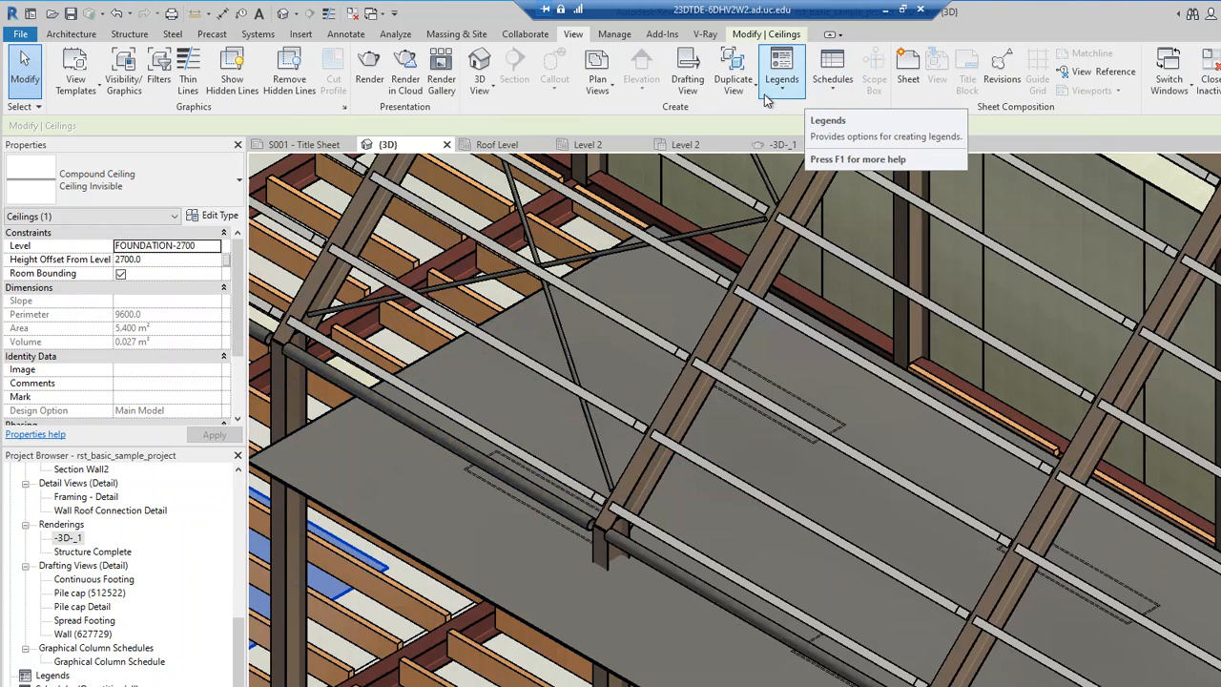
# Place three Ceiling Light - Linear Box fixtures, type 2'x2'(2 Lamp) - 120V, in a row along the near edge of the large ceiling.
pyautogui.click(258, 34)
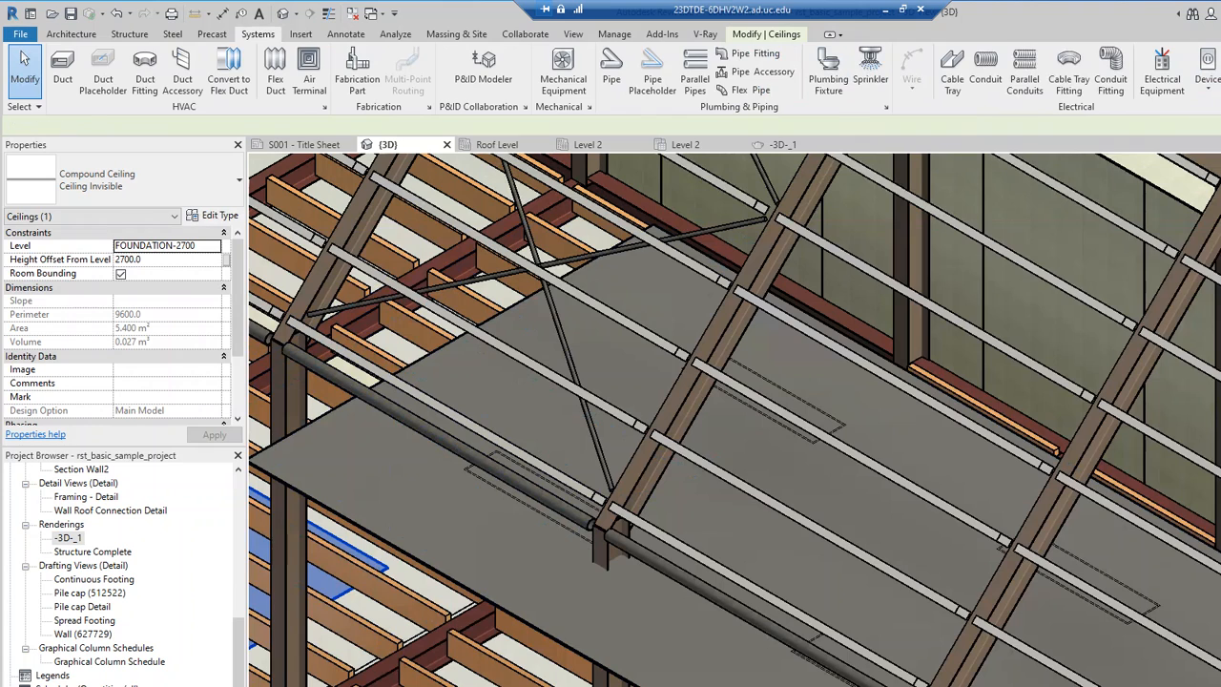
pyautogui.click(408, 488)
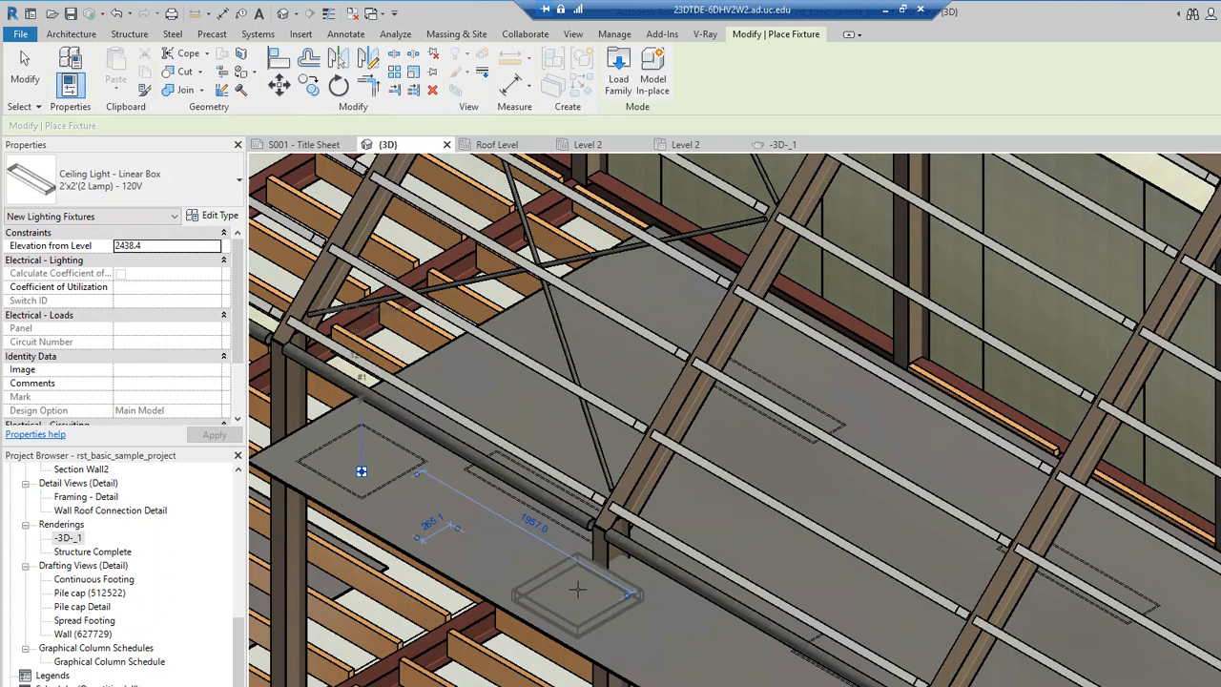
pyautogui.click(577, 592)
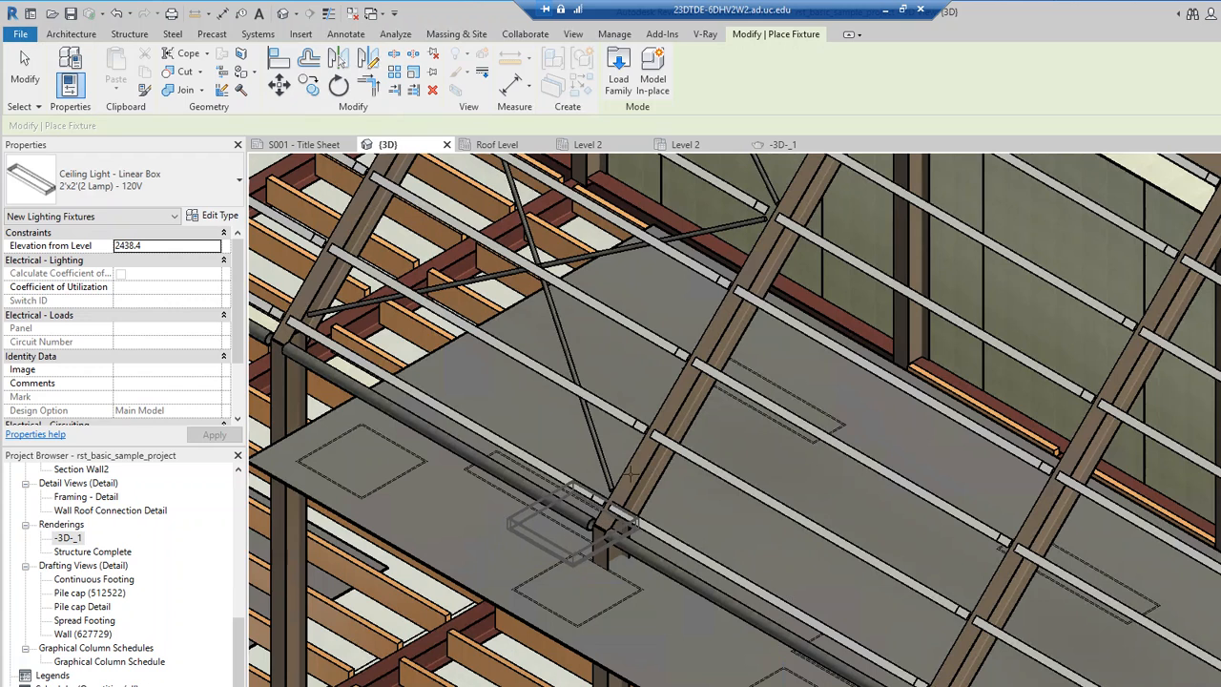
pyautogui.press('Escape')
pyautogui.press('Escape')
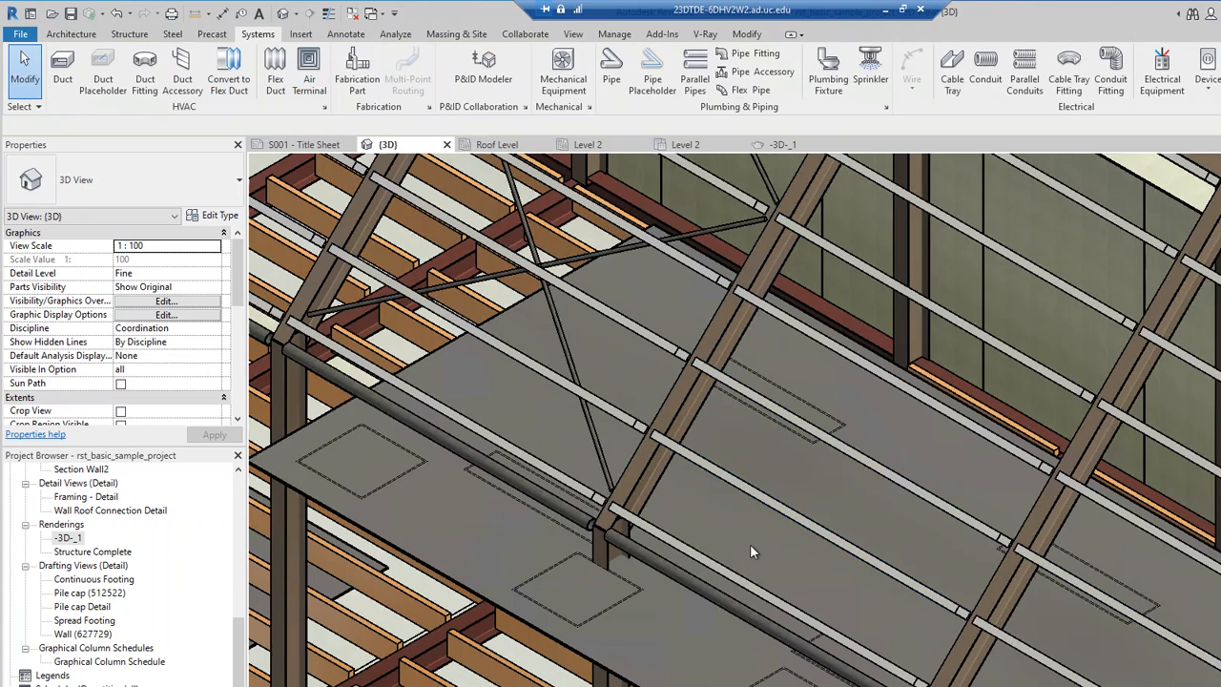
# Open the rendering settings for the 3D view of the ceiling and set the quality to Draft.
pyautogui.keyDown('shift'); pyautogui.moveTo(549, 376); pyautogui.dragTo(658, 551, button='middle'); pyautogui.keyUp('shift')
pyautogui.scroll(2, 645, 591)
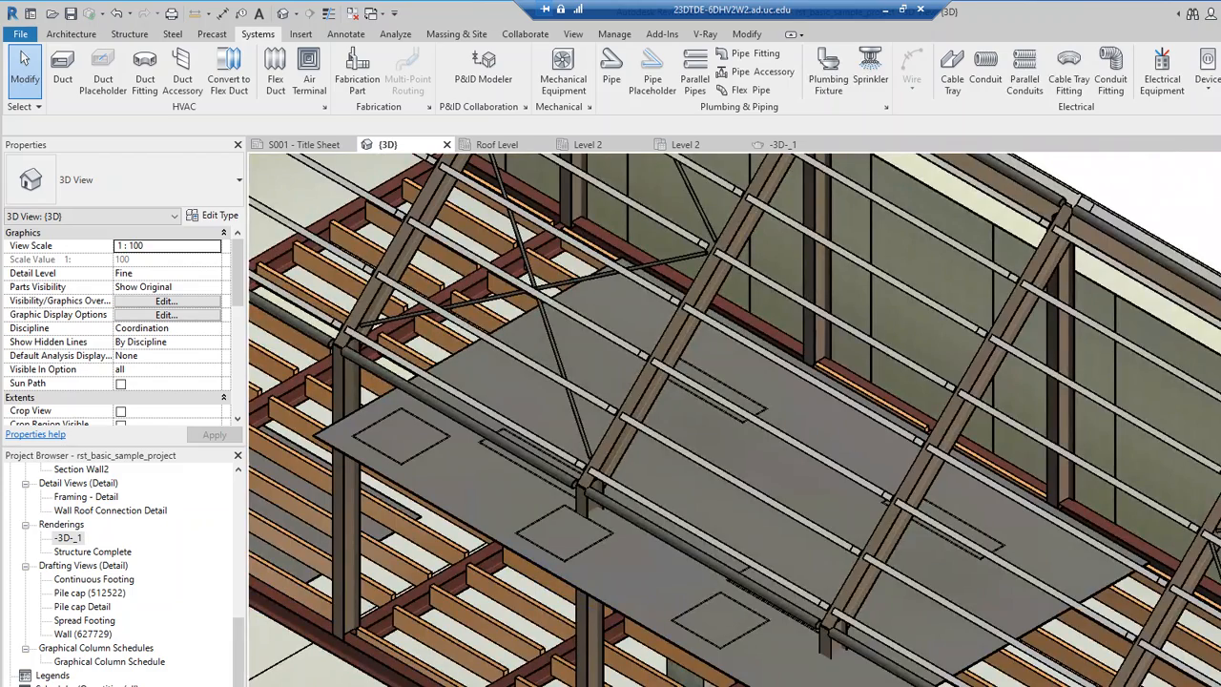
pyautogui.press('r')
pyautogui.press('r')
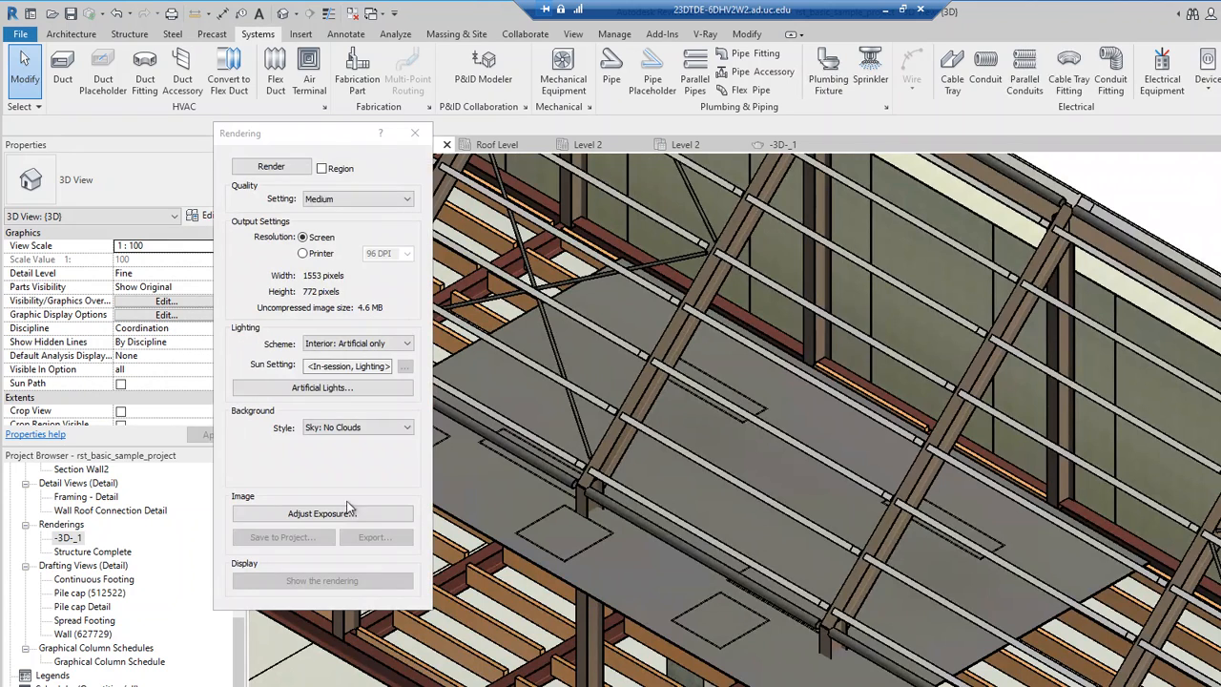
pyautogui.click(323, 199)
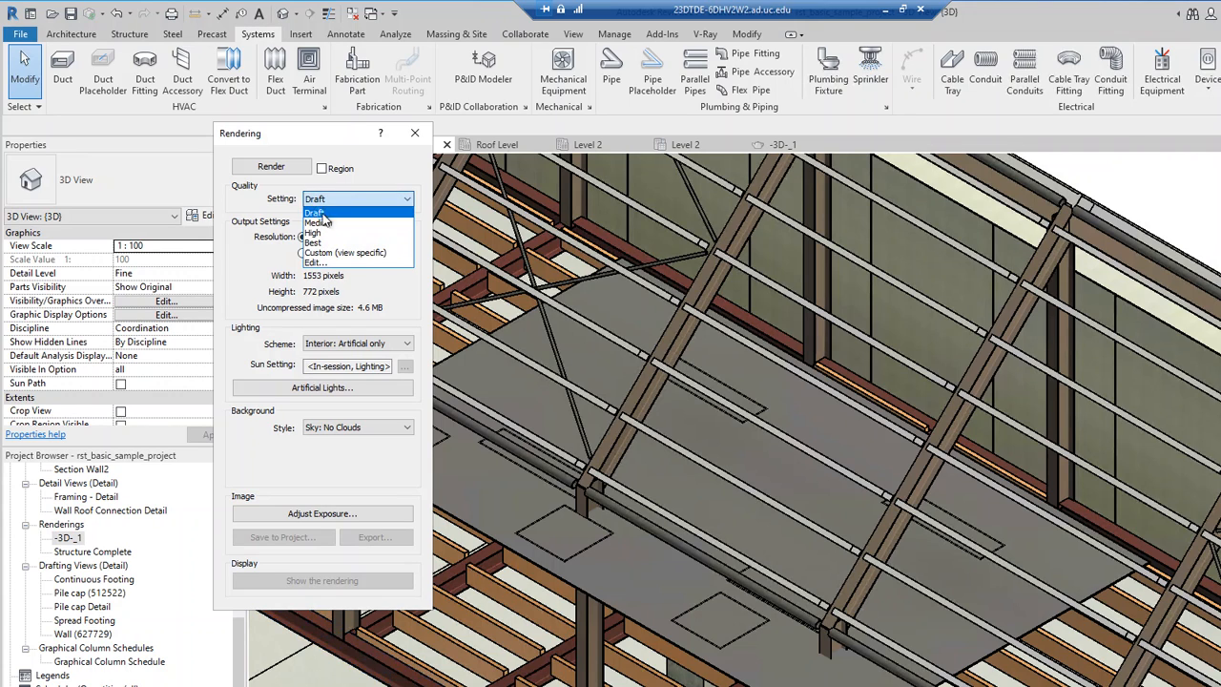
pyautogui.click(319, 212)
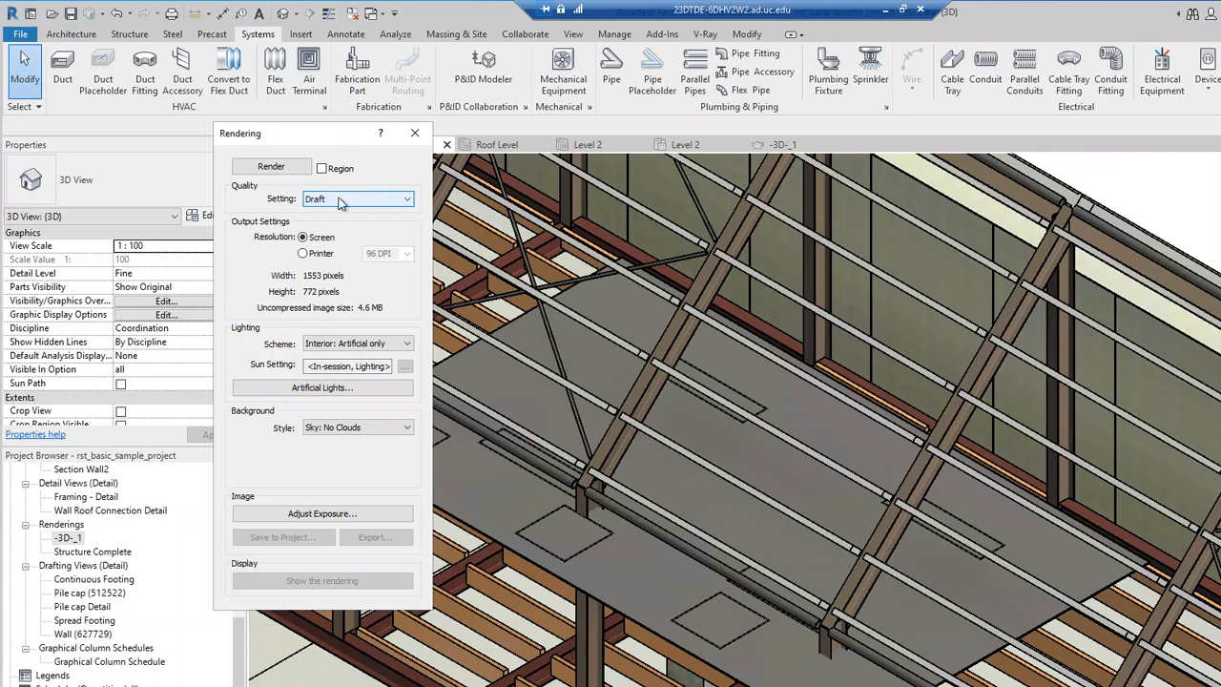
# Review the available exterior and interior lighting schemes, keeping Interior: Artificial only selected.
pyautogui.click(358, 345)
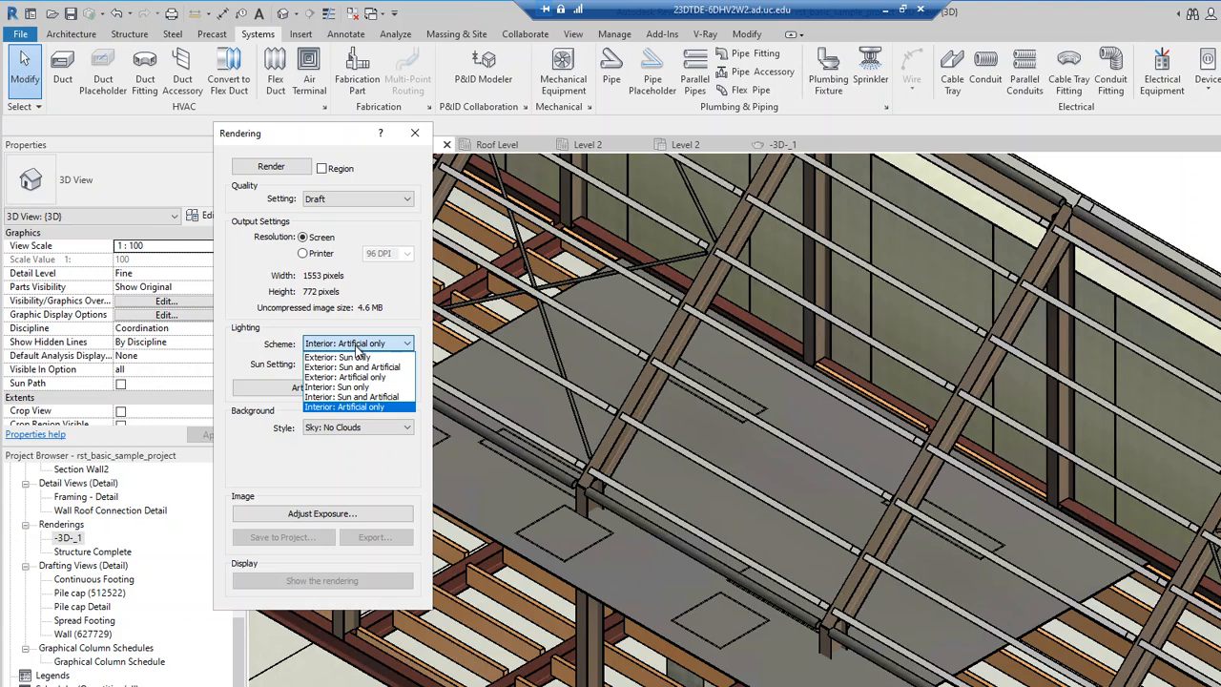
pyautogui.click(360, 407)
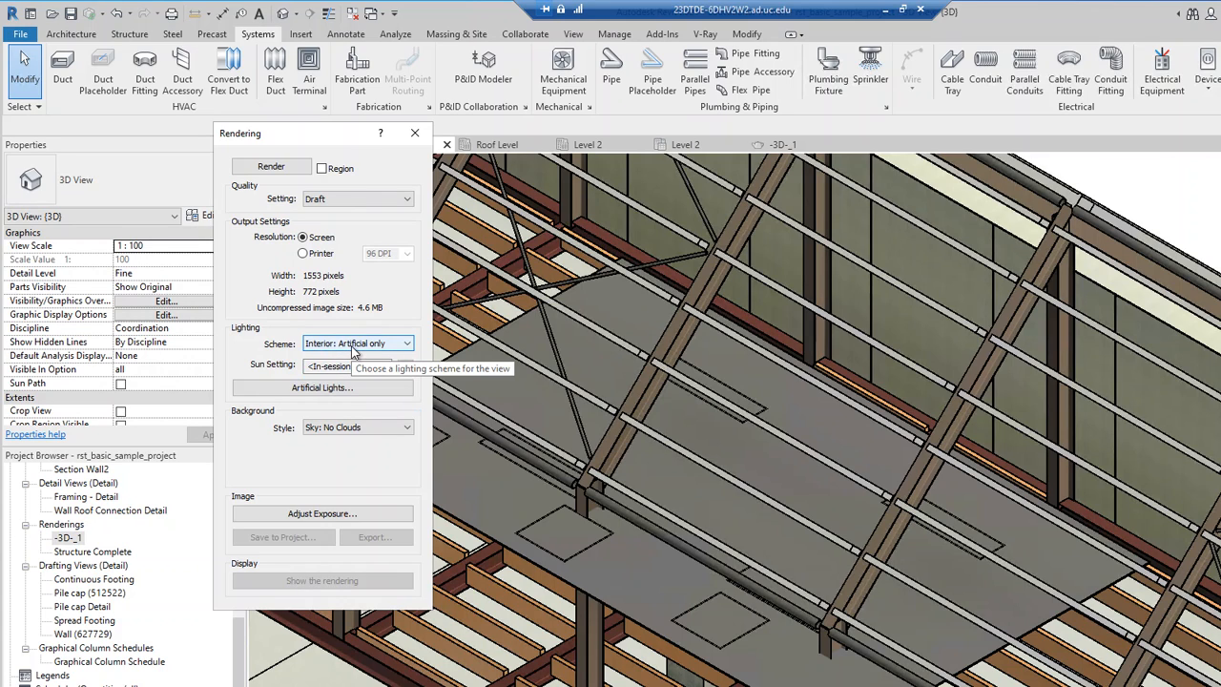
pyautogui.click(353, 350)
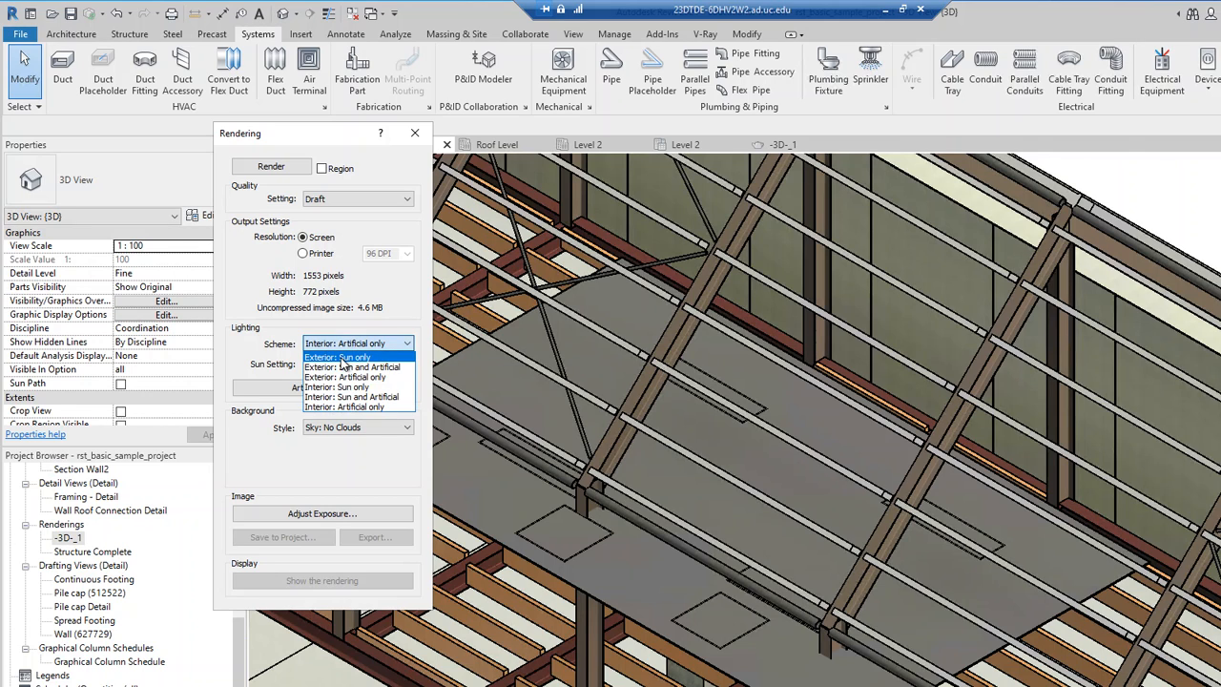
pyautogui.click(369, 408)
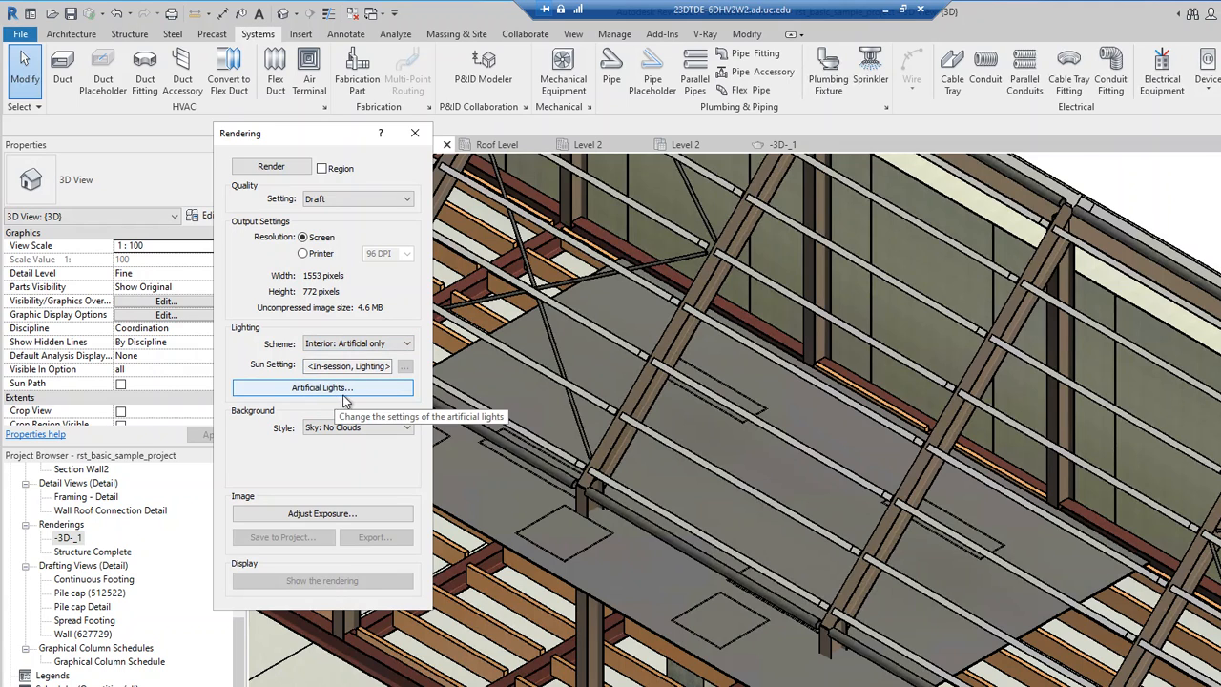
# Set the lighting scheme to Exterior: Sun only and inspect its sun settings without changing them.
pyautogui.click(381, 344)
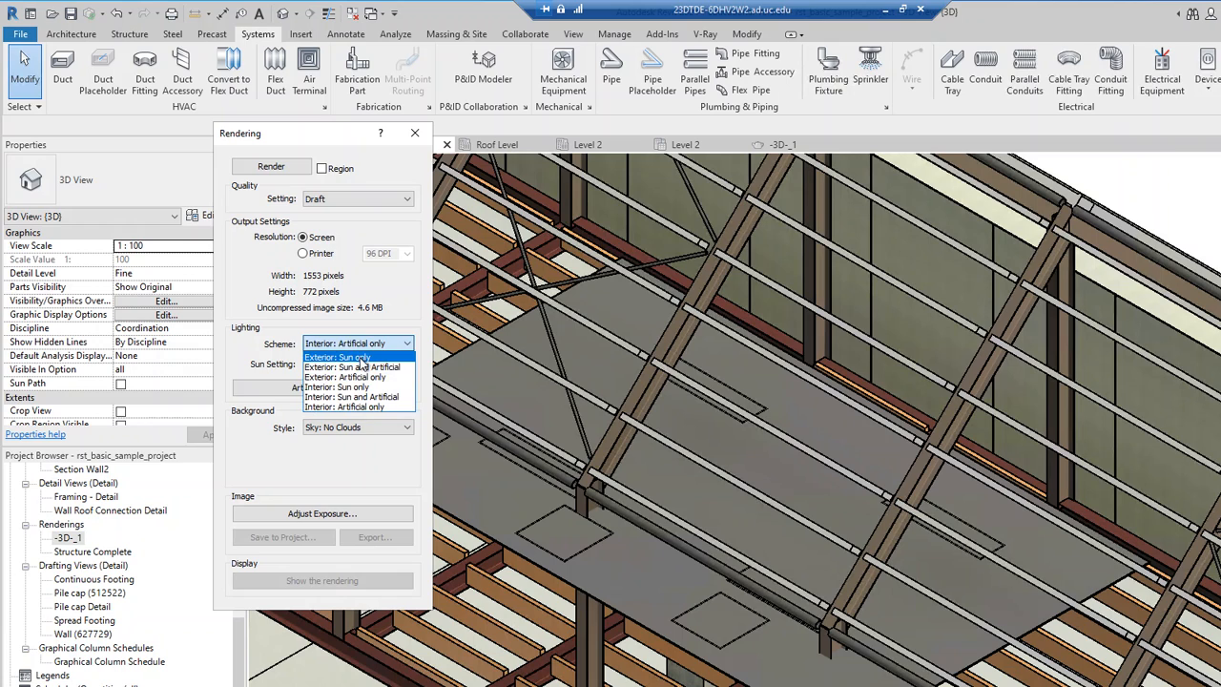
pyautogui.click(372, 358)
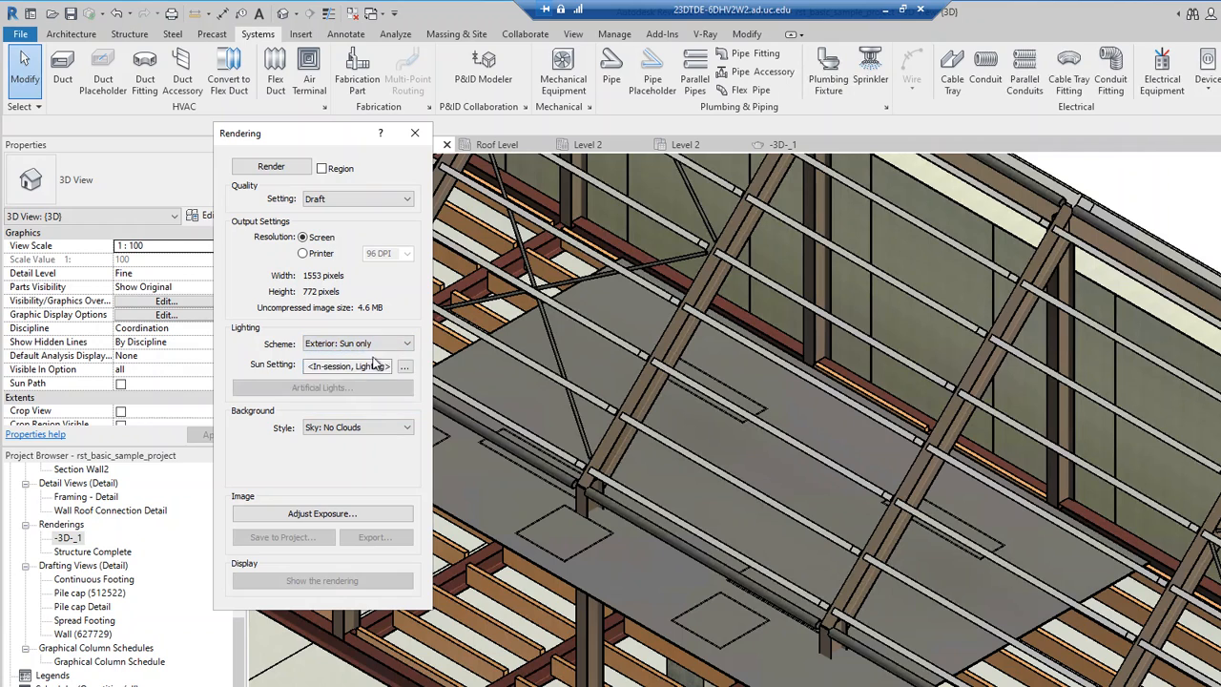
pyautogui.click(404, 367)
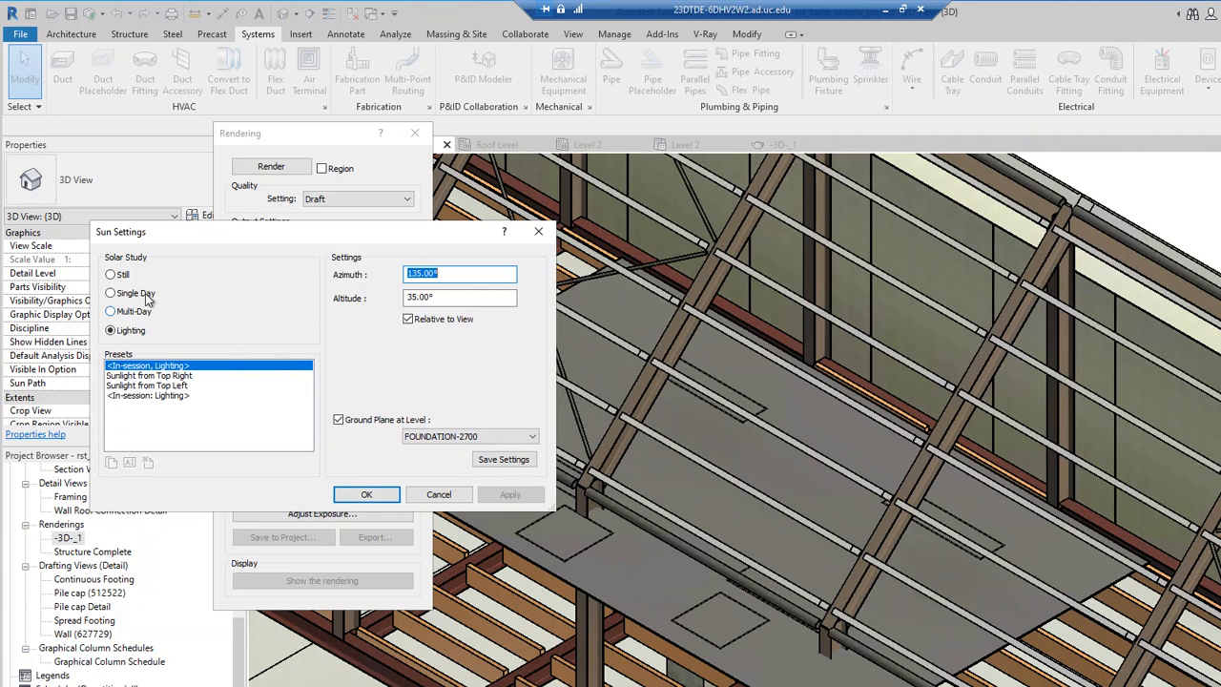
pyautogui.click(439, 495)
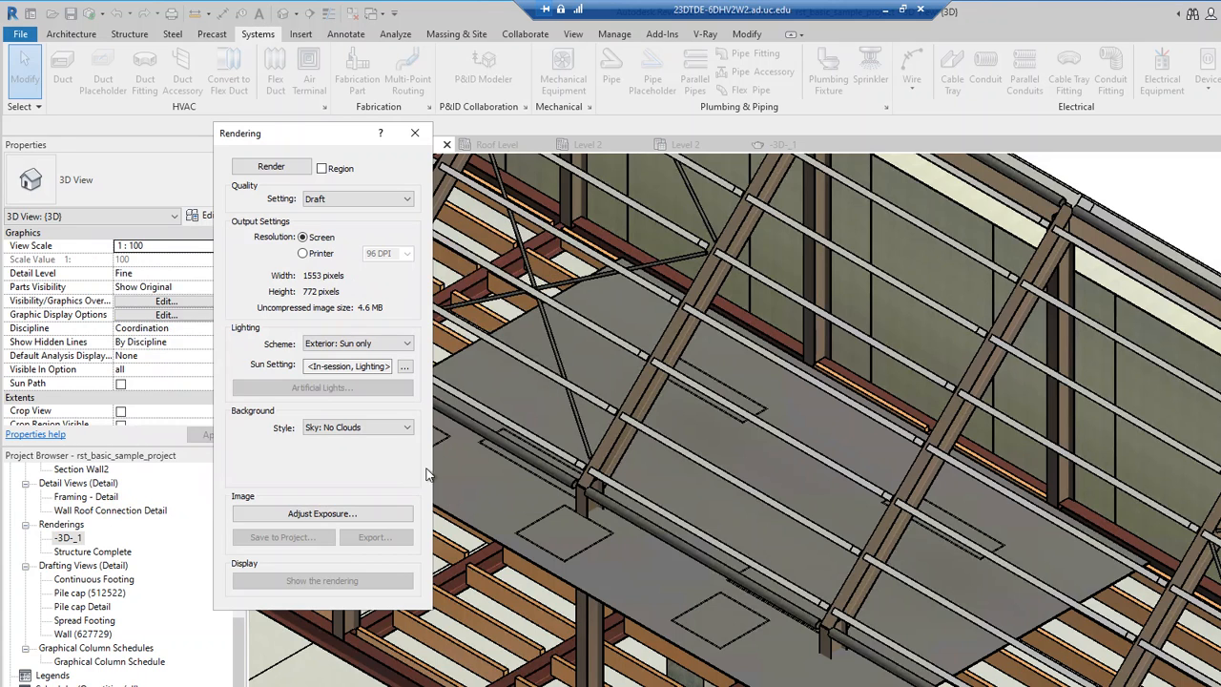
# Keep the background style at Sky: No Clouds and render the 3D view.
pyautogui.click(363, 431)
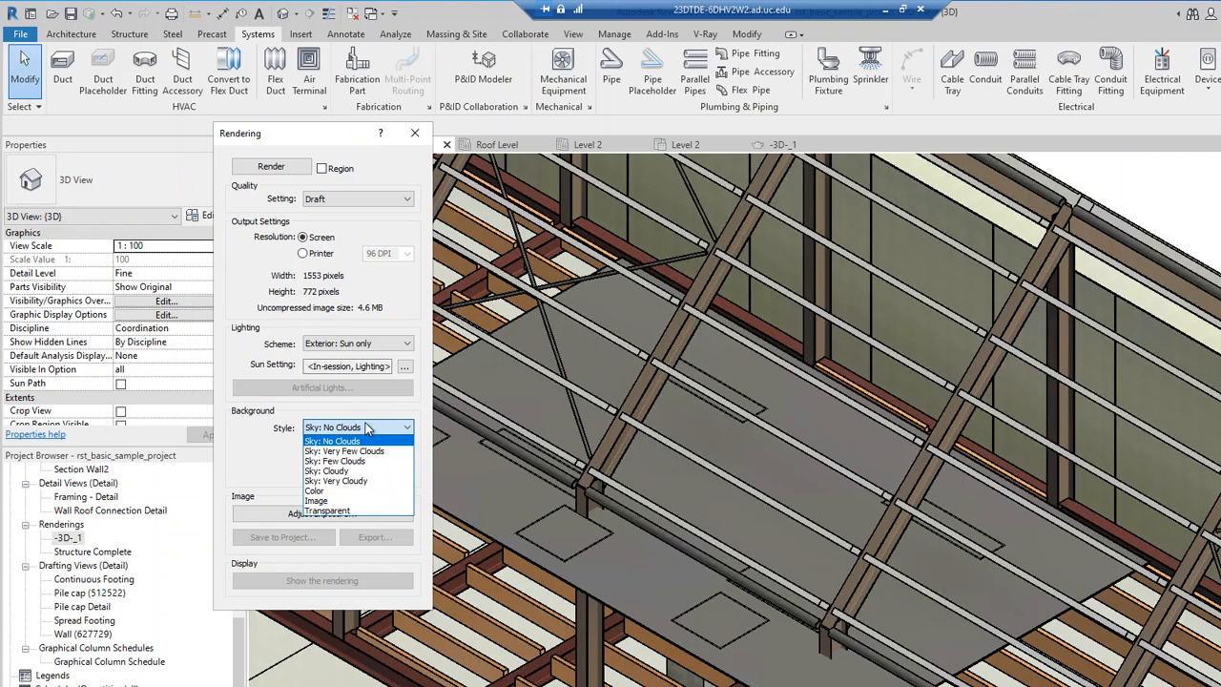
pyautogui.click(341, 441)
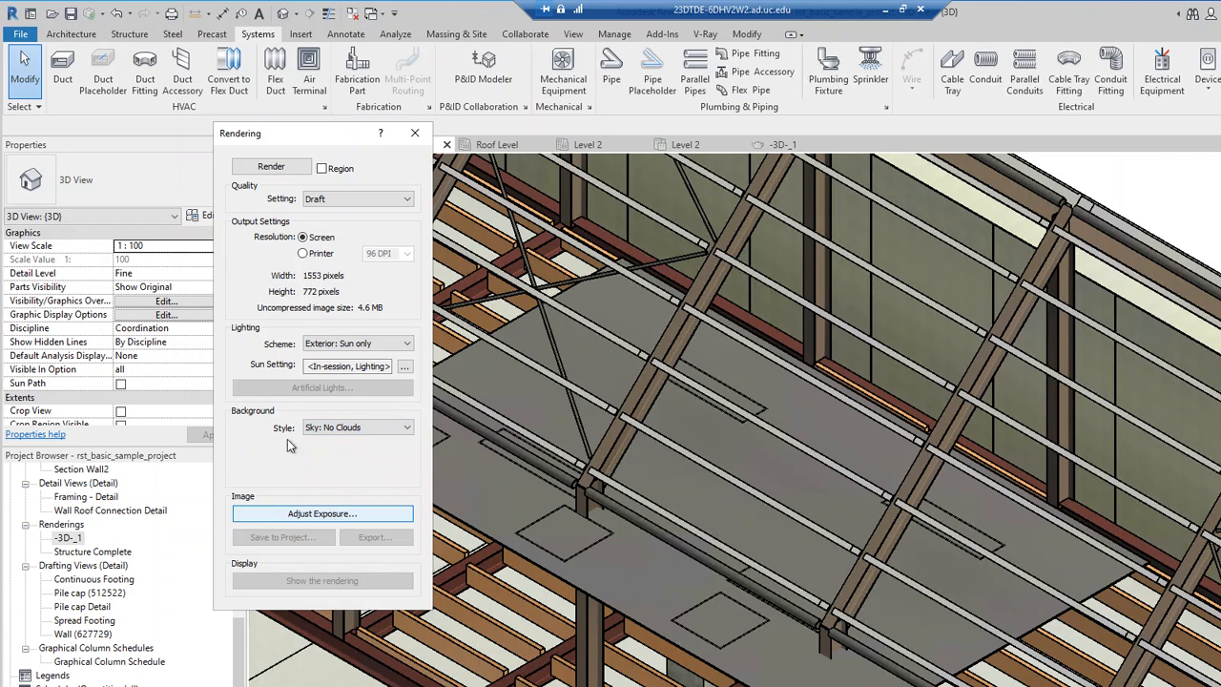
pyautogui.click(271, 167)
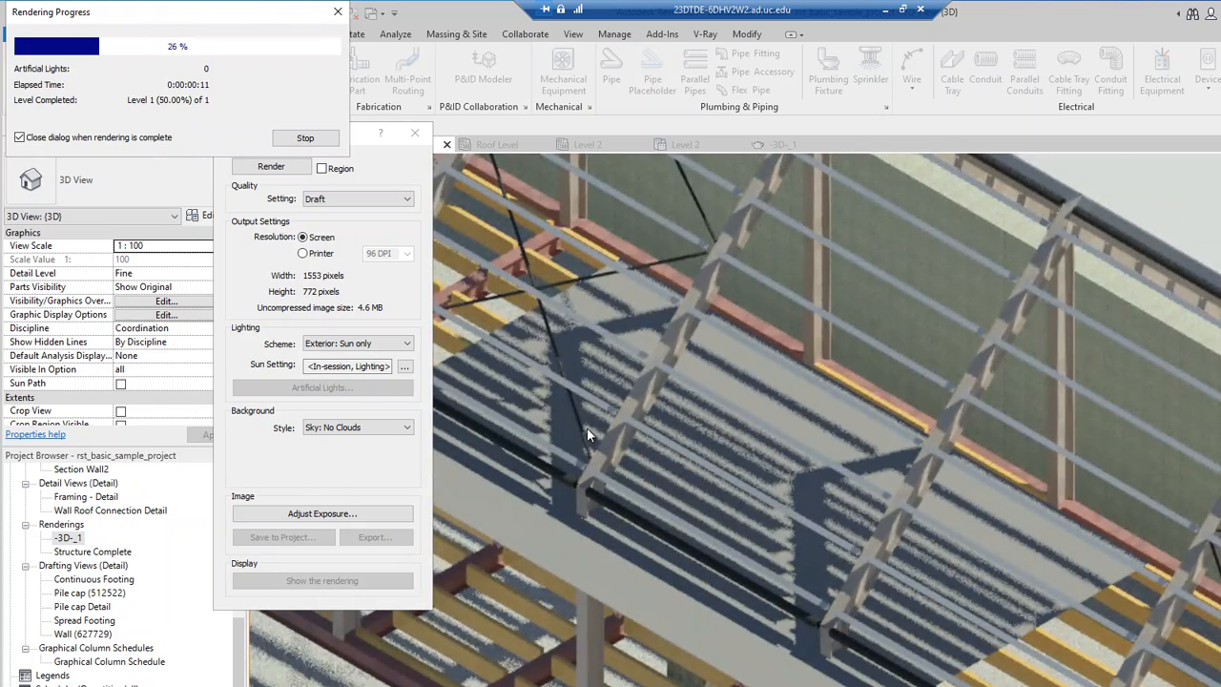
# Render the view again with the Interior: Artificial only scheme and save the image to the project as -3D-_2.
pyautogui.click(374, 346)
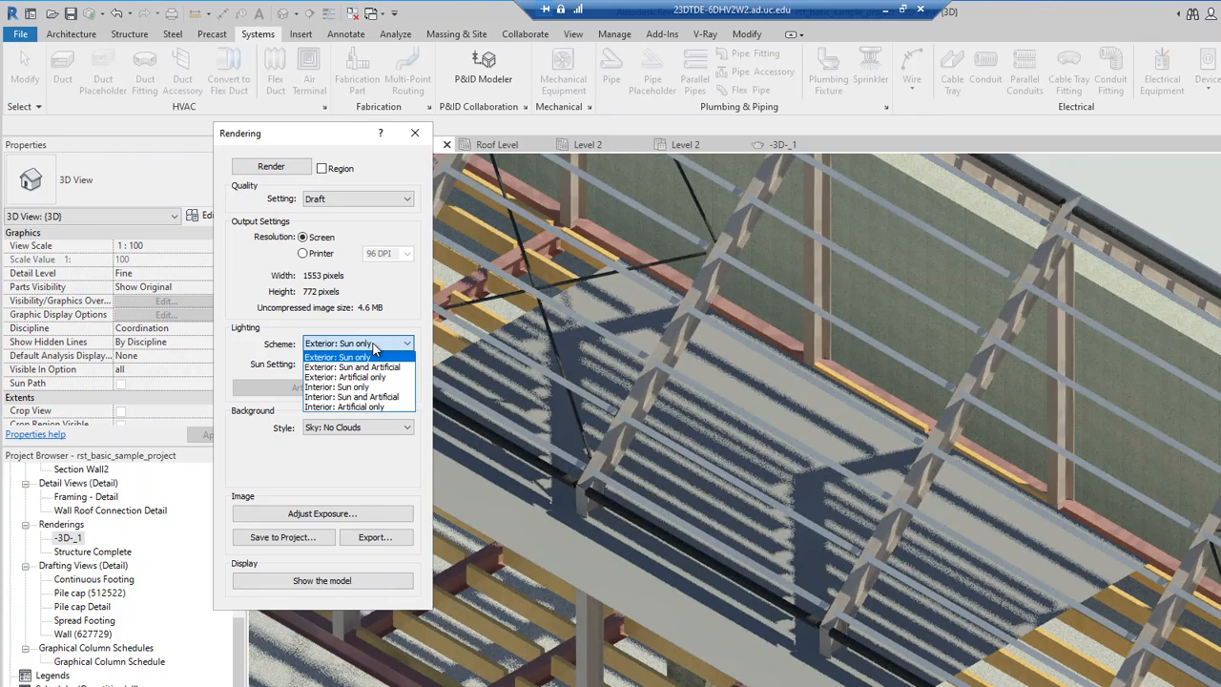
pyautogui.click(345, 408)
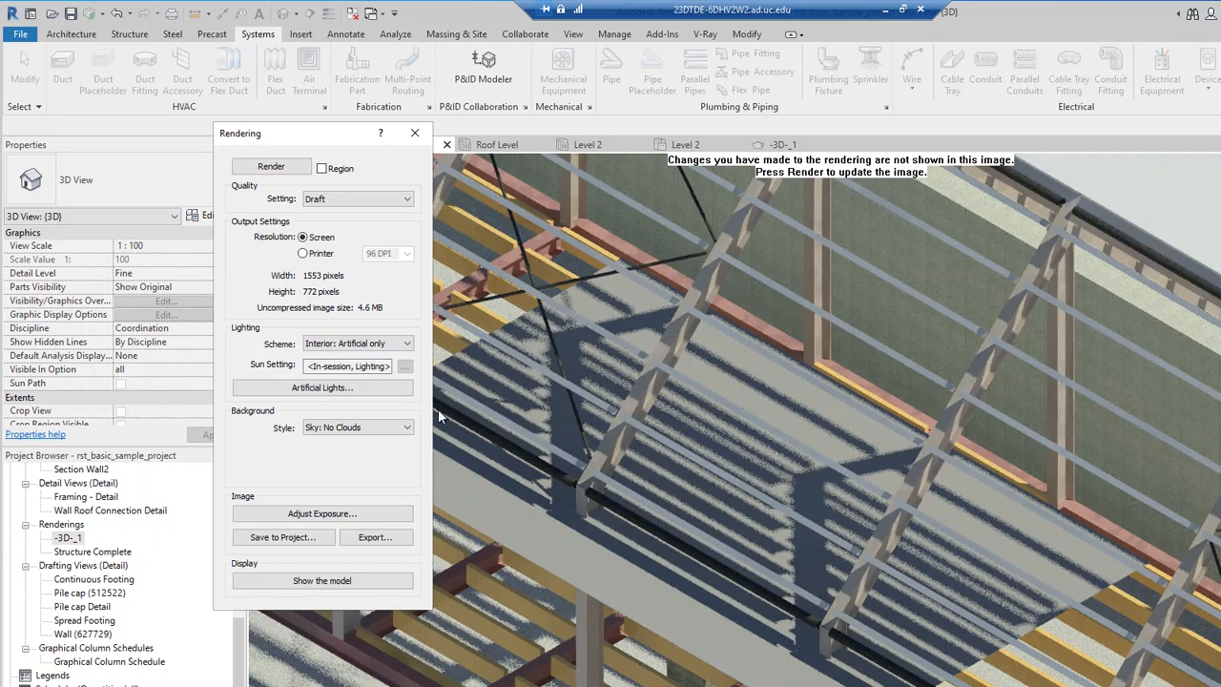
pyautogui.click(270, 168)
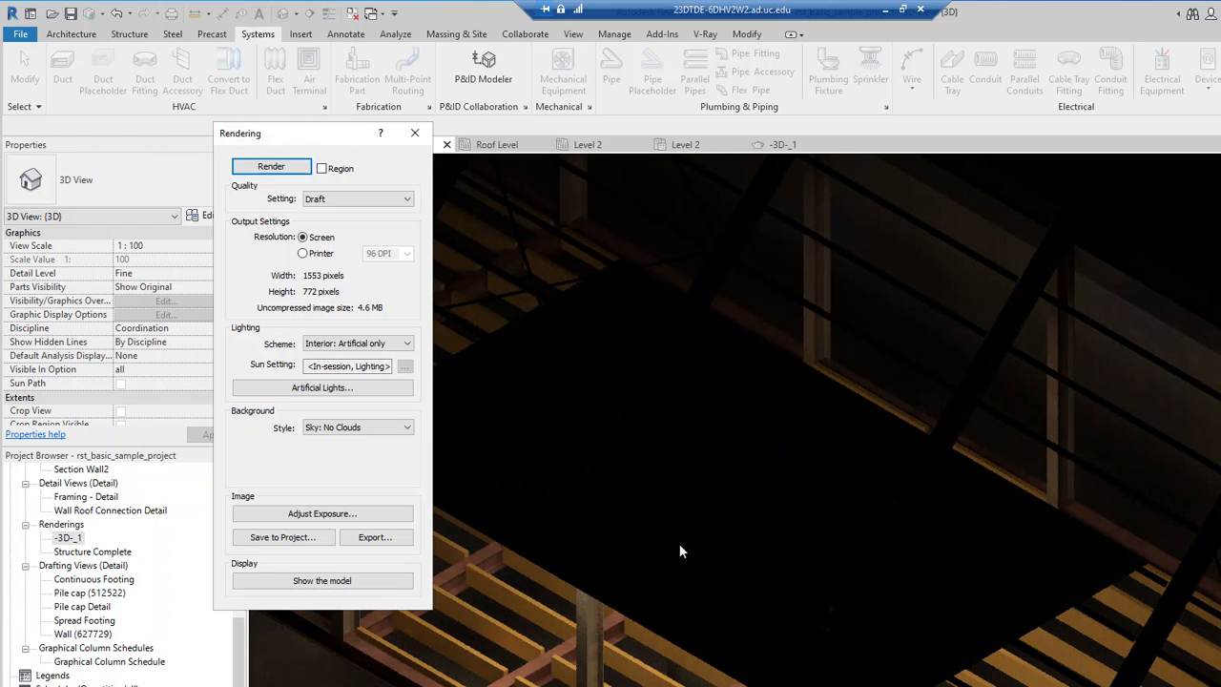
pyautogui.click(276, 540)
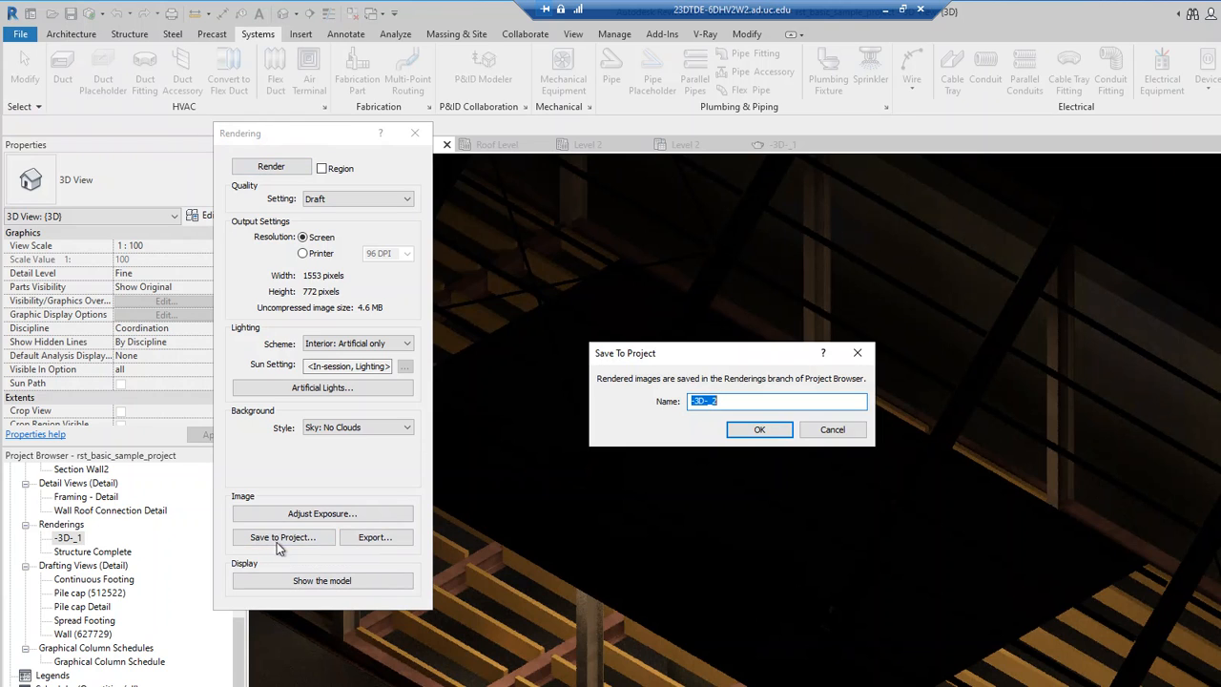
pyautogui.click(759, 430)
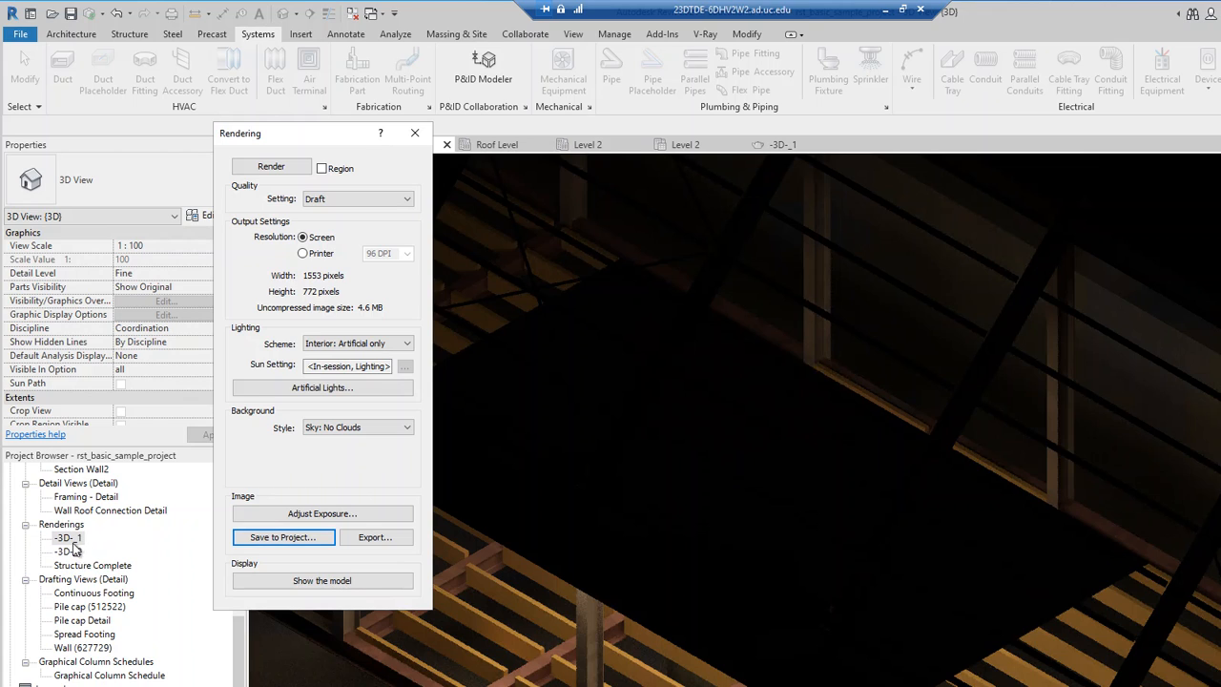
# Check the file types offered for exporting the rendered image, cancel the export and close the rendering settings.
pyautogui.click(376, 539)
pyautogui.click(646, 531)
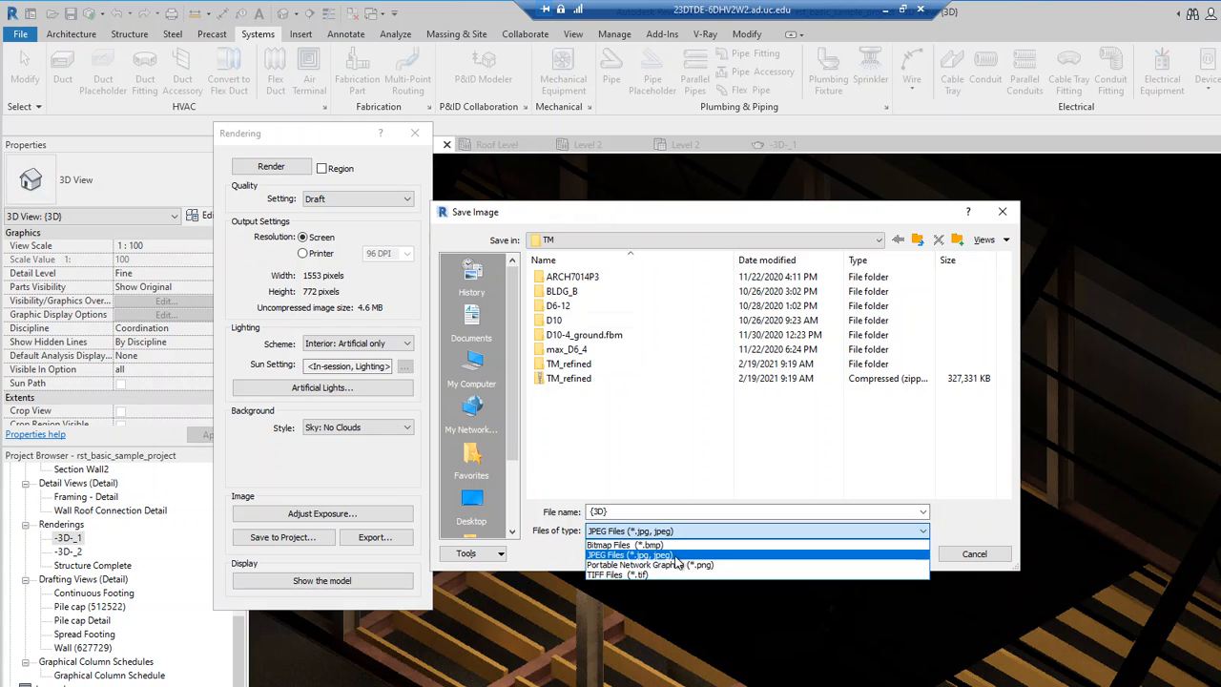
pyautogui.click(993, 560)
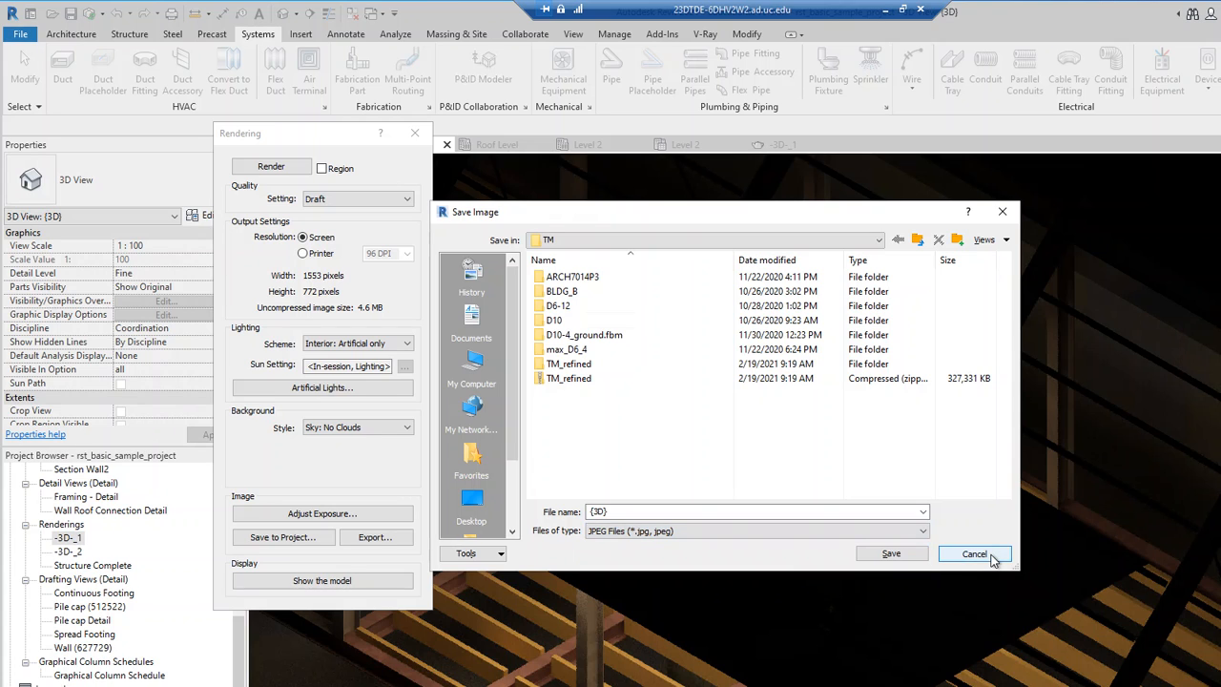
pyautogui.click(975, 554)
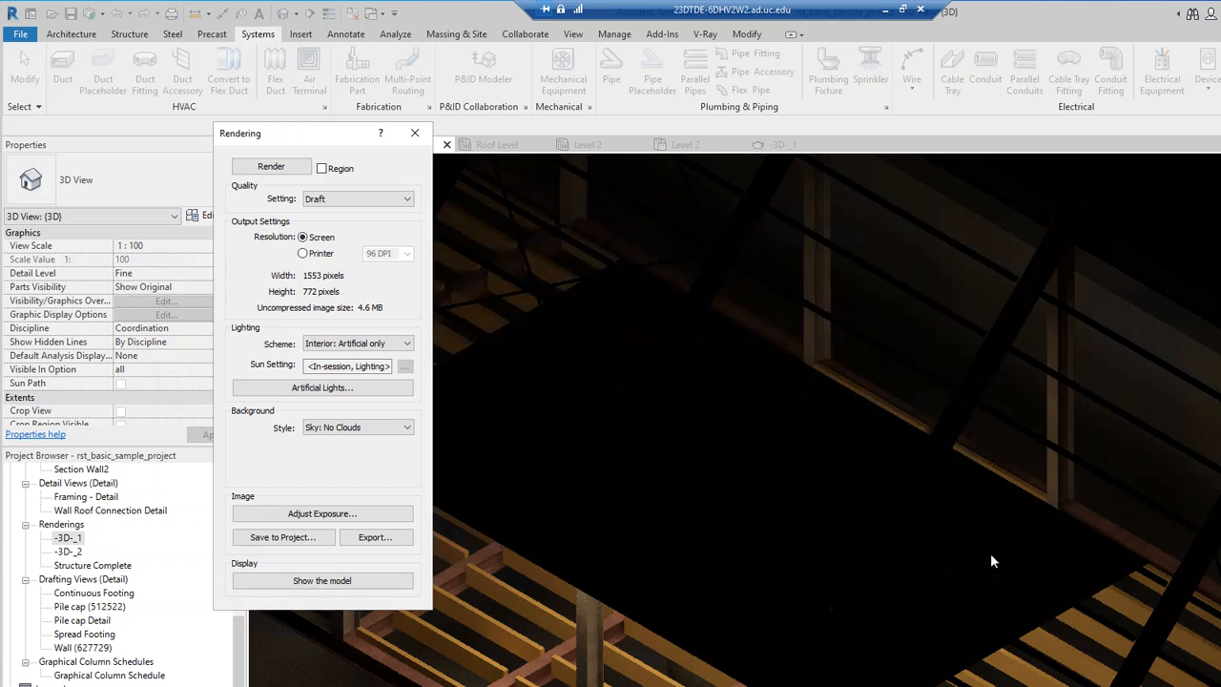
pyautogui.click(415, 133)
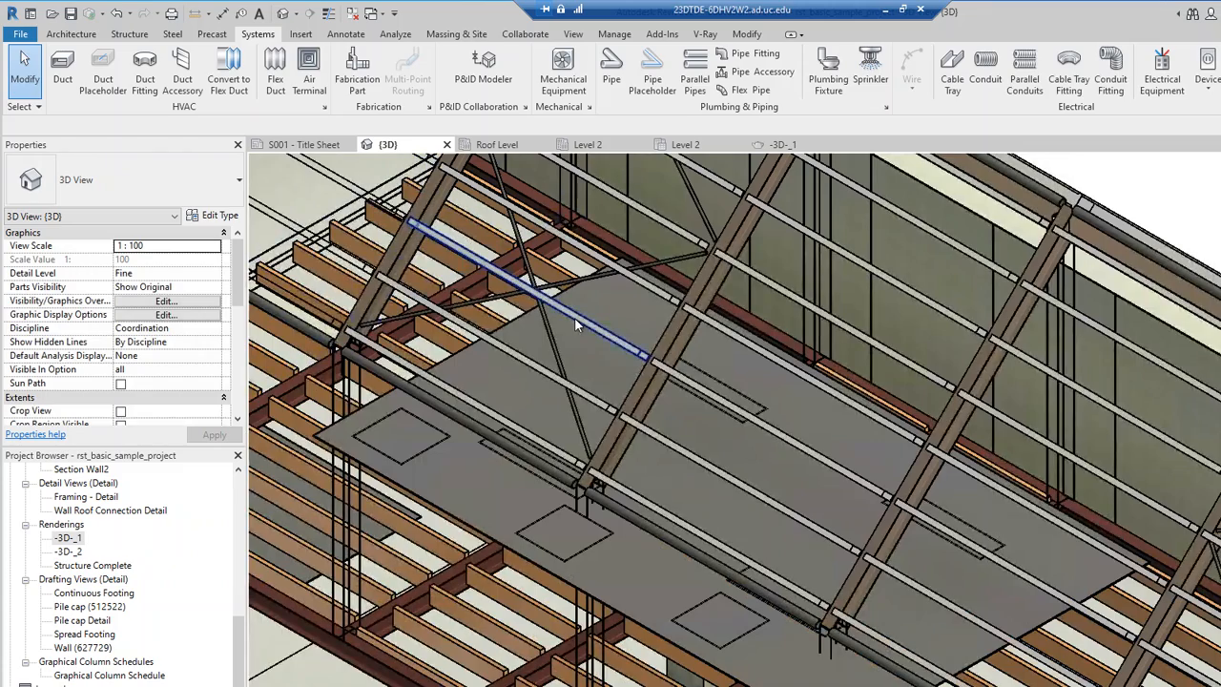
pyautogui.scroll(-2, 574, 318)
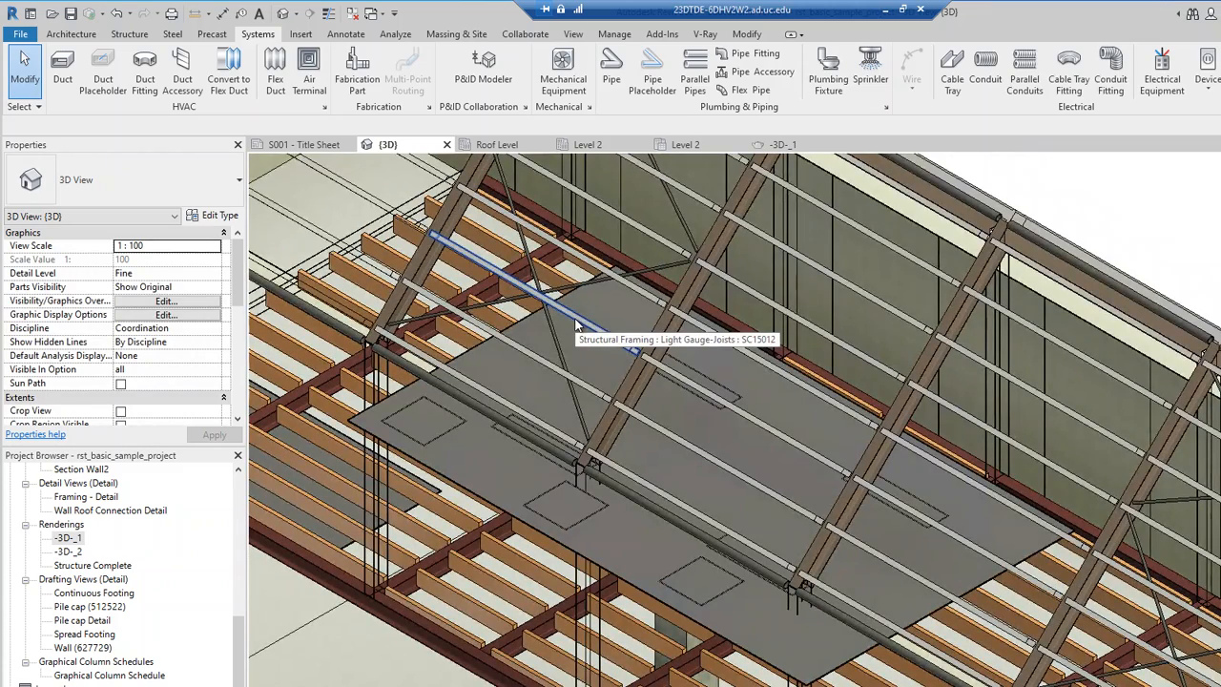
# Open the project's material browser, check the file selection for opening an existing library and cancel it.
pyautogui.click(750, 34)
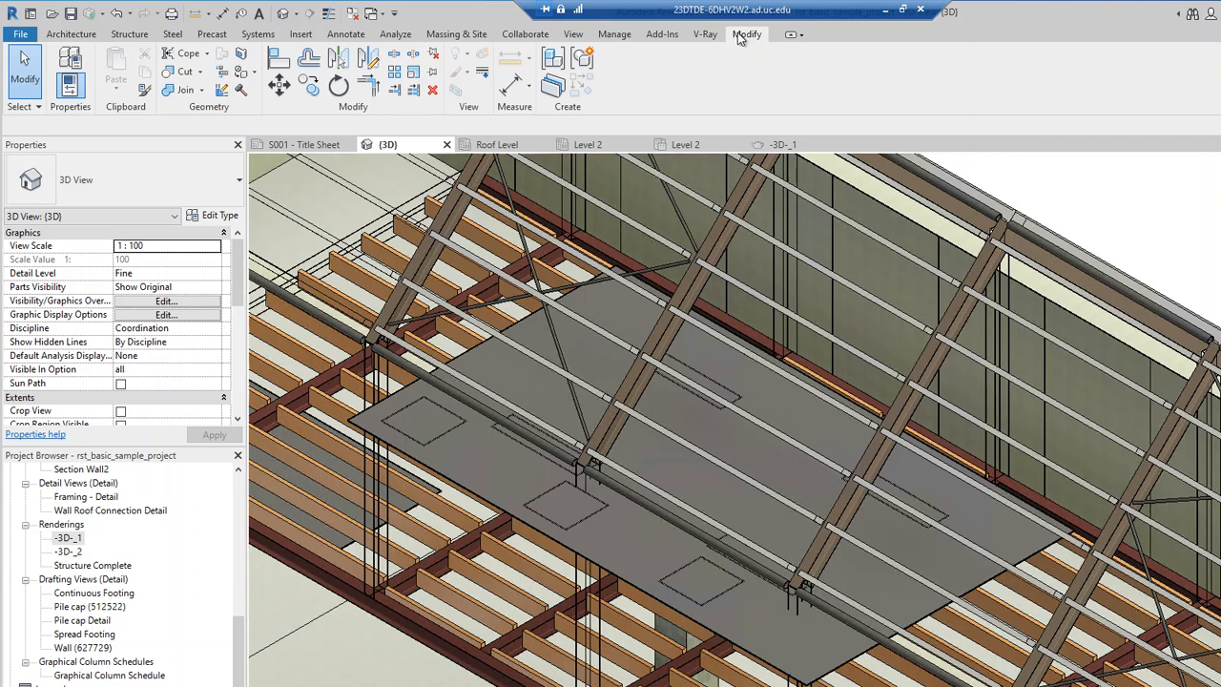
pyautogui.click(616, 36)
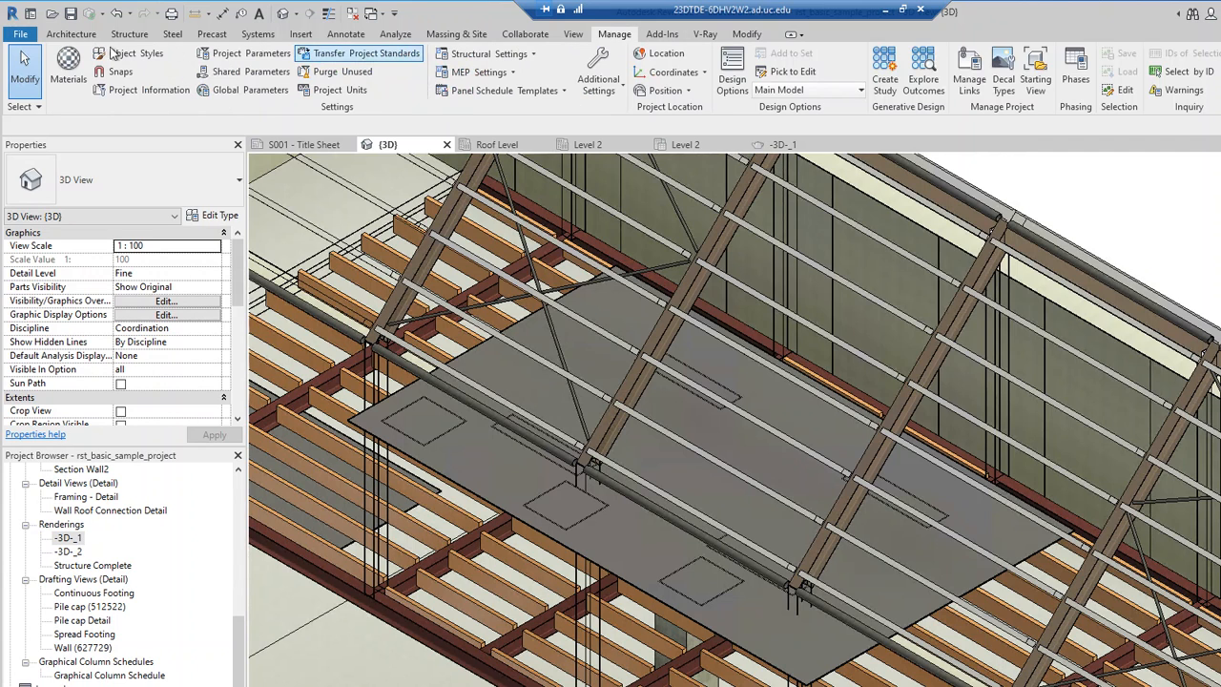
pyautogui.click(70, 63)
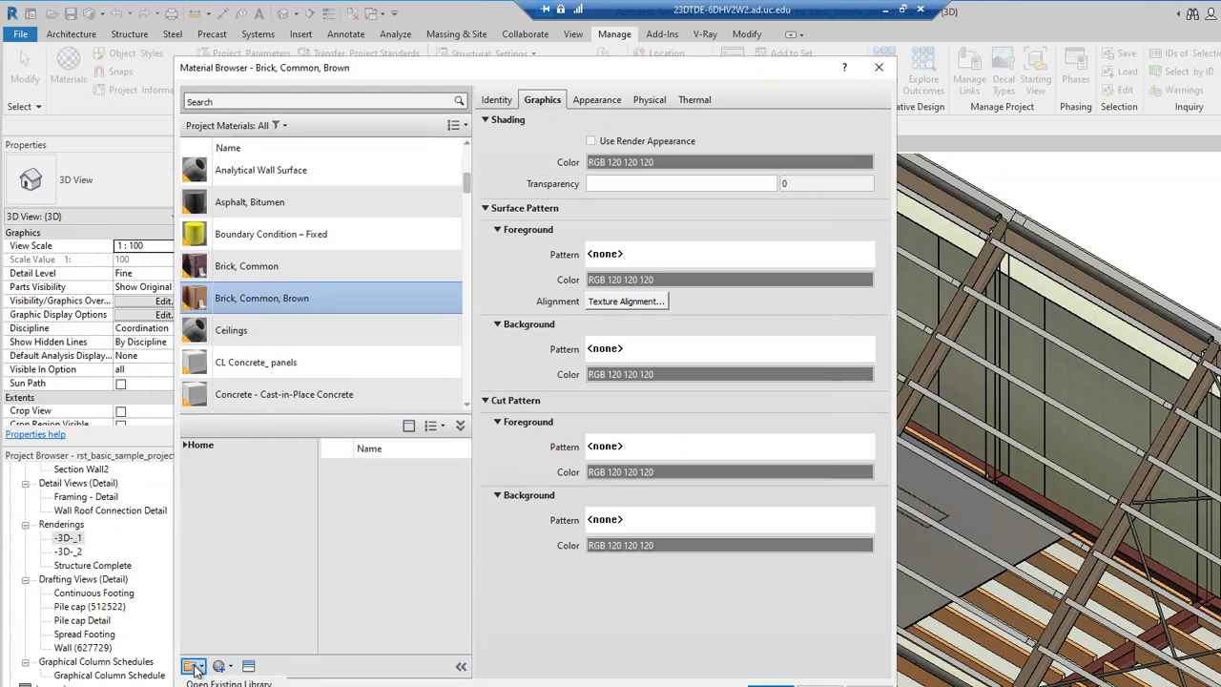
pyautogui.click(192, 666)
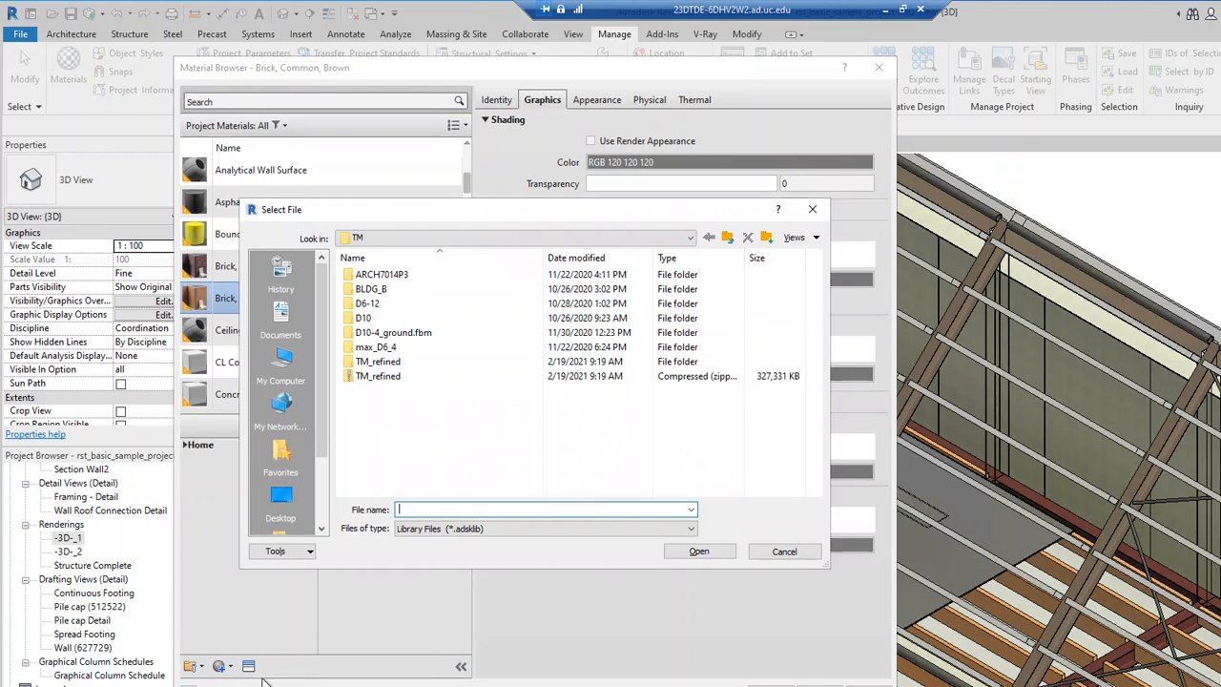
pyautogui.click(799, 553)
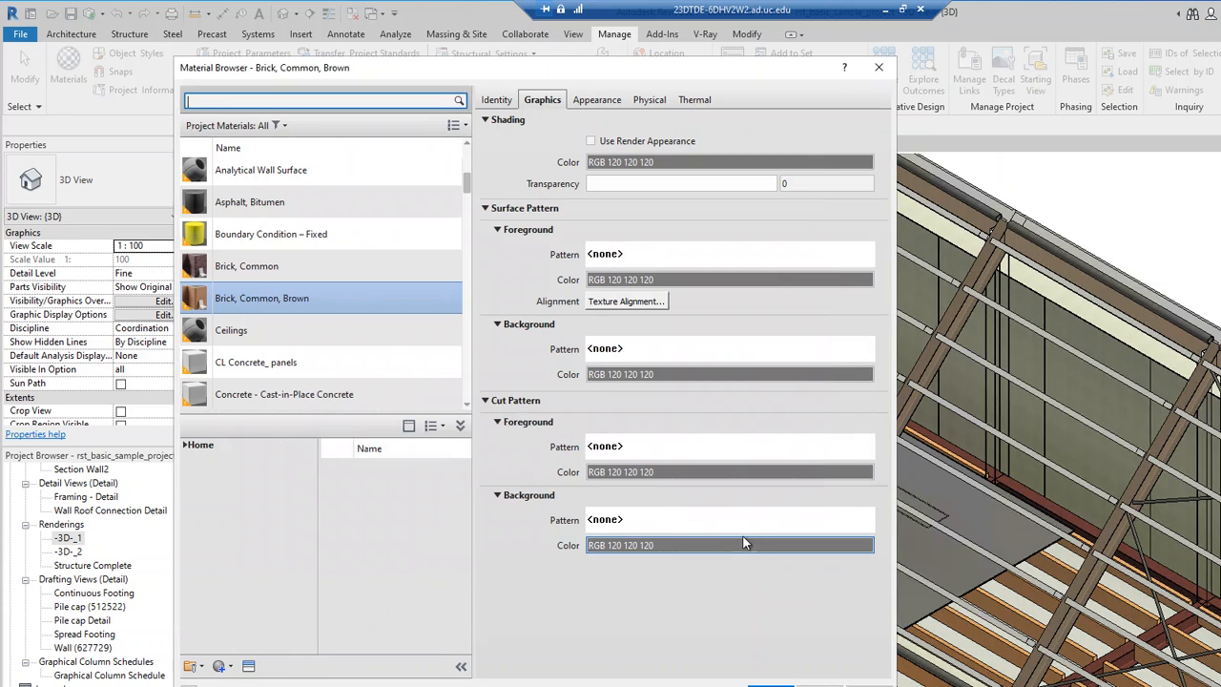
# Open and enlarge the asset browser, search its assets for BRICK and clear the search.
pyautogui.click(249, 667)
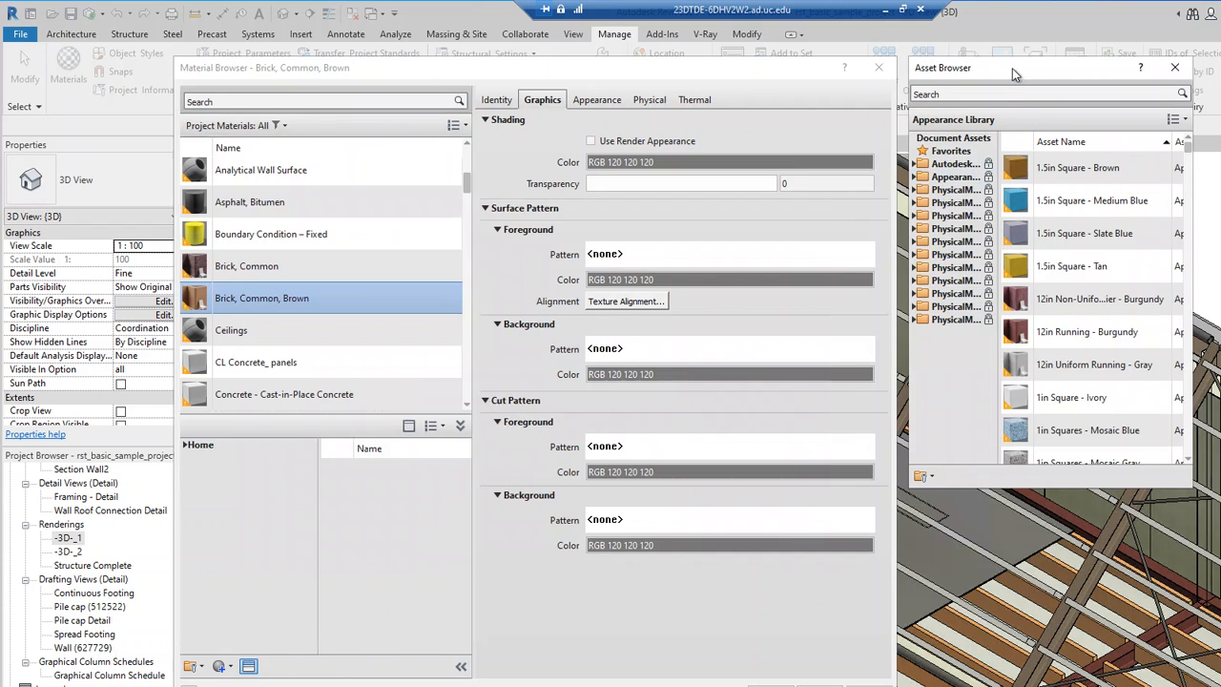
pyautogui.moveTo(1013, 68)
pyautogui.mouseDown()
pyautogui.moveTo(1004, 75)
pyautogui.moveTo(1011, 65)
pyautogui.mouseUp()
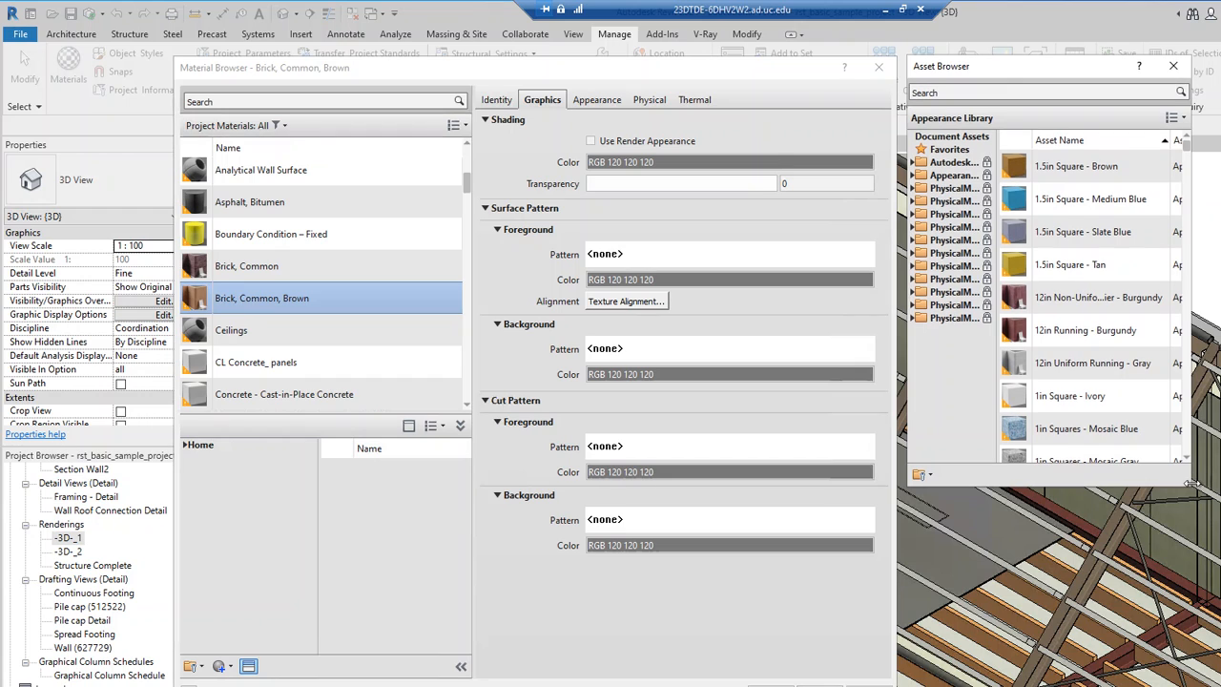
pyautogui.moveTo(1186, 489); pyautogui.dragTo(1219, 683)
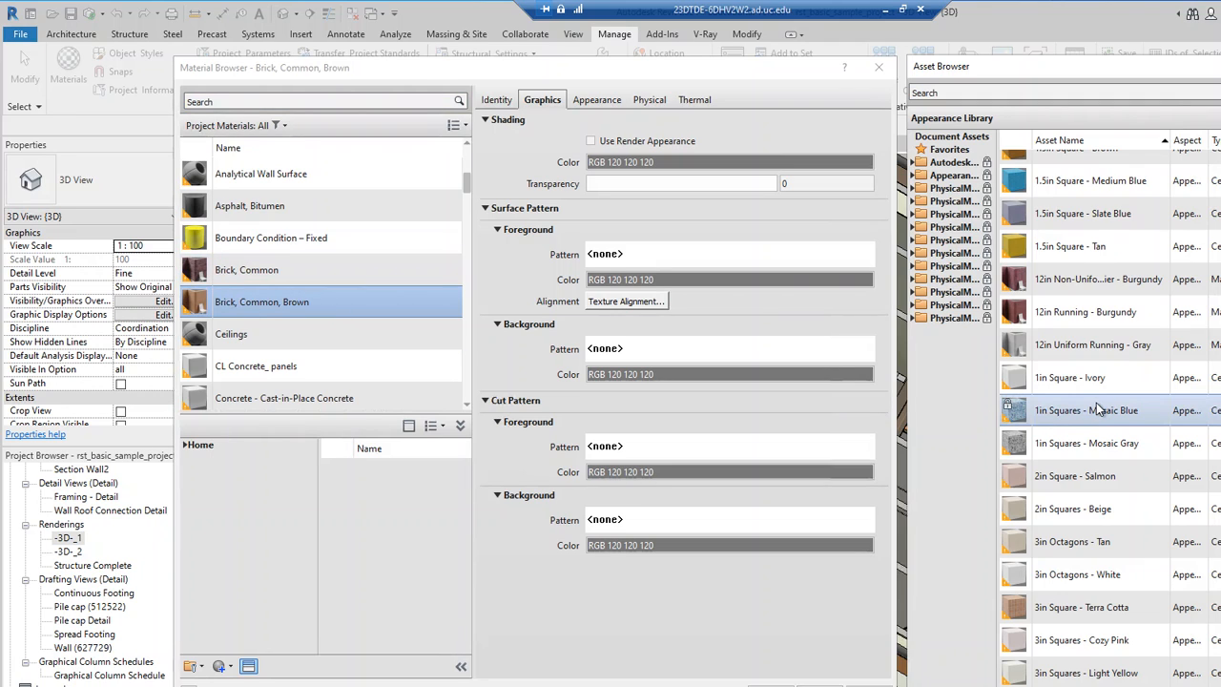
pyautogui.scroll(1, 1050, 191)
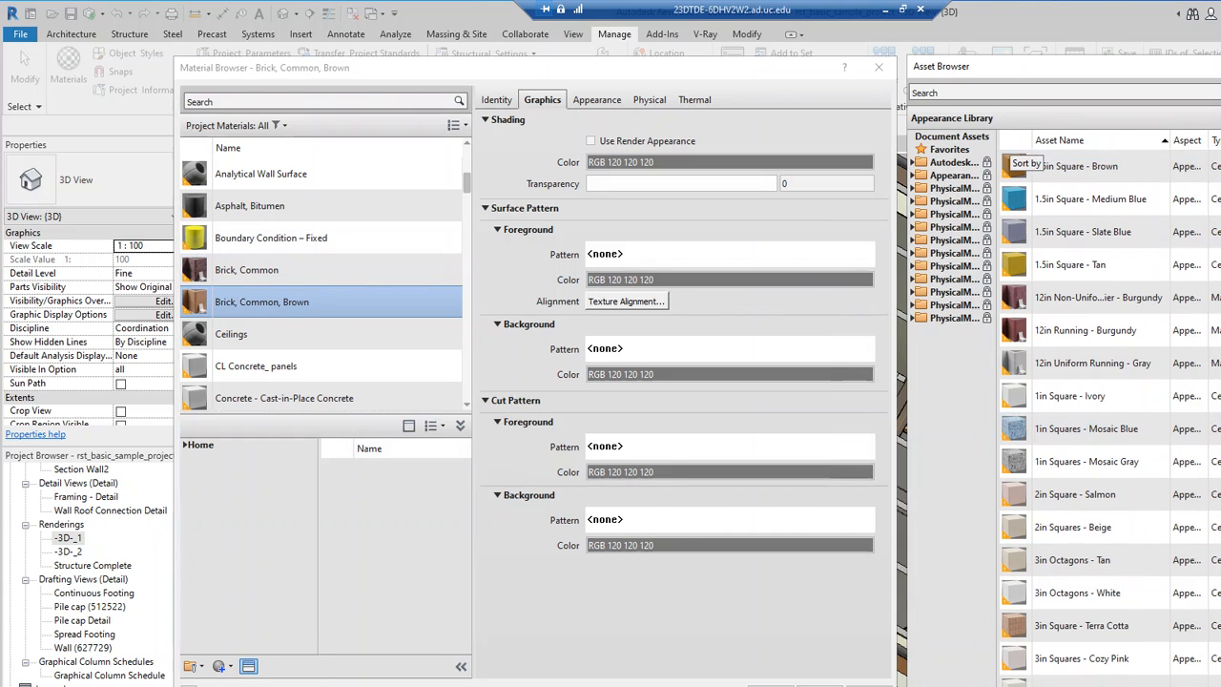
pyautogui.click(916, 92)
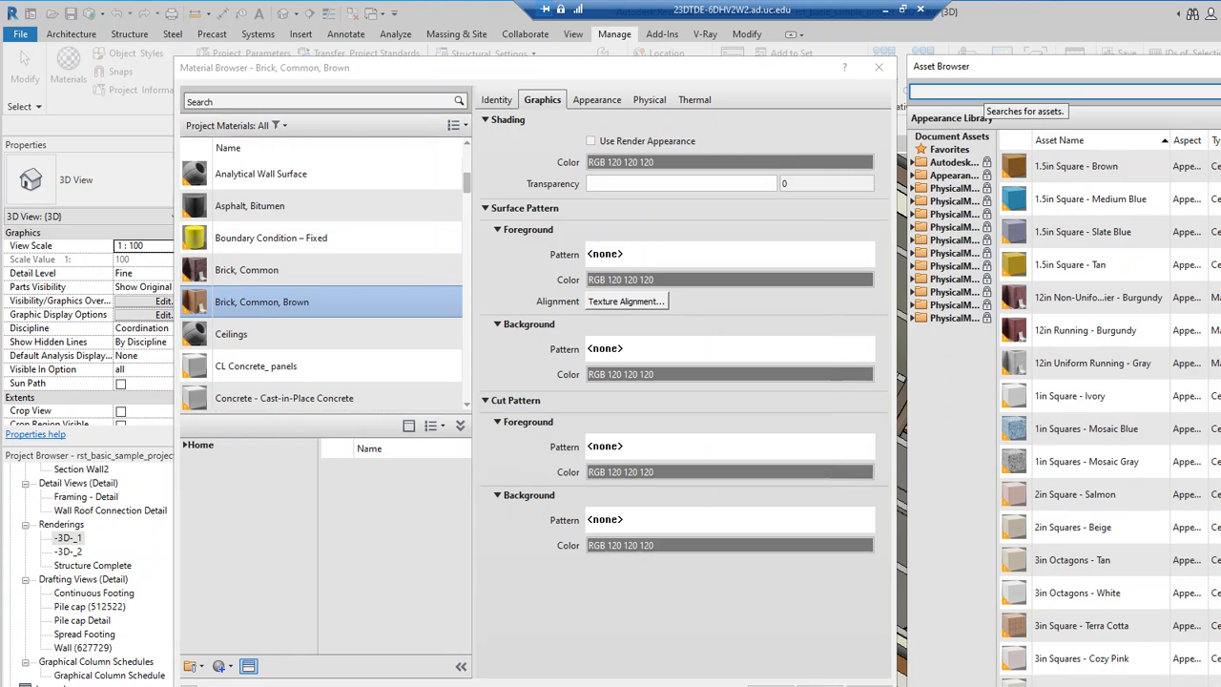
pyautogui.write('BRICK')
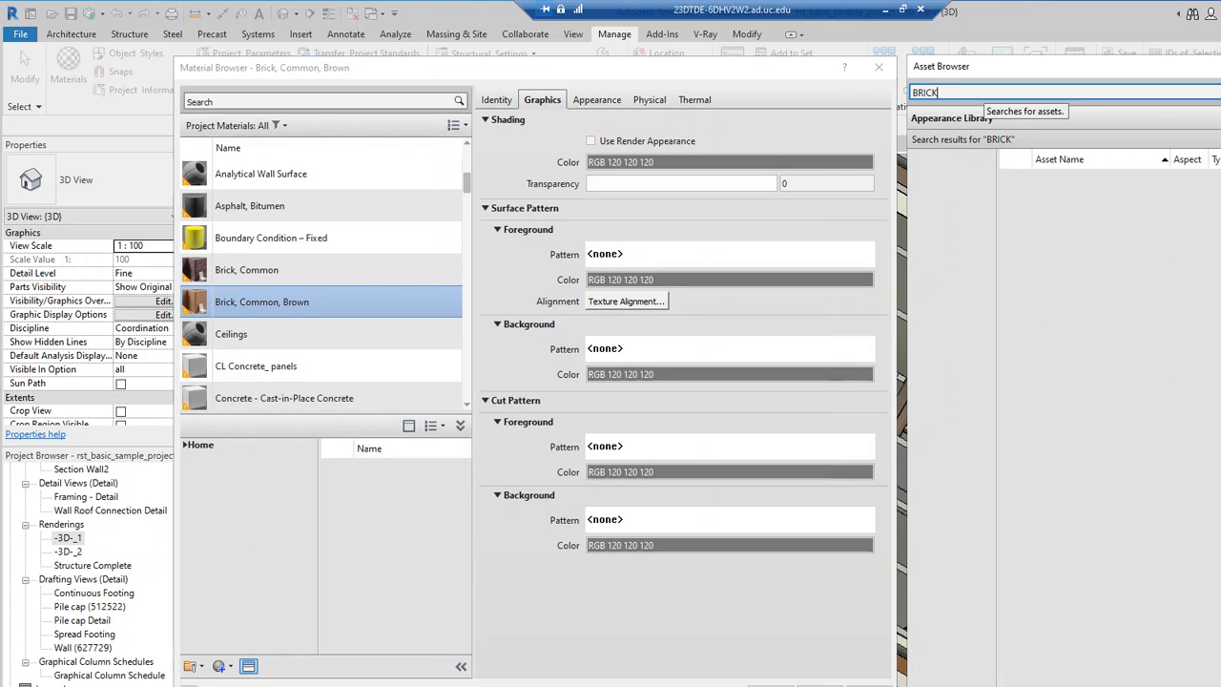
pyautogui.doubleClick(983, 93)
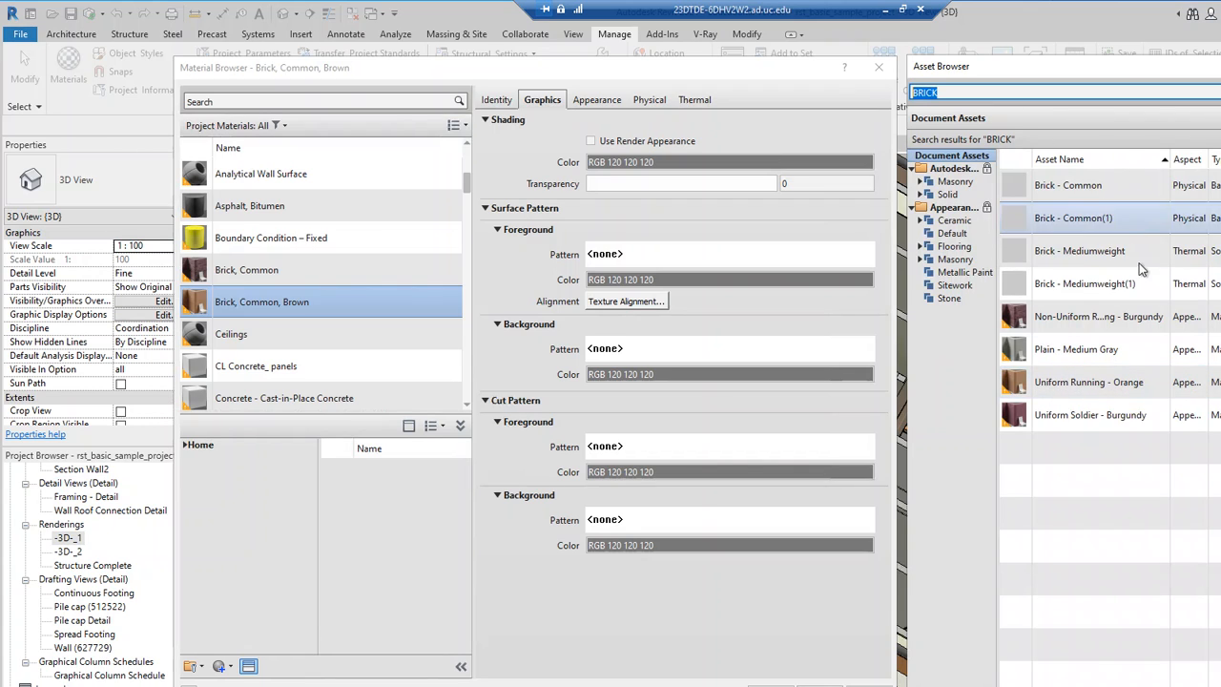
pyautogui.press('BackSpace')
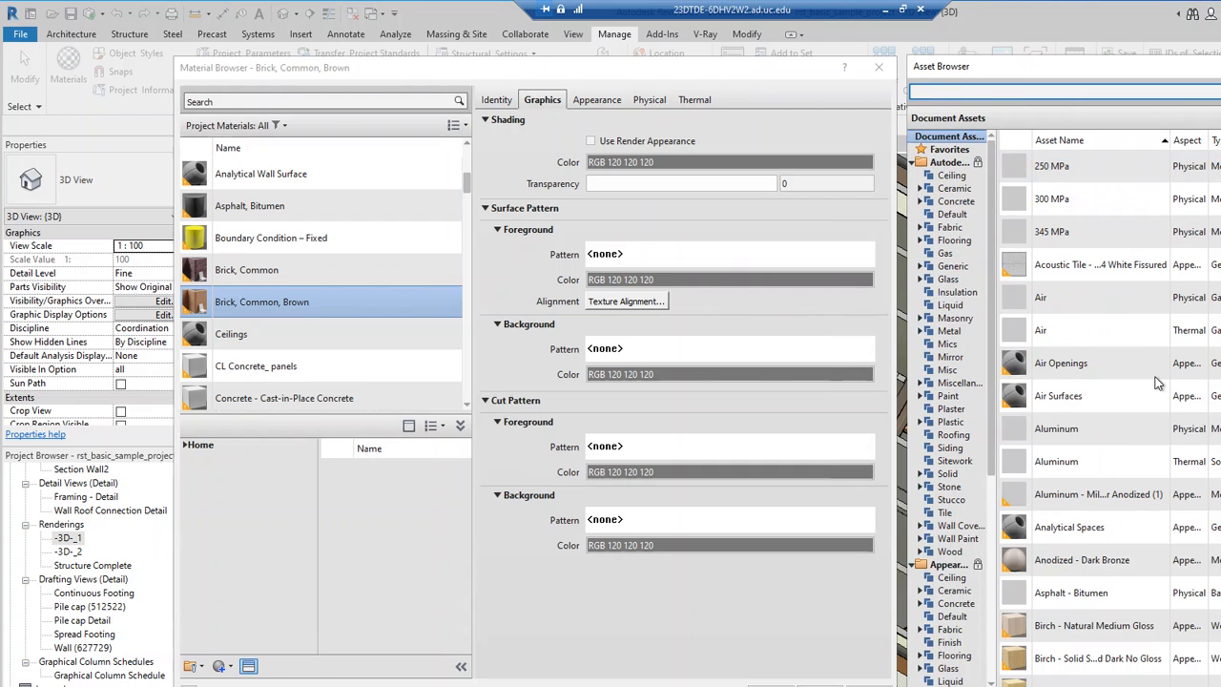
# Try replacing the appearance of Brick, Common, Brown with the Birch - Solid Stained Light No Gloss asset, and close the asset browser.
pyautogui.scroll(-3, 1156, 383)
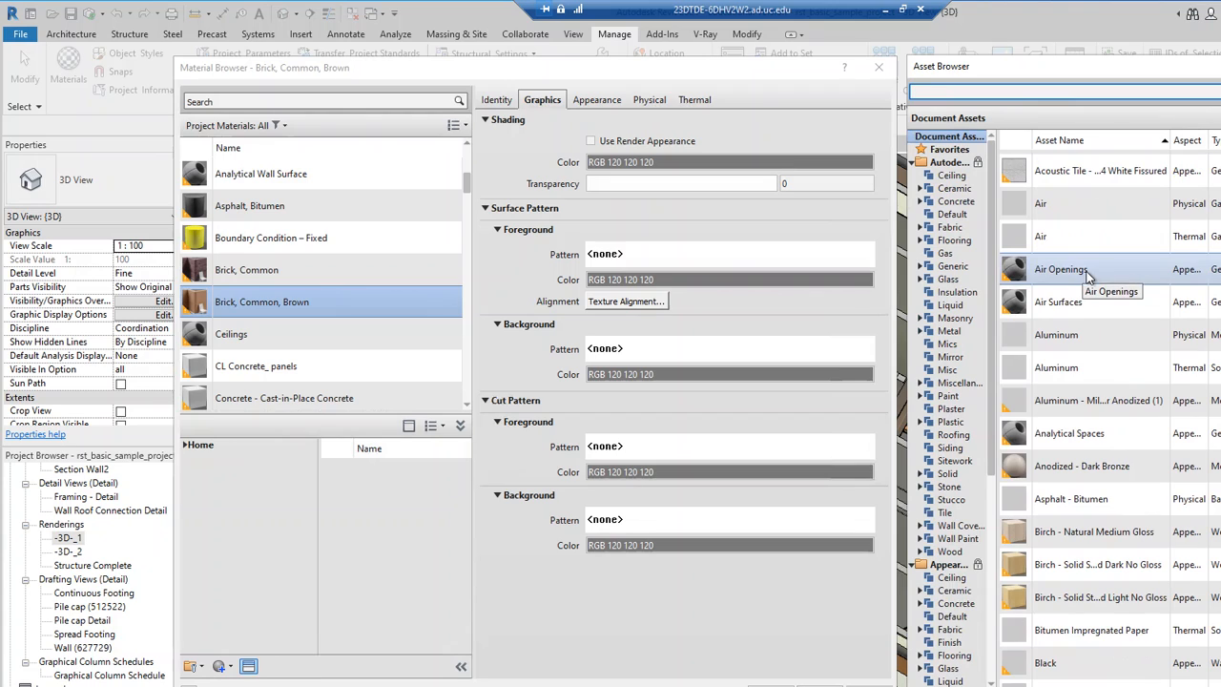
pyautogui.scroll(-2, 1112, 430)
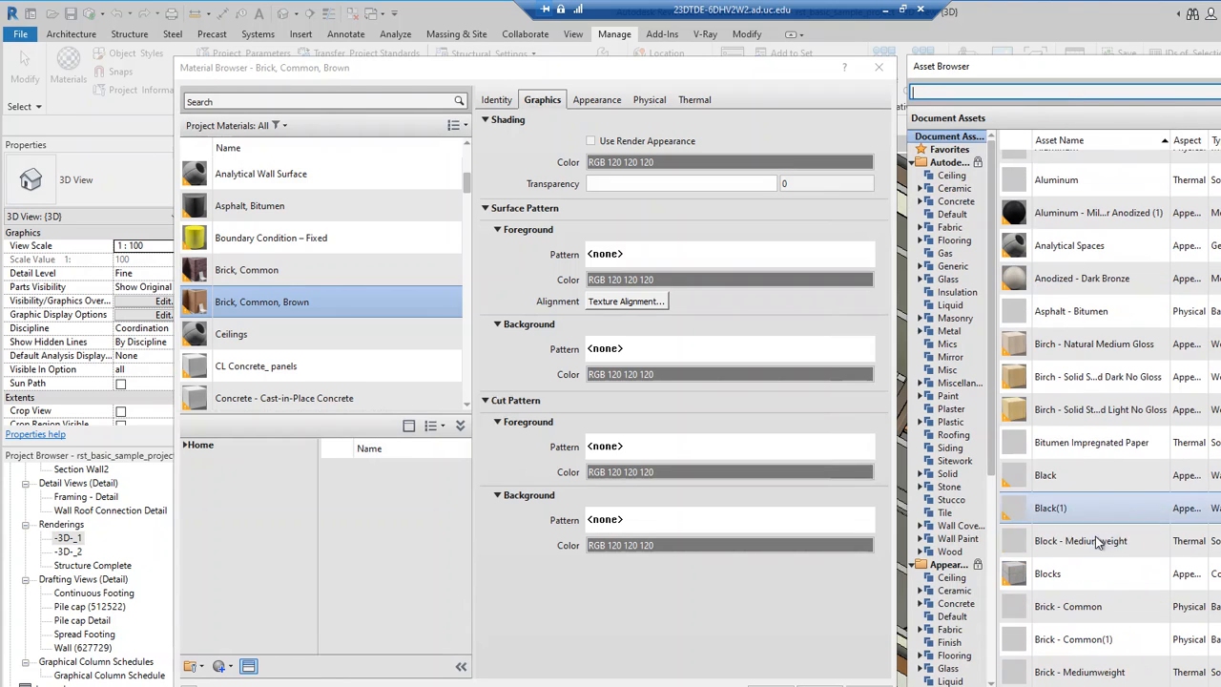
pyautogui.doubleClick(1127, 408)
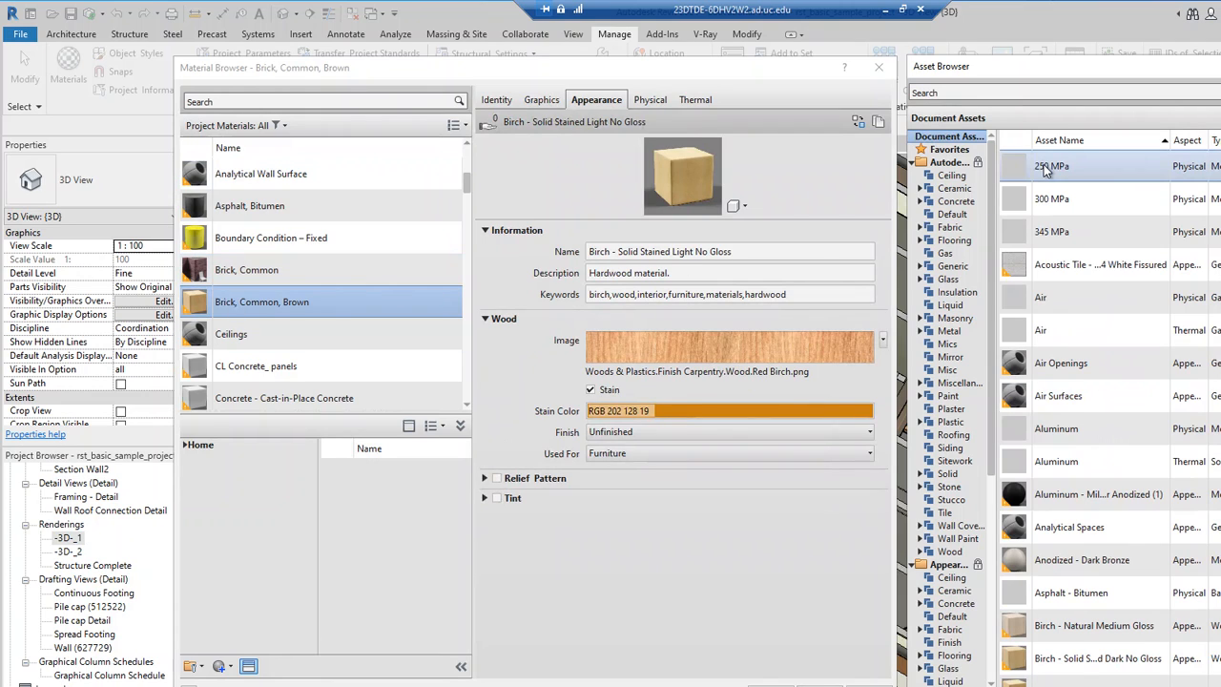
pyautogui.click(1220, 66)
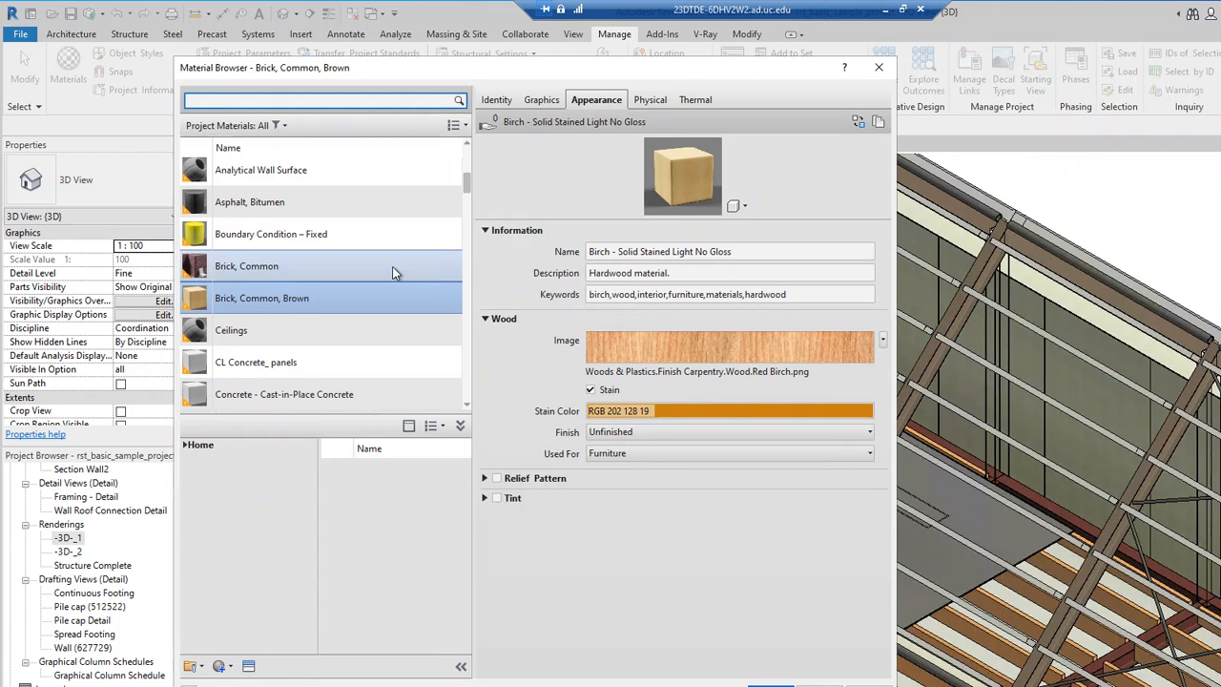
# Examine the graphics, appearance and relief pattern settings of Brick, Common, Brown and Brick, Common, and close the material browser without applying.
pyautogui.click(551, 101)
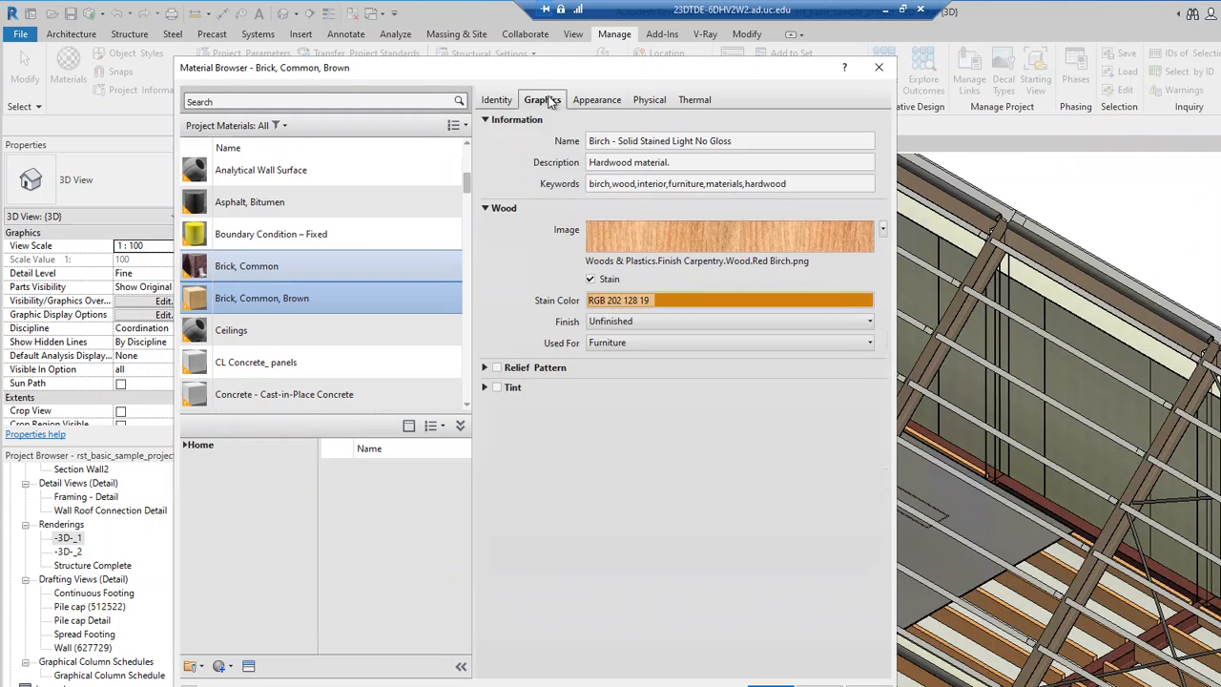
pyautogui.click(600, 101)
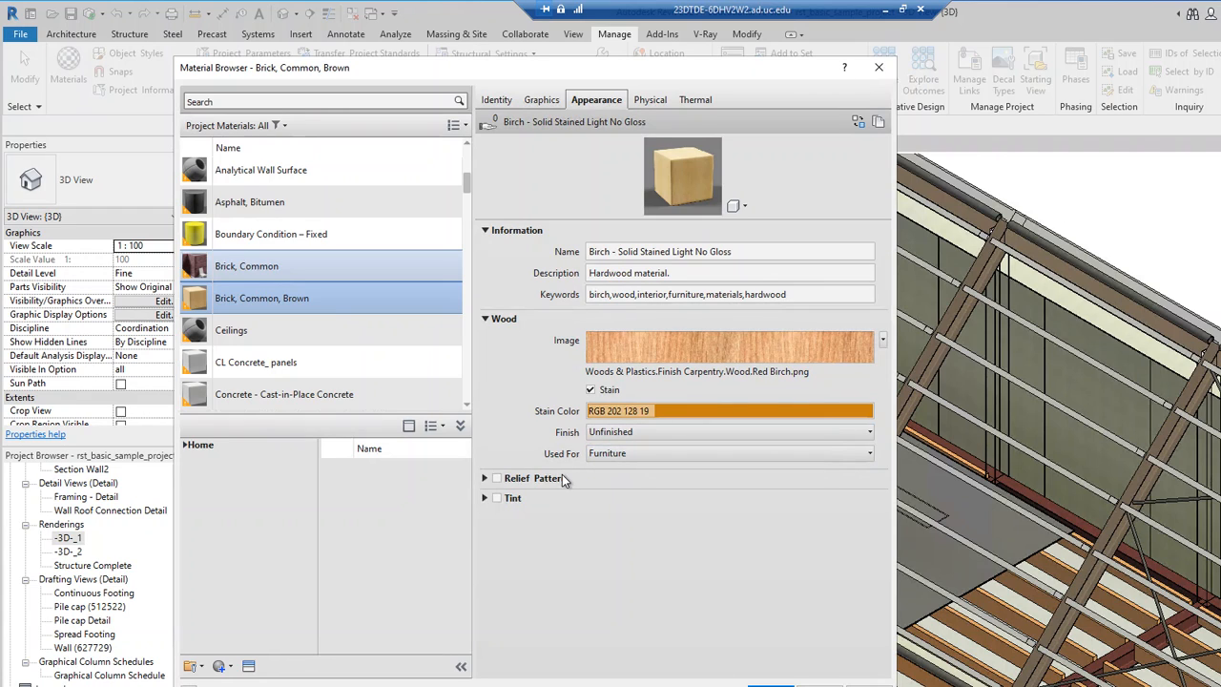
pyautogui.click(486, 478)
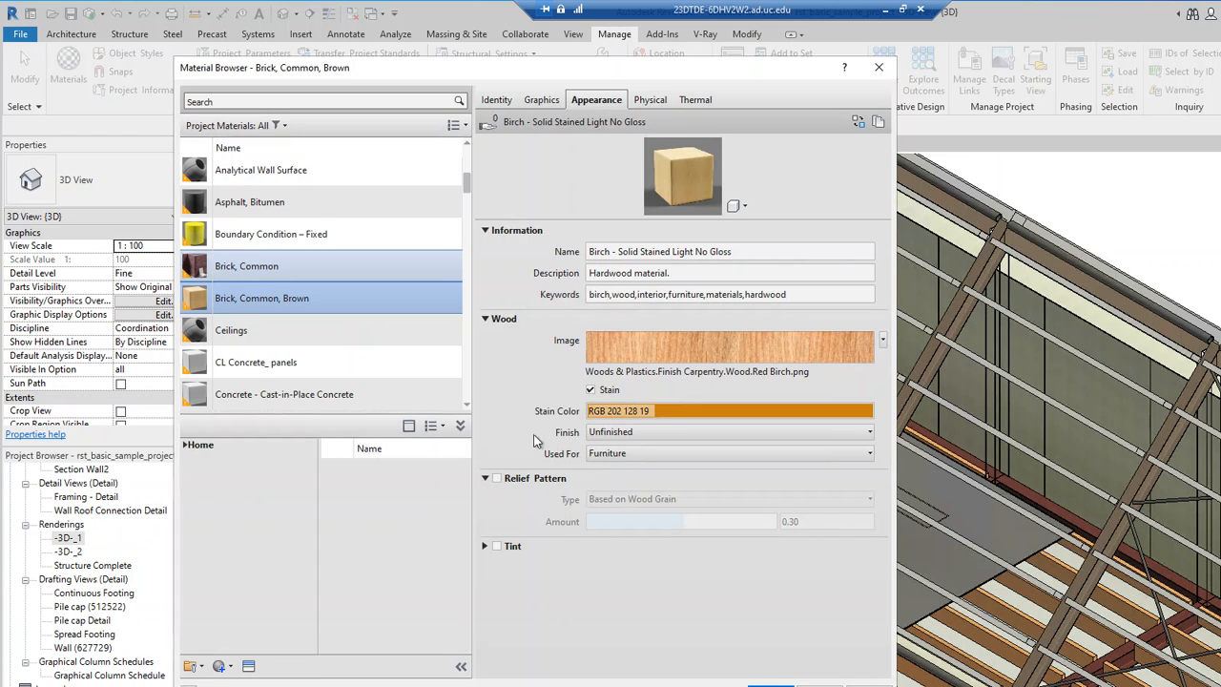
pyautogui.click(297, 270)
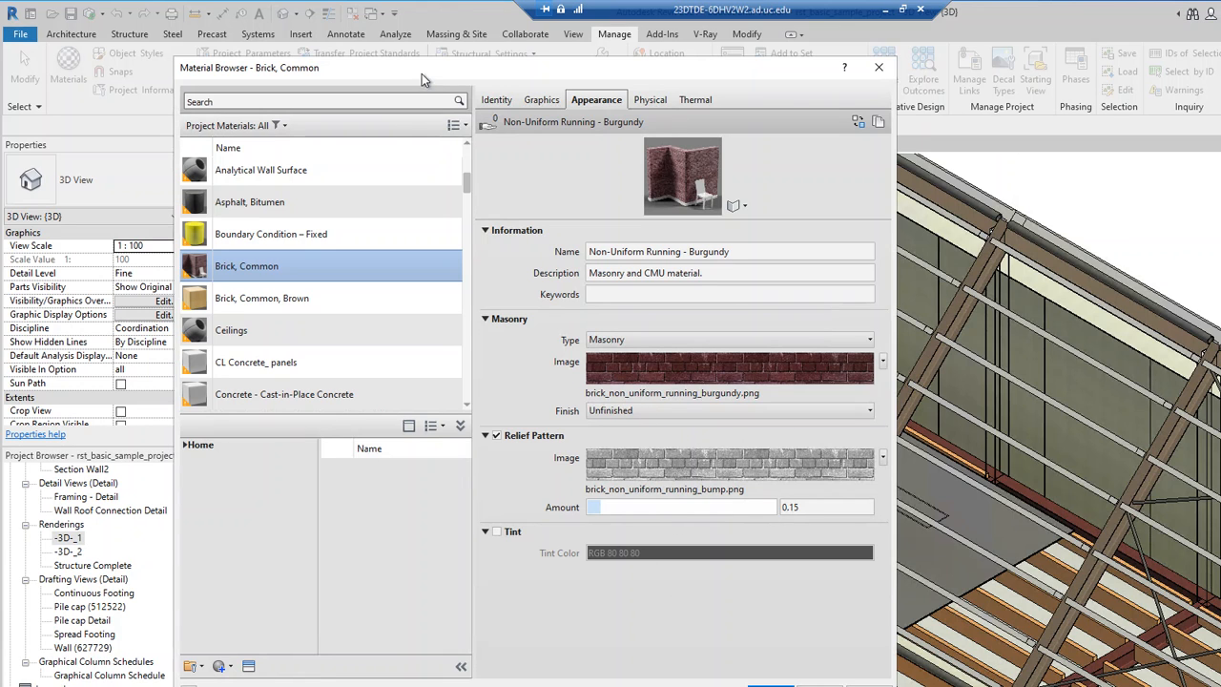
pyautogui.moveTo(421, 73); pyautogui.dragTo(534, 78)
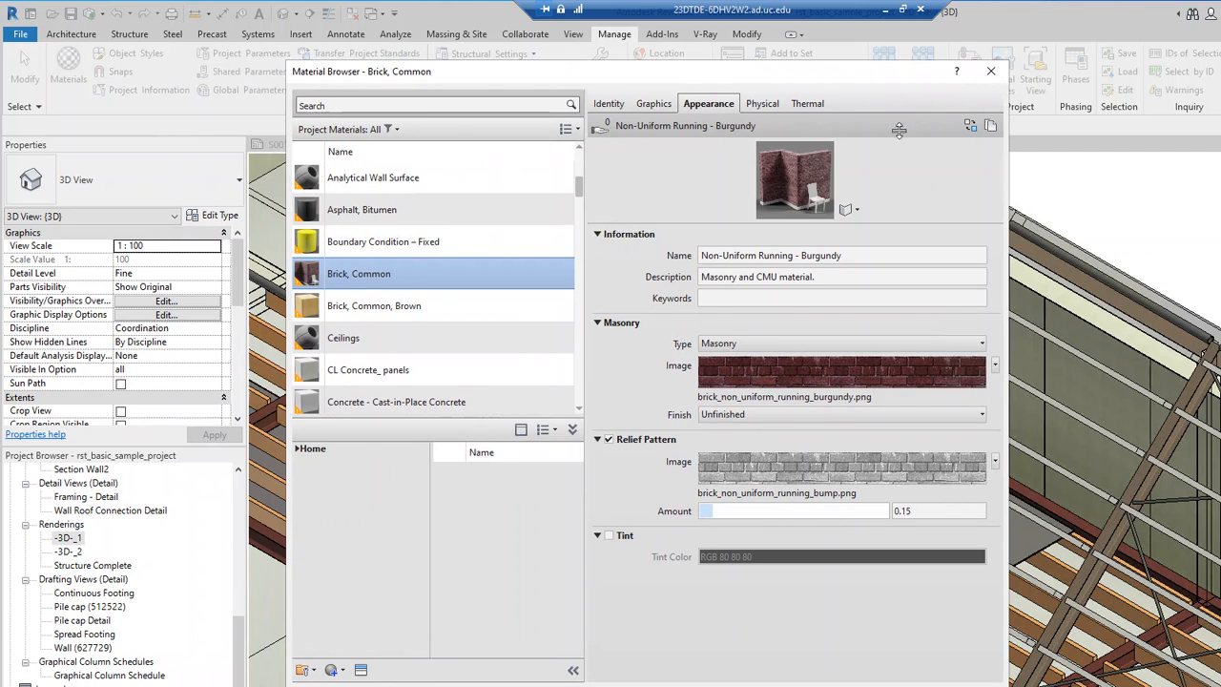
pyautogui.click(991, 74)
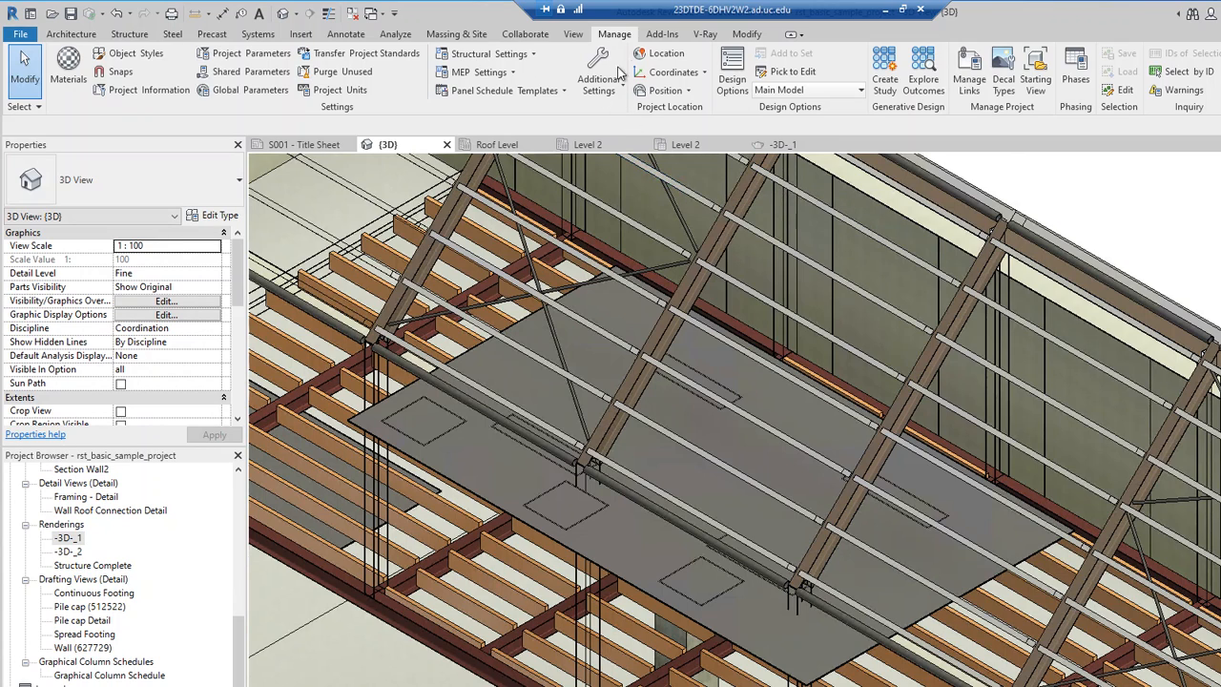
# Start the Paint tool and search the project materials for brick.
pyautogui.click(747, 33)
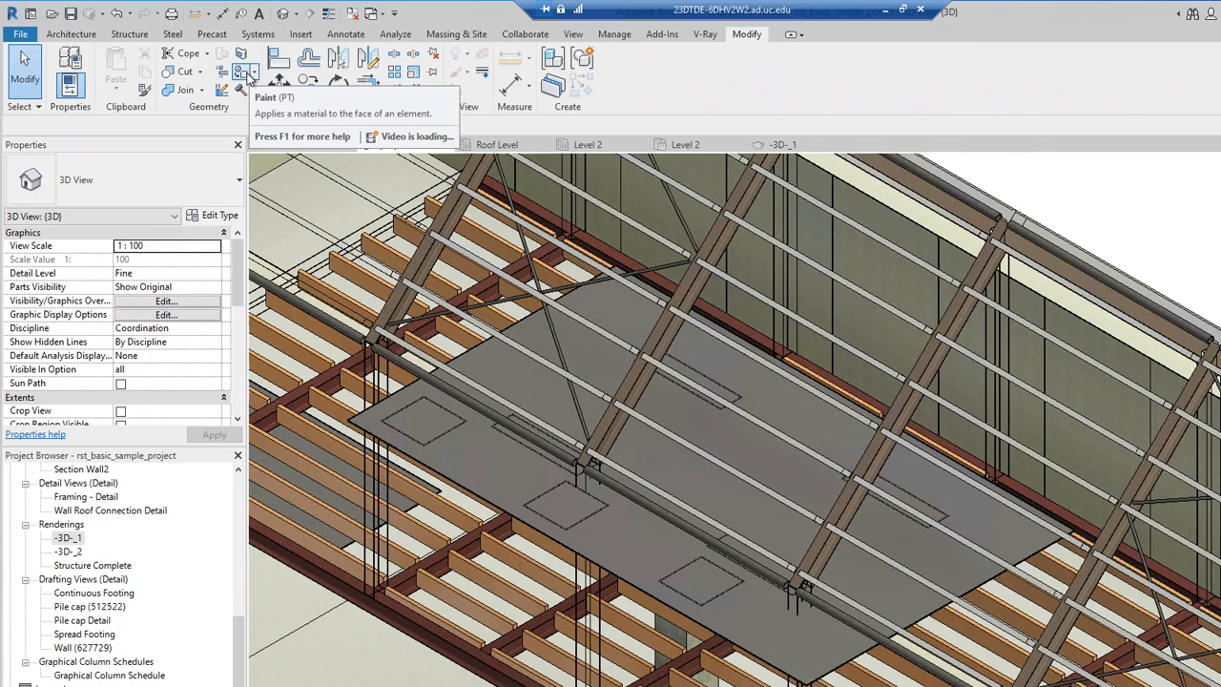
pyautogui.click(244, 73)
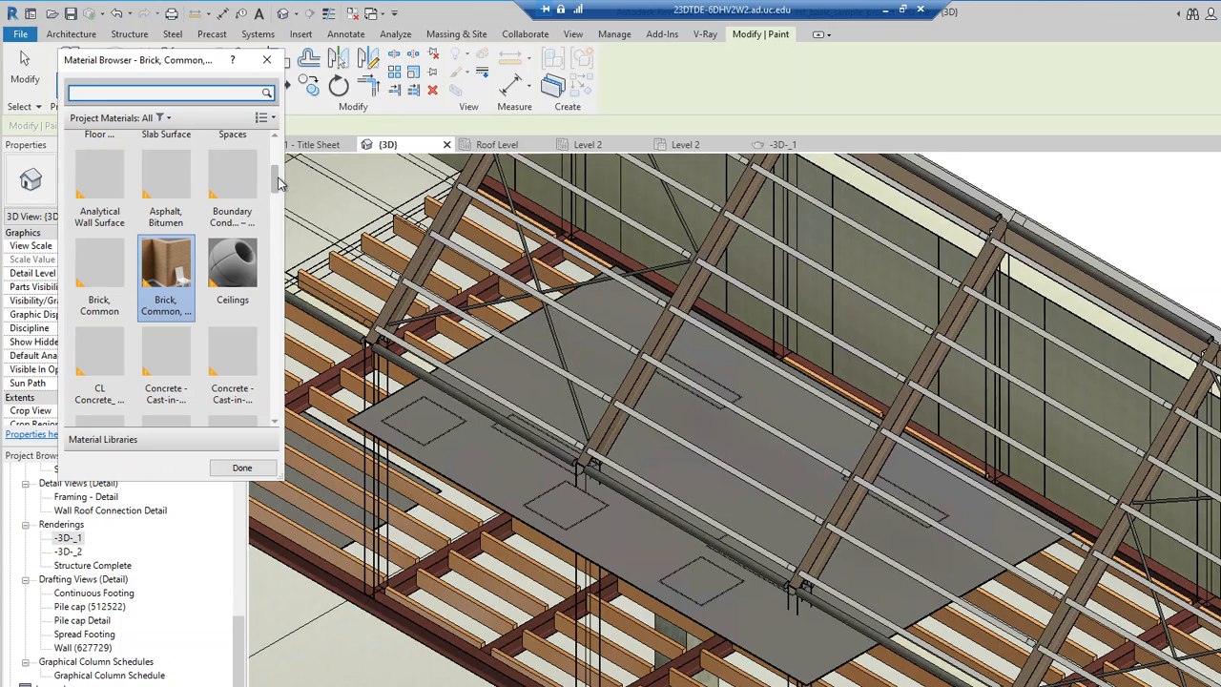
pyautogui.moveTo(277, 177); pyautogui.dragTo(256, 179)
pyautogui.click(72, 93)
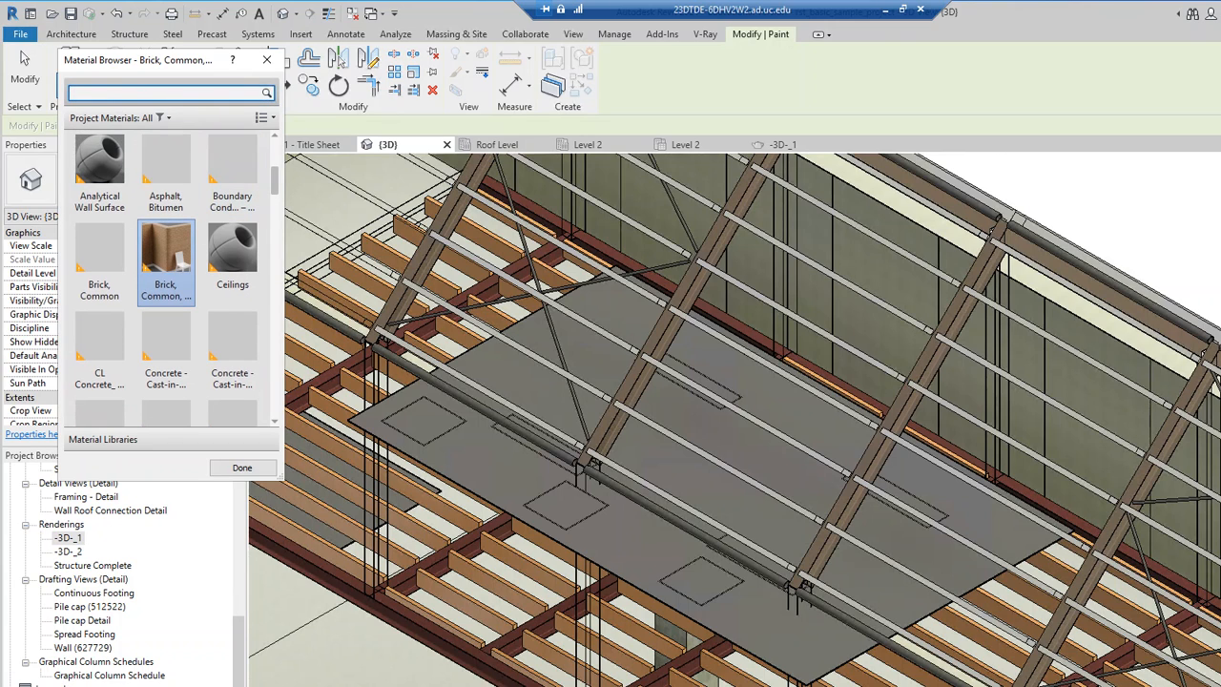
pyautogui.write('BRI')
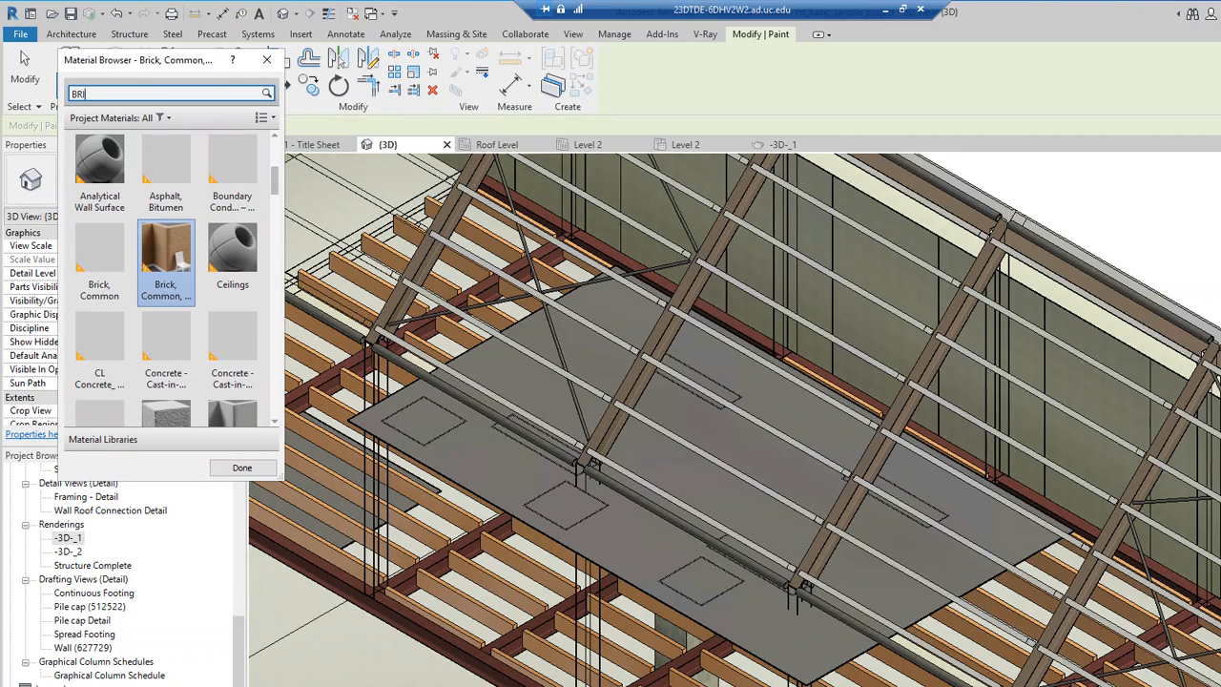
pyautogui.write('CK')
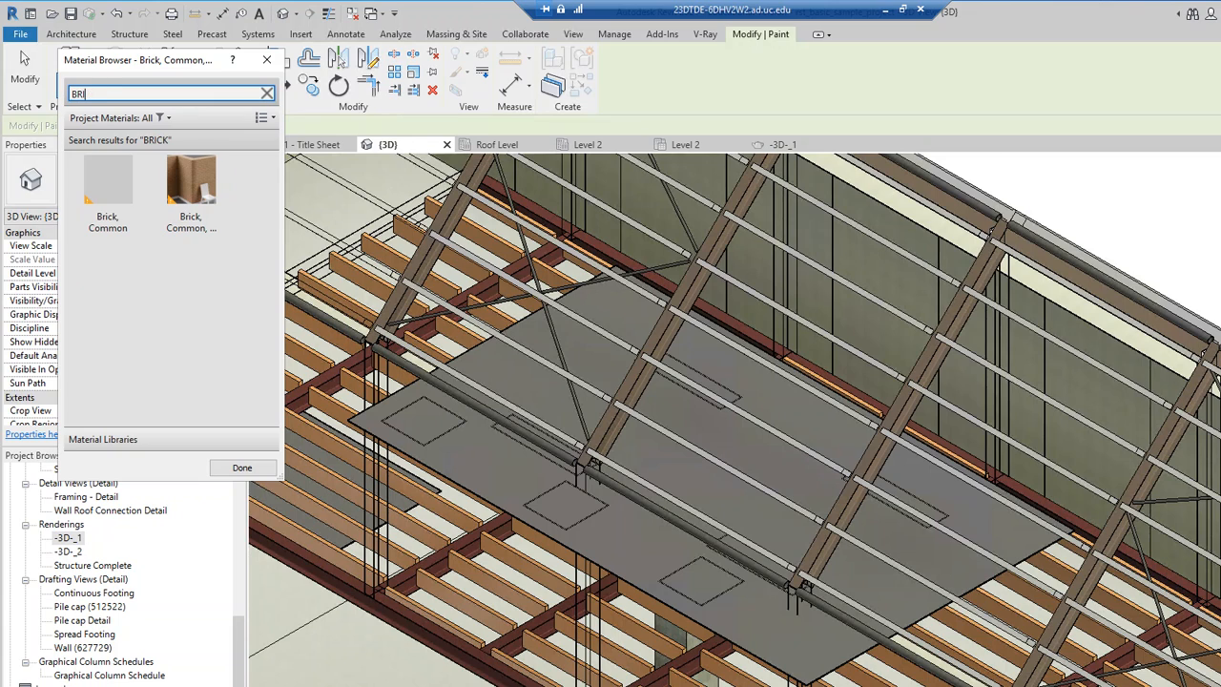
pyautogui.press('BackSpace')
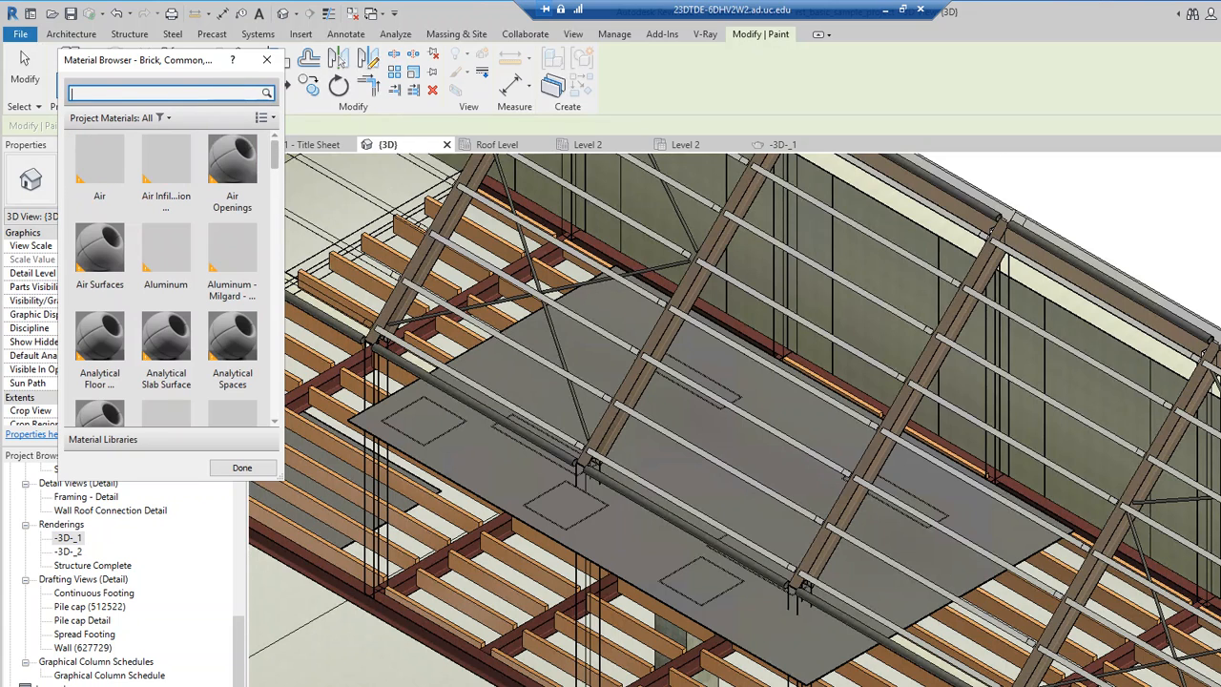
pyautogui.write('brick')
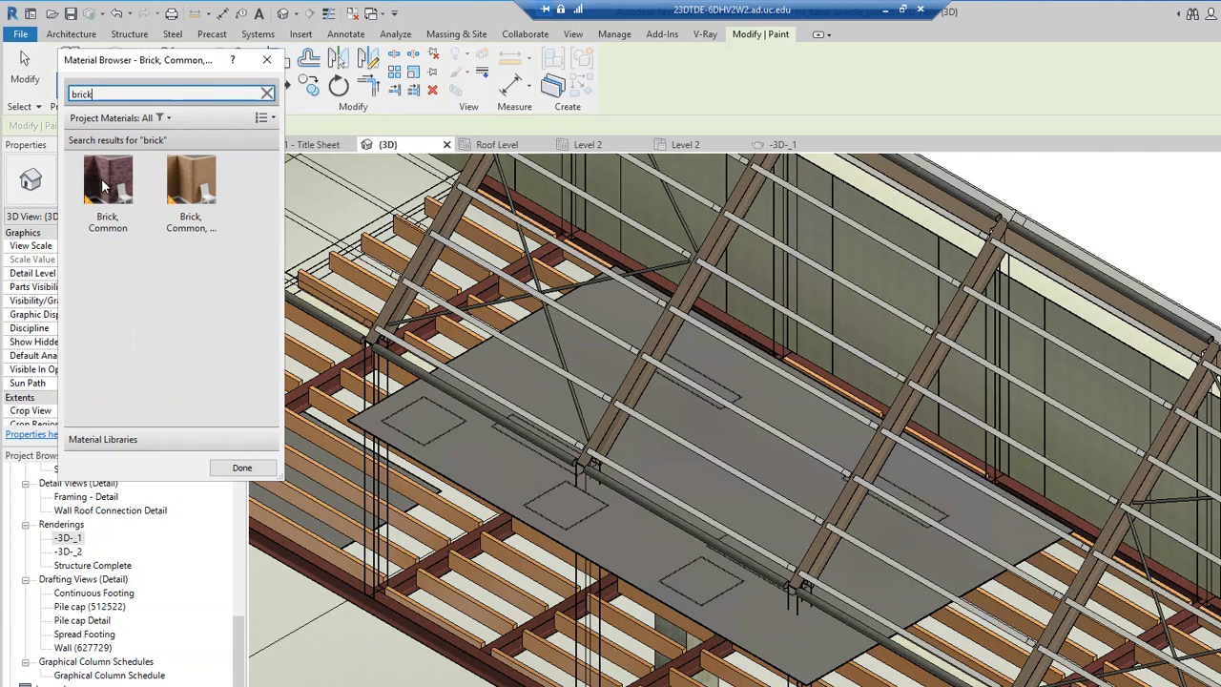
# Paint the back wall face and the large ceiling surface with the Brick, Common material and finish painting.
pyautogui.click(111, 196)
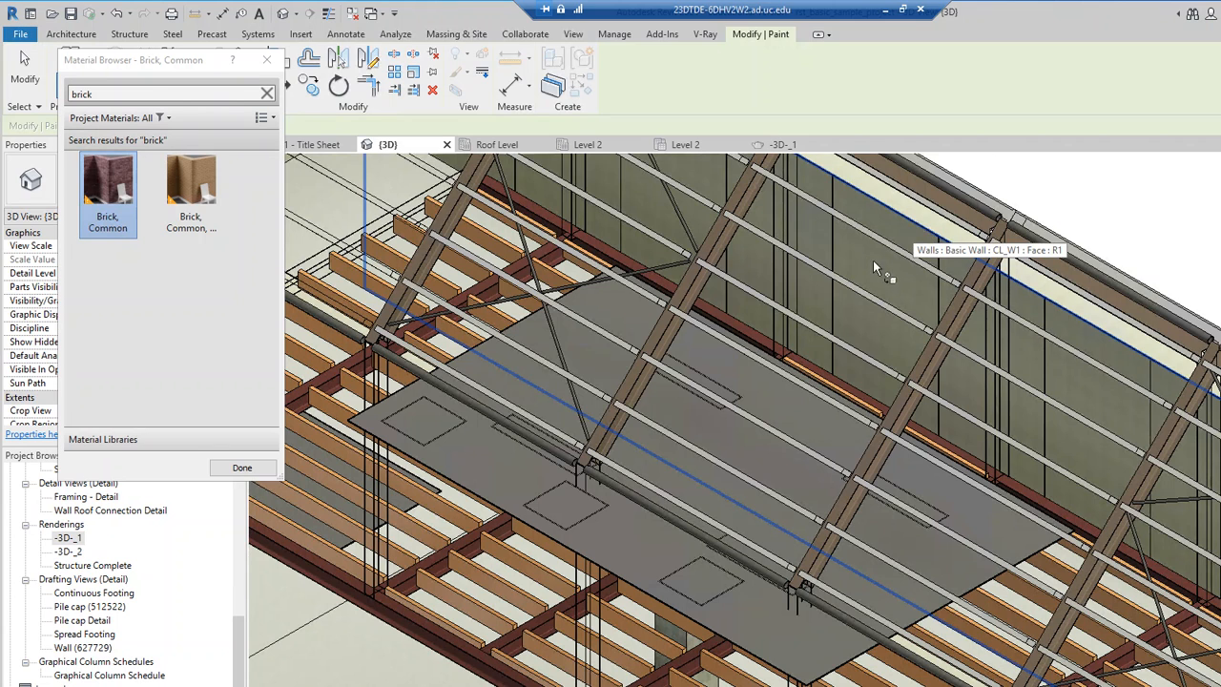
pyautogui.click(910, 222)
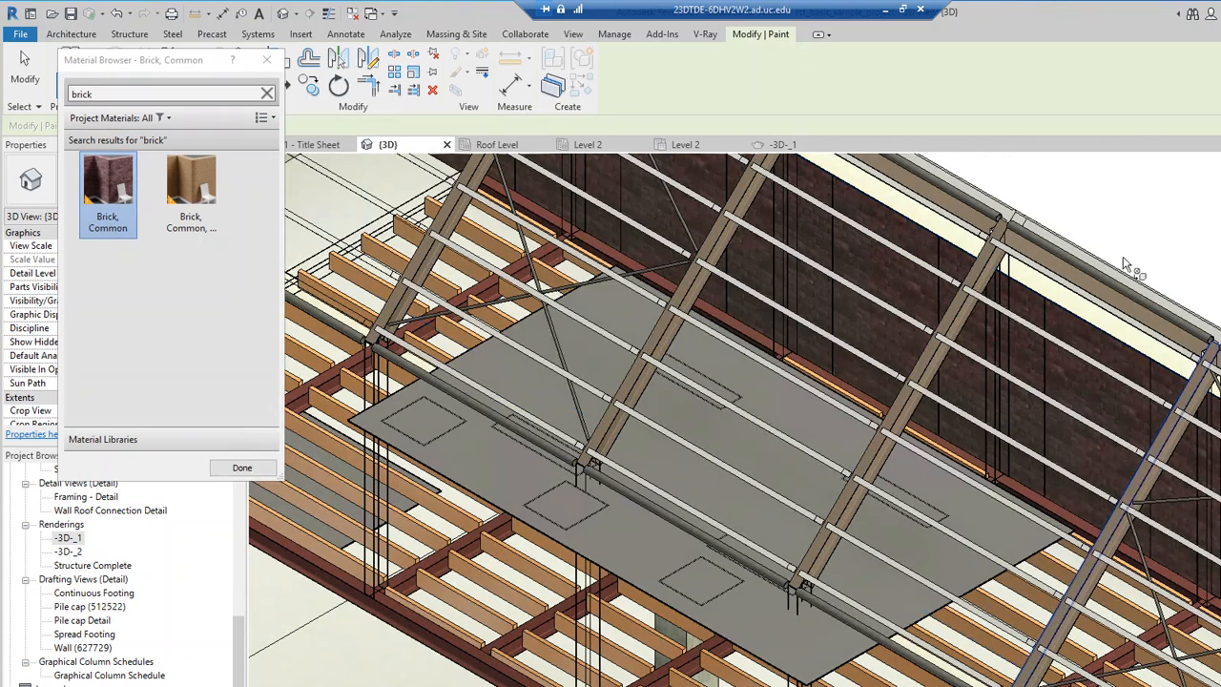
pyautogui.click(561, 543)
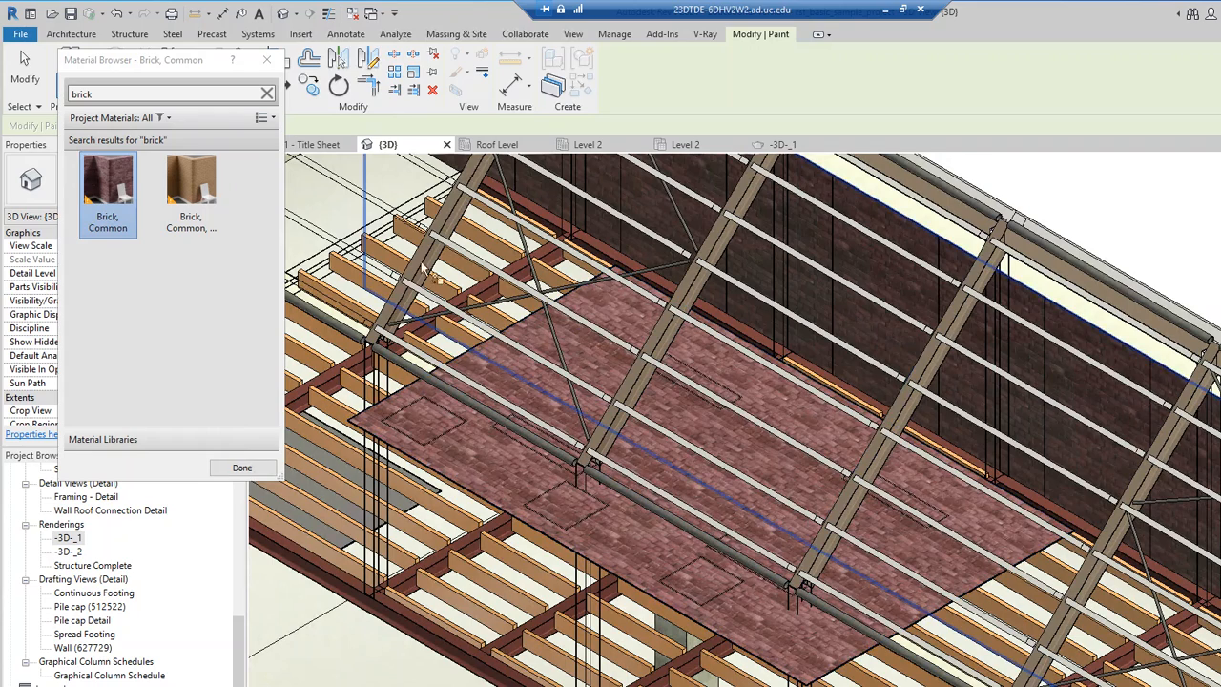
pyautogui.click(250, 472)
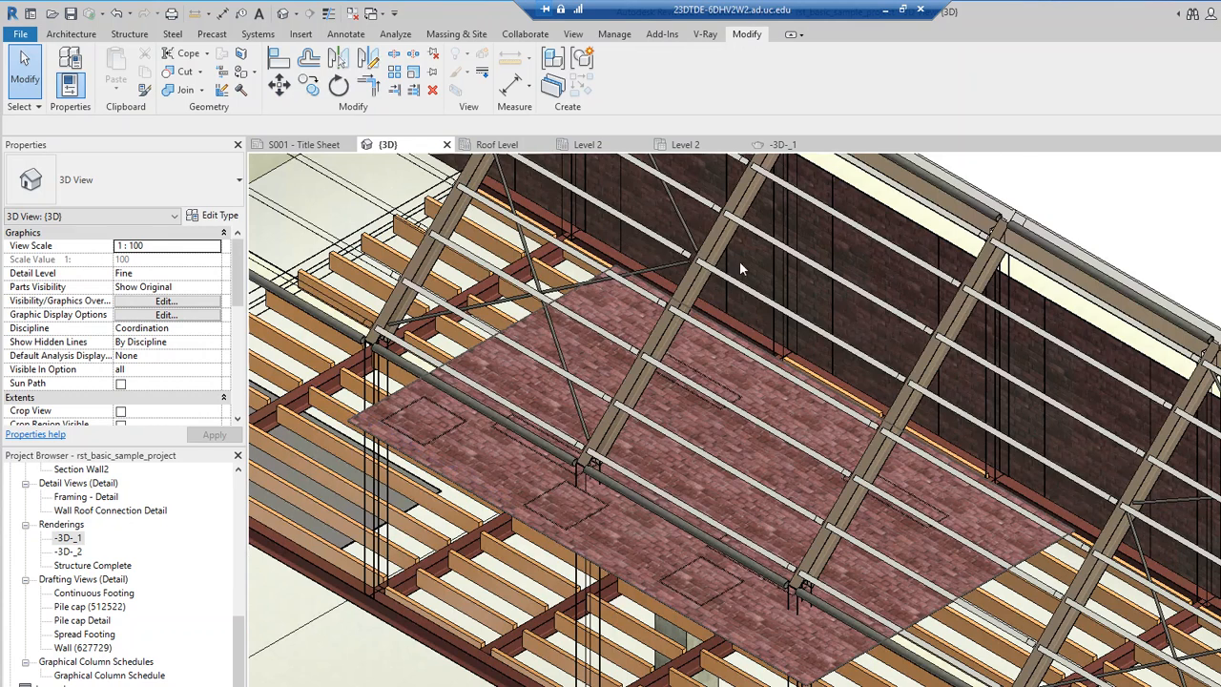
pyautogui.click(130, 35)
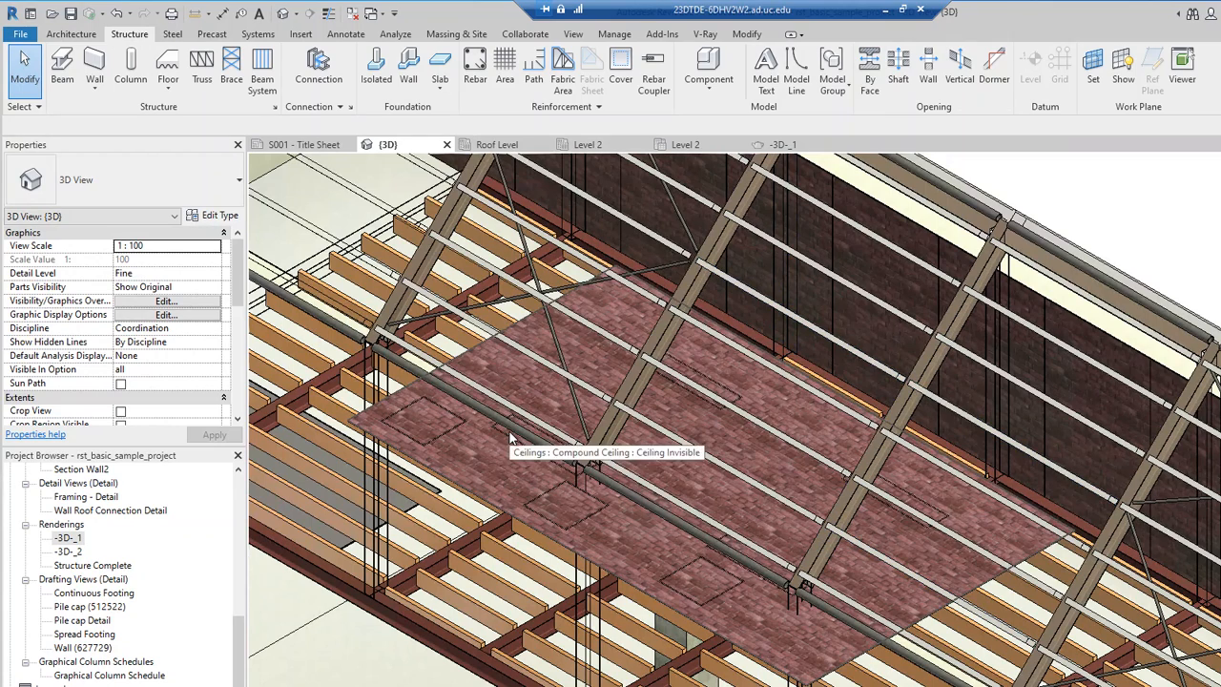
# Render the current 3D view with V-Ray and close the frame buffer after viewing the result.
pyautogui.click(494, 158)
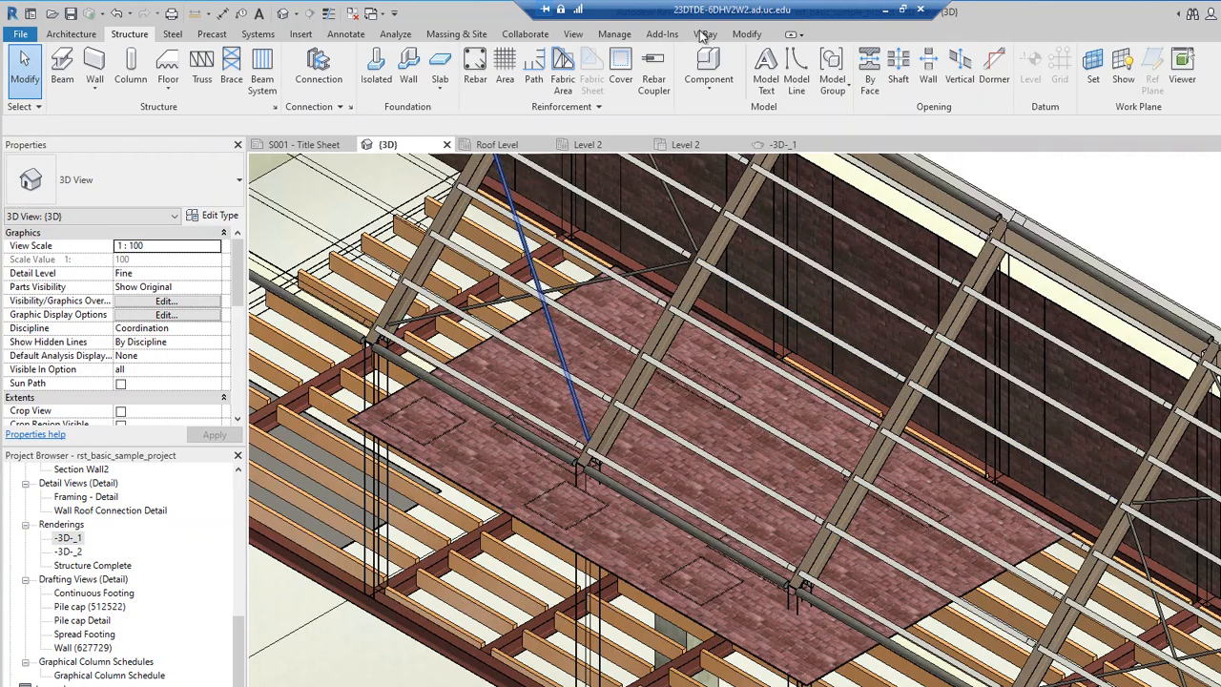
pyautogui.click(704, 34)
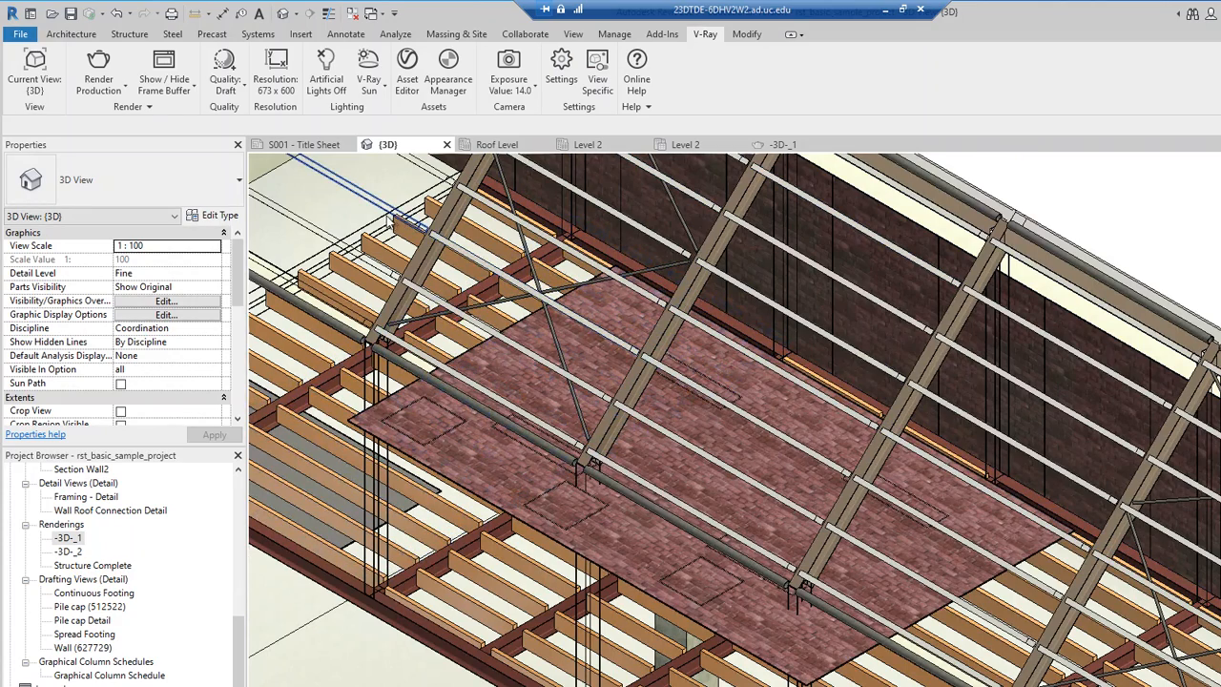
pyautogui.click(96, 67)
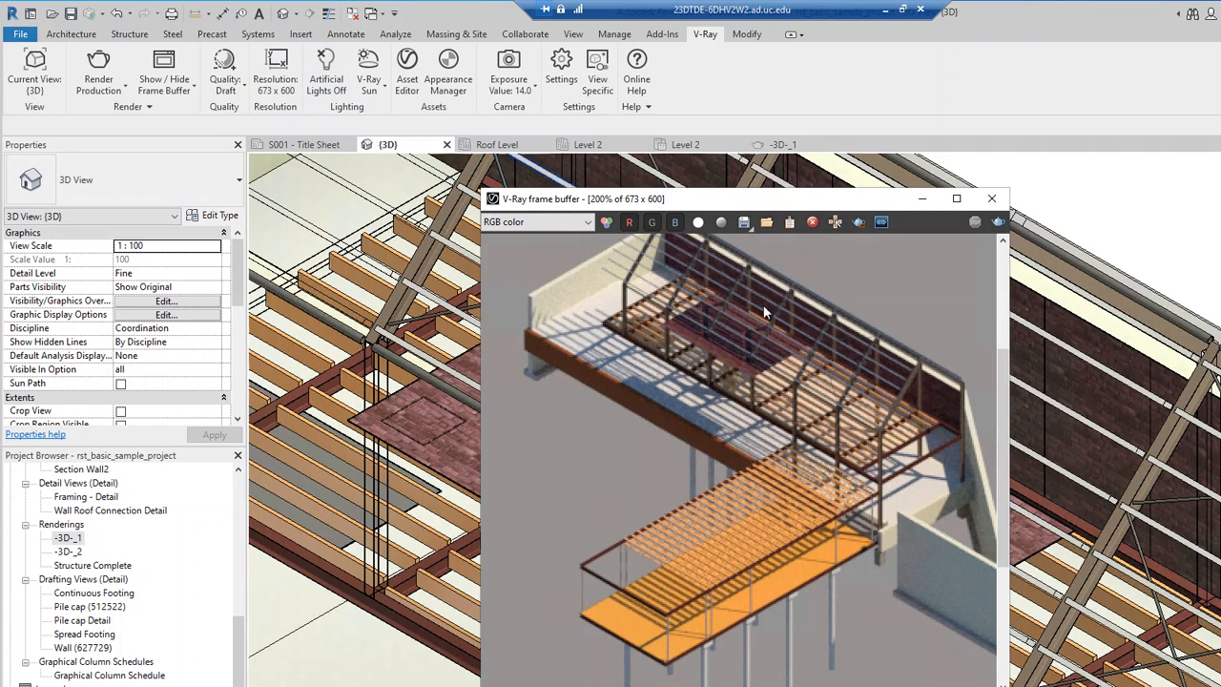
pyautogui.click(992, 200)
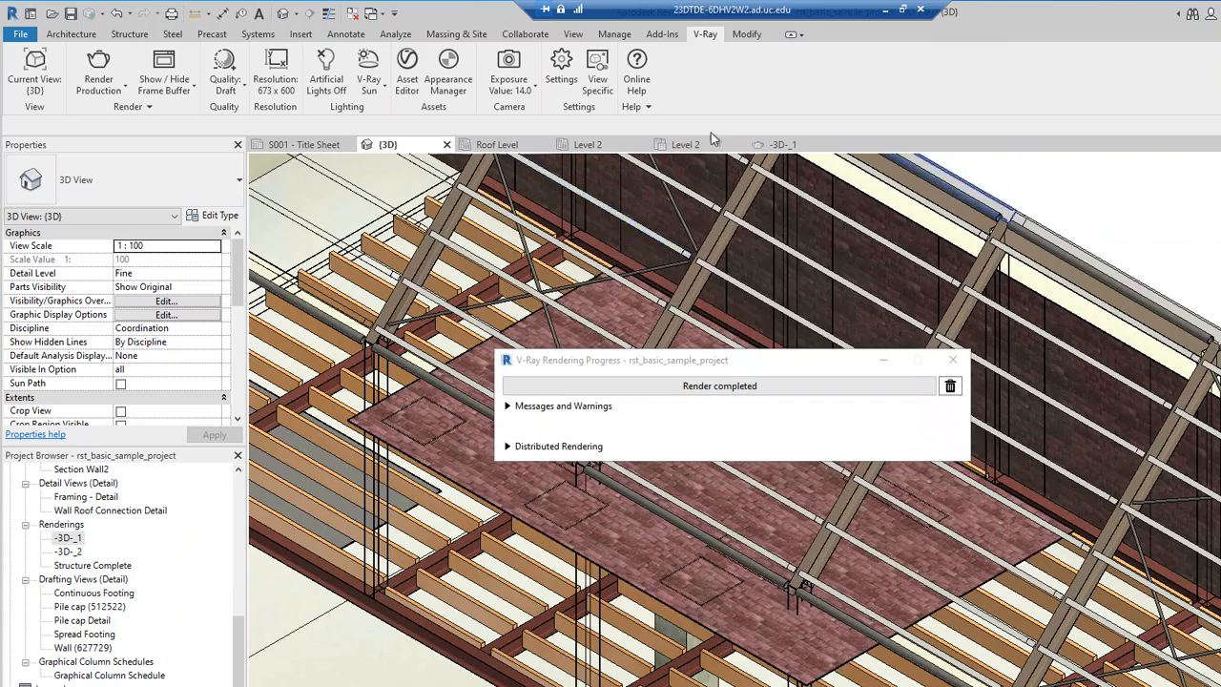
# Open the V-Ray Asset Editor with its material library and settings panes expanded, and highlight Bricks_Concrete_F02_2m in the library.
pyautogui.click(408, 84)
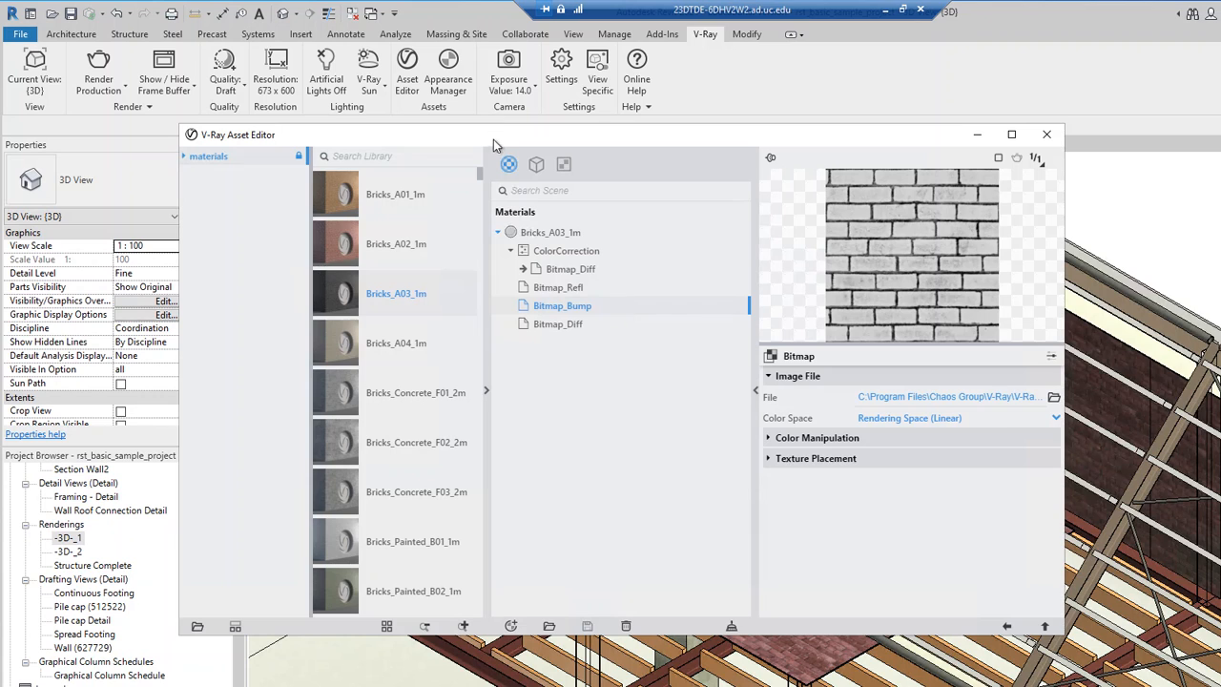
pyautogui.click(487, 390)
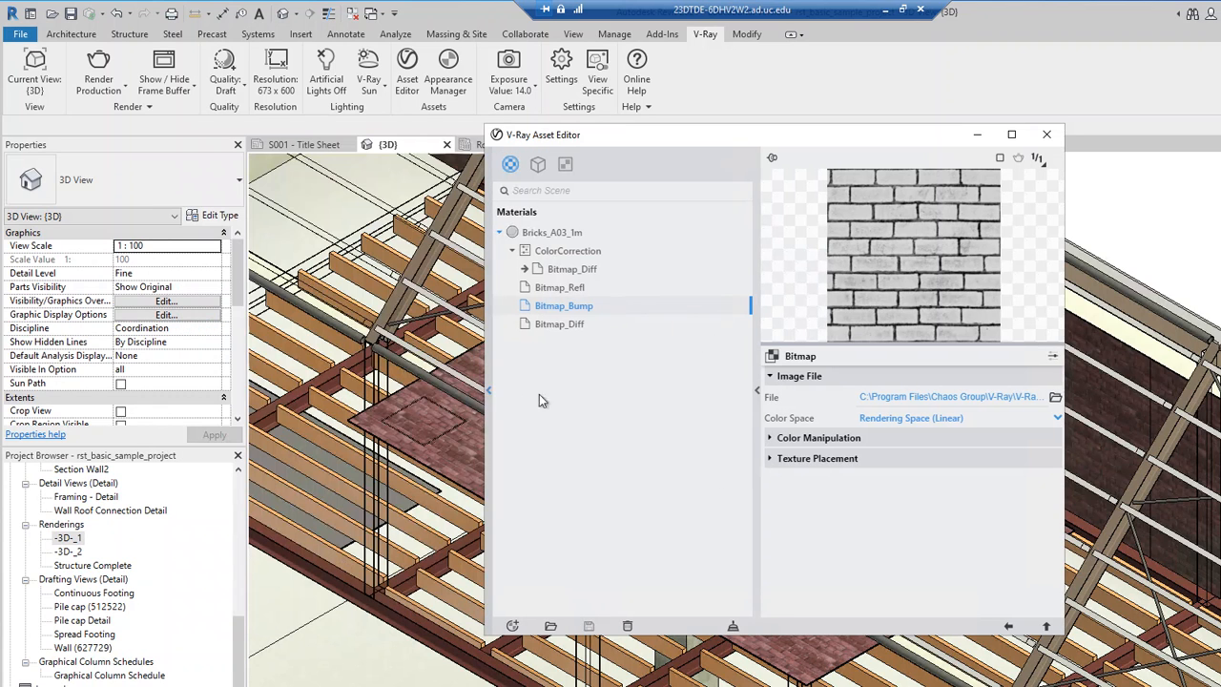
pyautogui.click(758, 391)
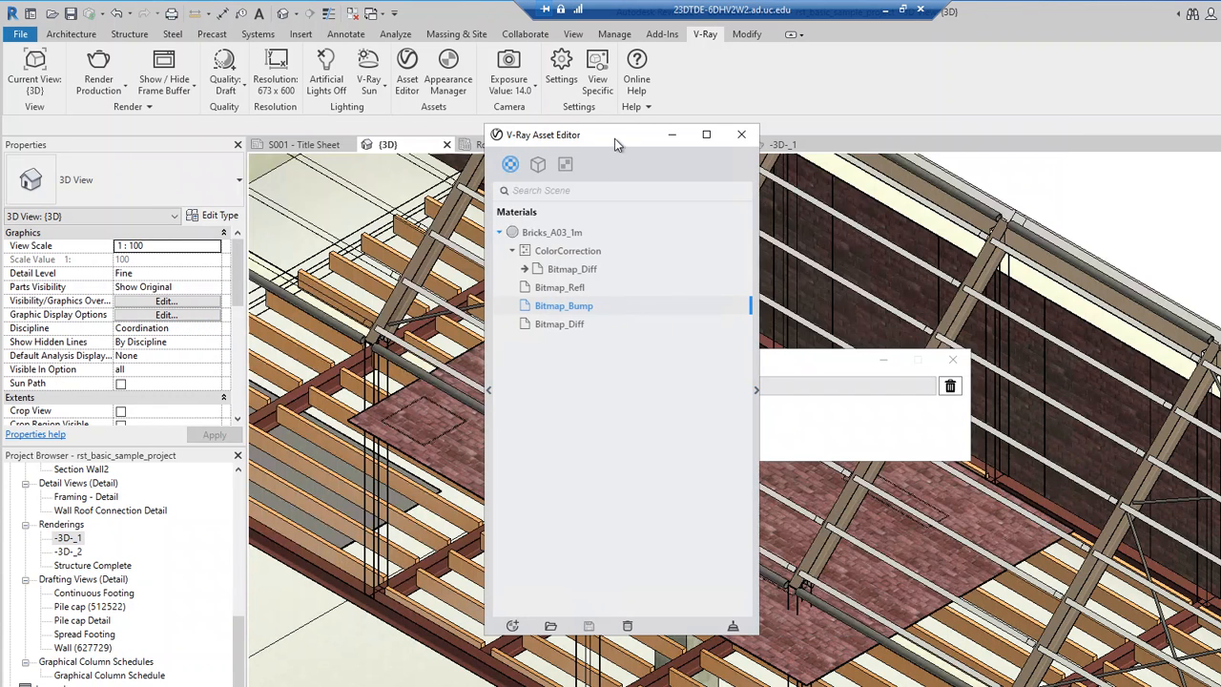
pyautogui.click(487, 388)
pyautogui.click(757, 388)
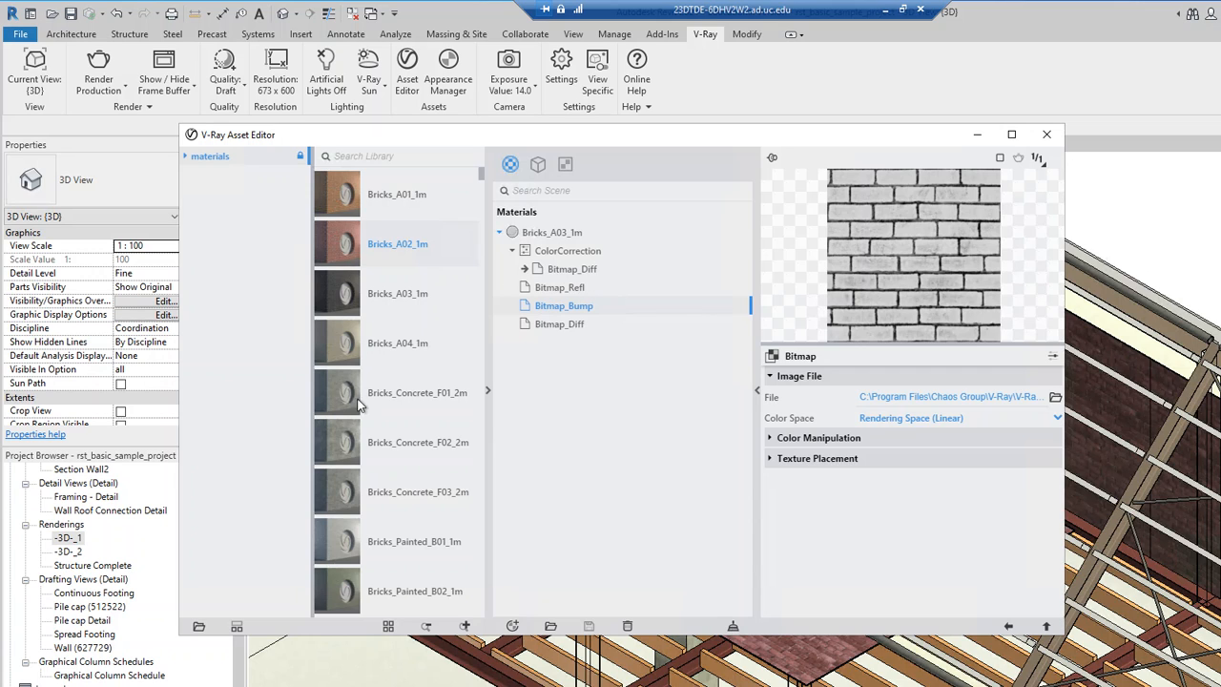
pyautogui.click(352, 454)
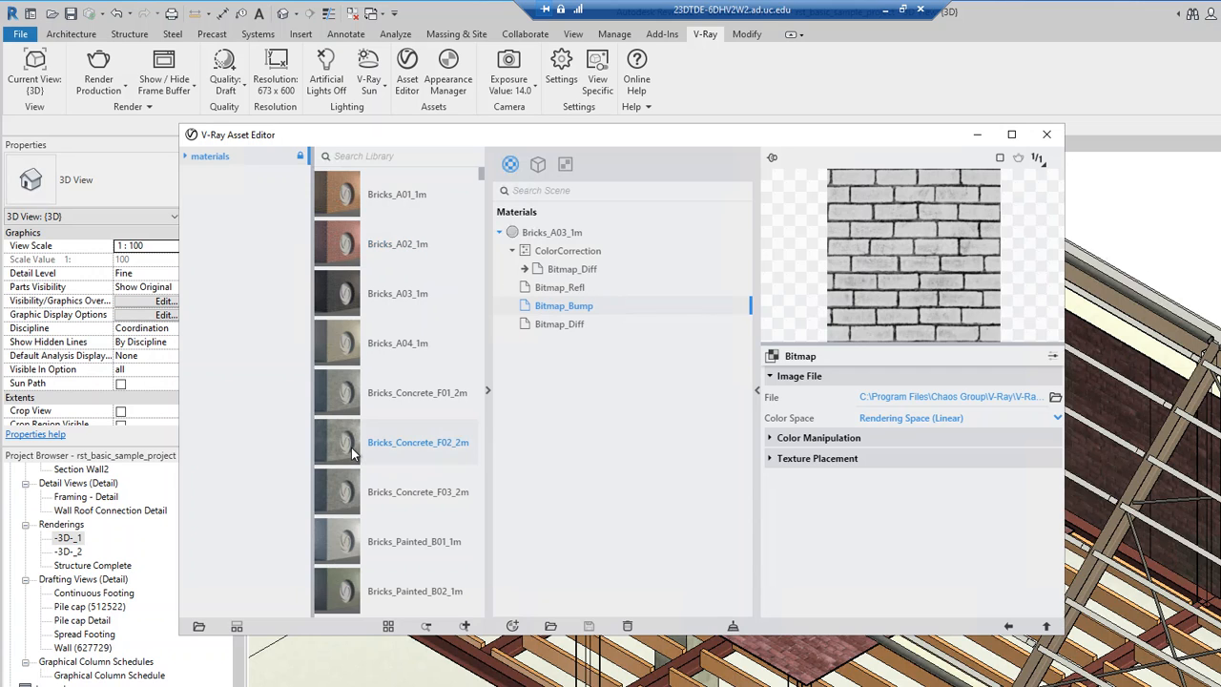
pyautogui.click(488, 394)
pyautogui.click(488, 394)
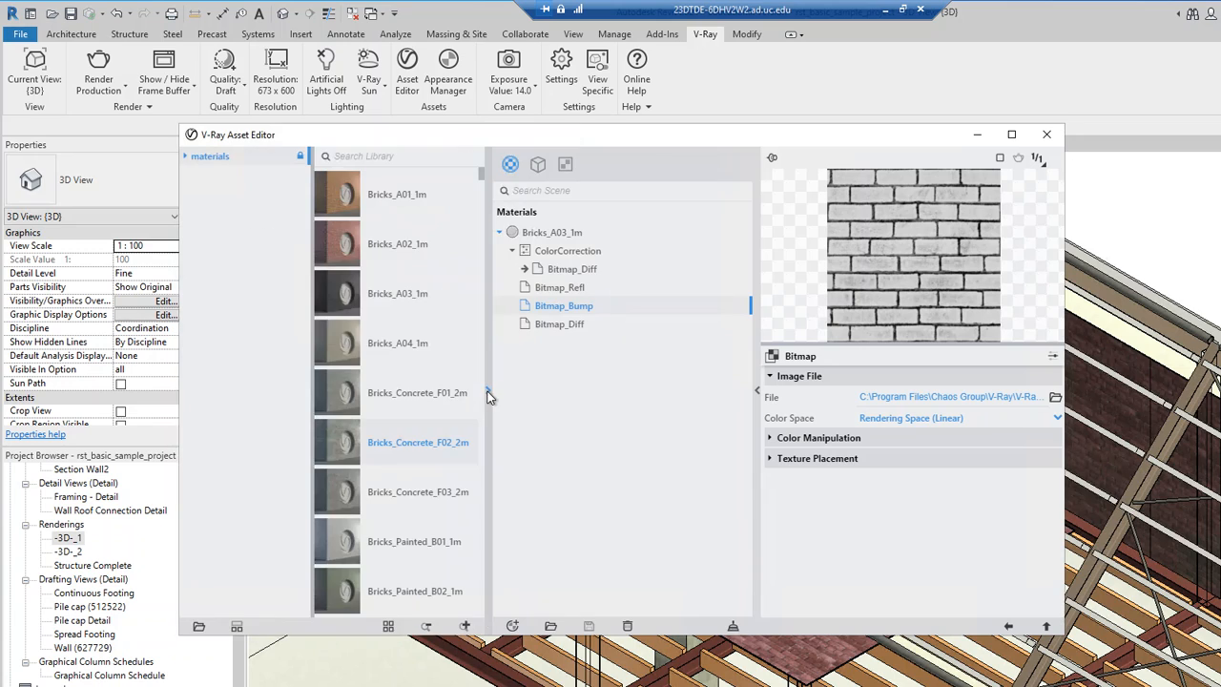
# Inspect the reflection bitmap, color correction and diffuse bitmap of the Bricks_A03_1m scene material.
pyautogui.click(597, 287)
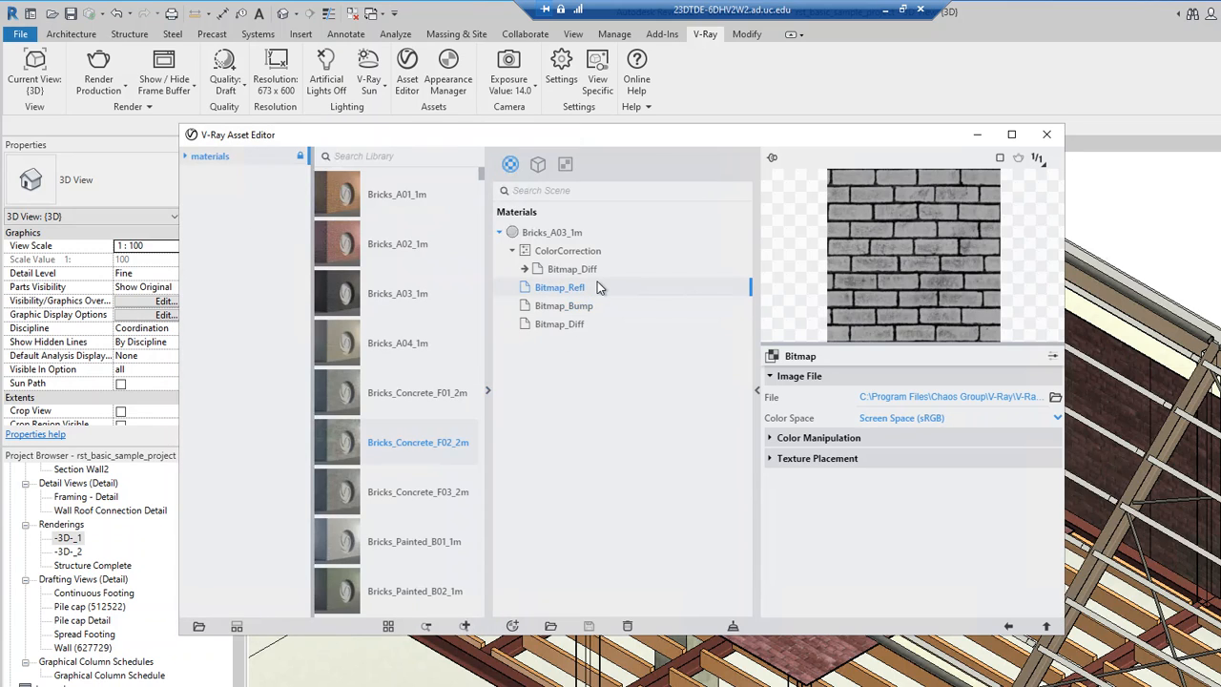
pyautogui.click(596, 252)
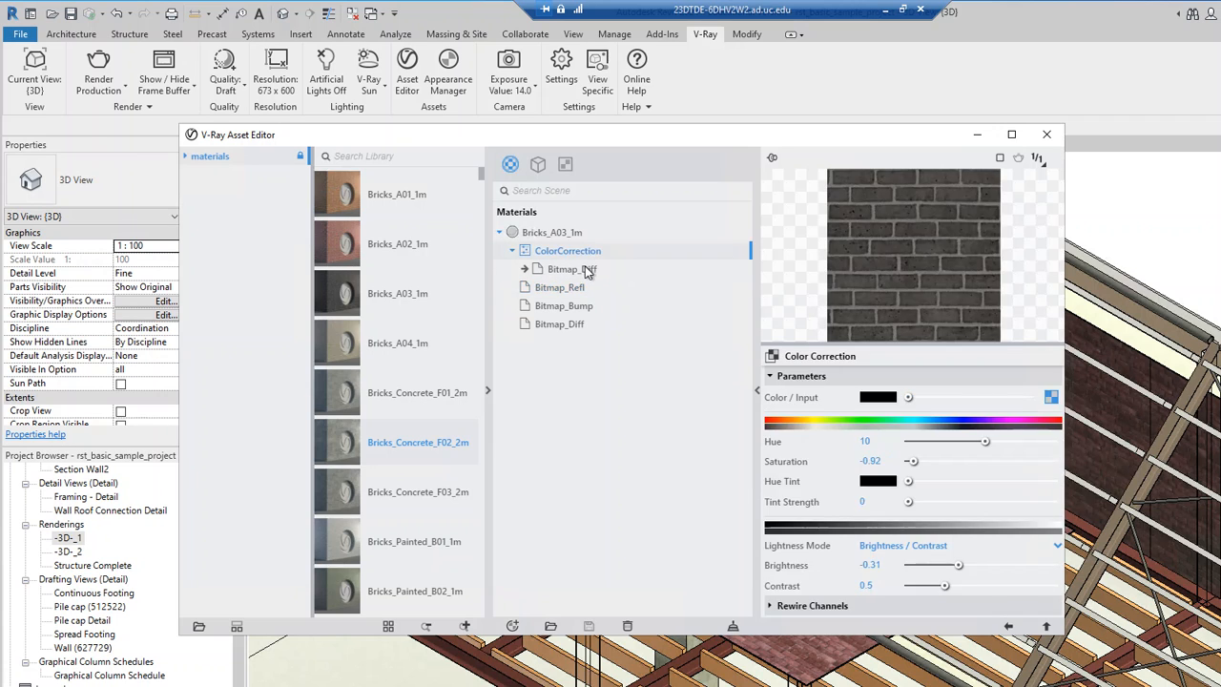
pyautogui.click(586, 271)
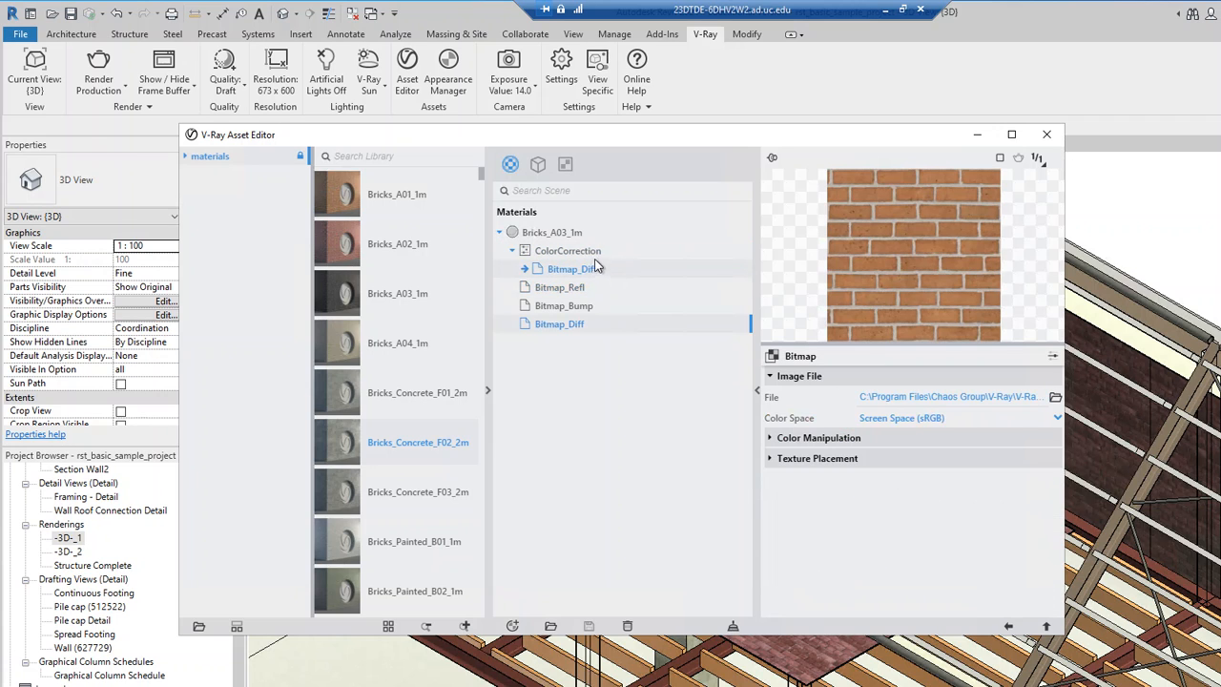
pyautogui.click(594, 253)
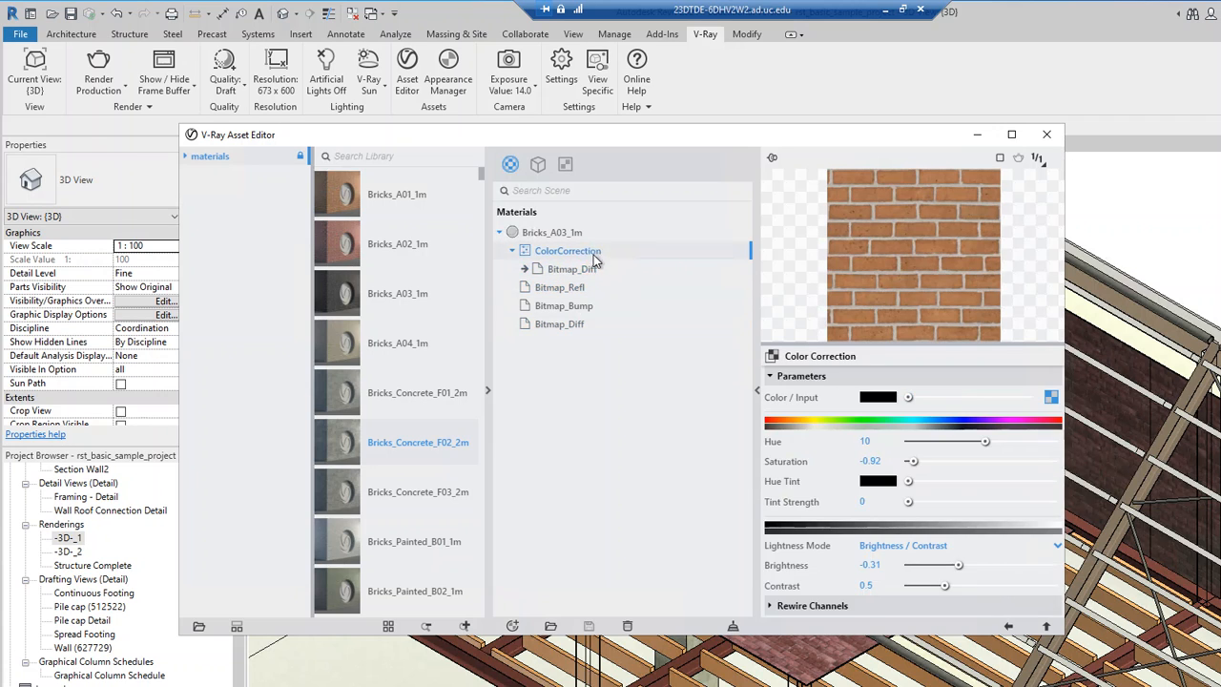
pyautogui.click(576, 292)
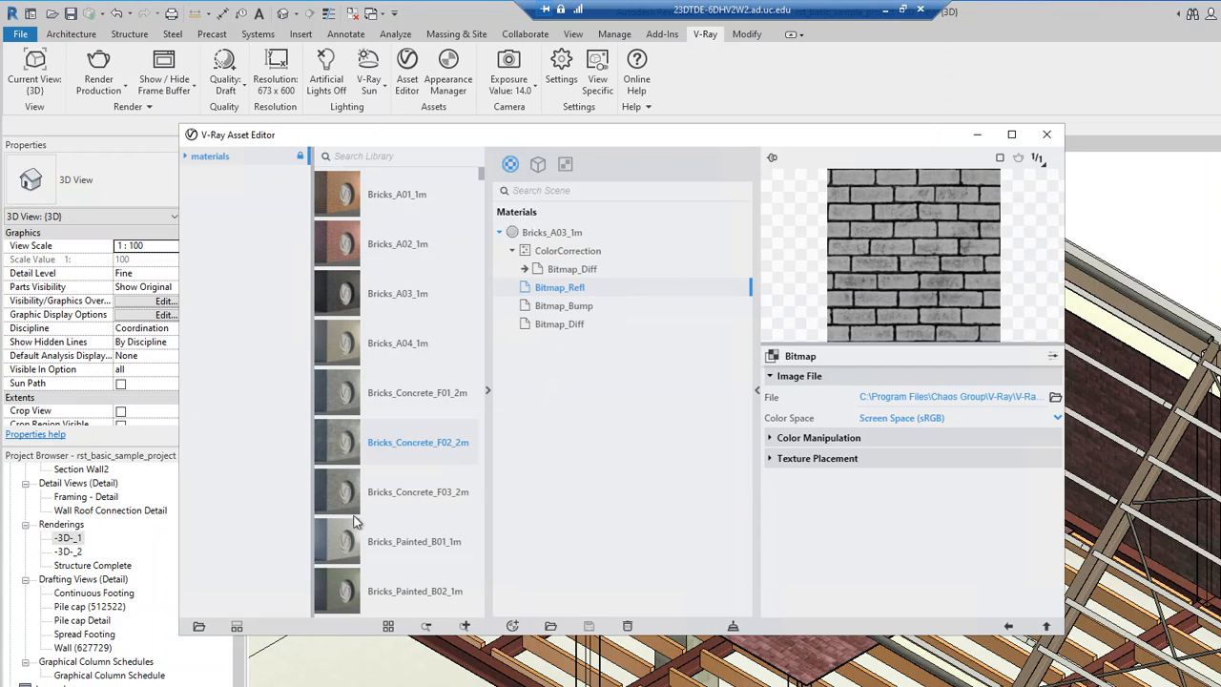
# Add the library material Bricks_Concrete_F03_2m to the scene and expand its list of maps.
pyautogui.rightClick(432, 504)
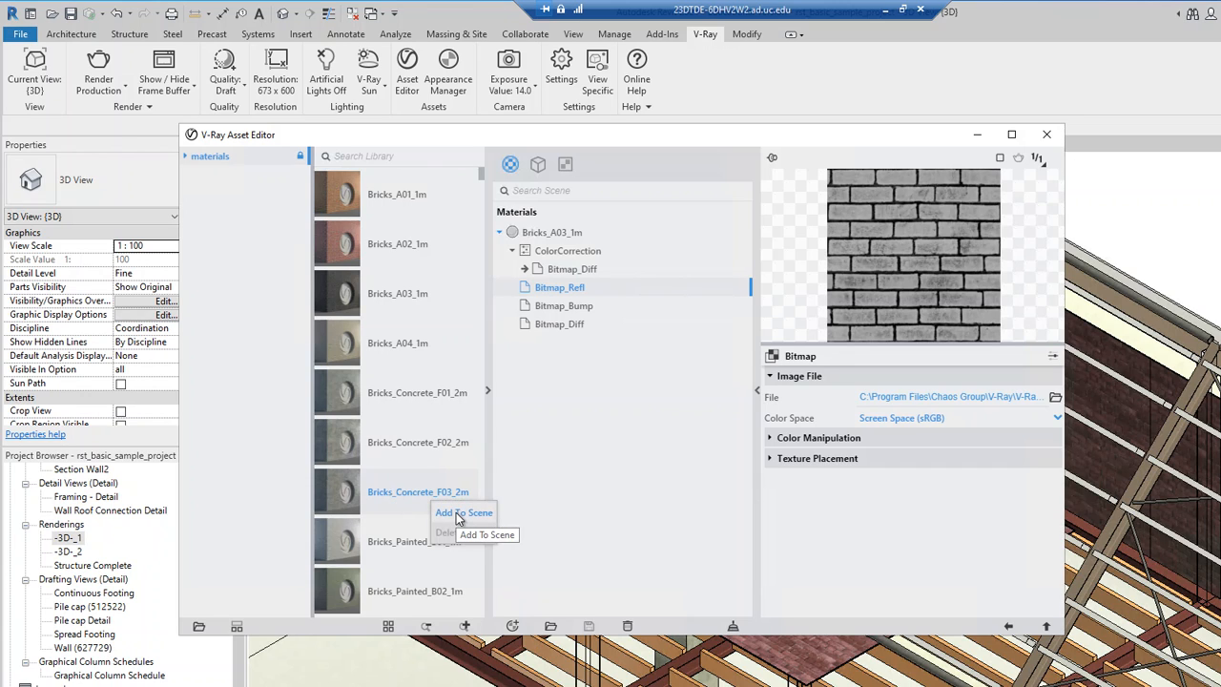
pyautogui.click(461, 513)
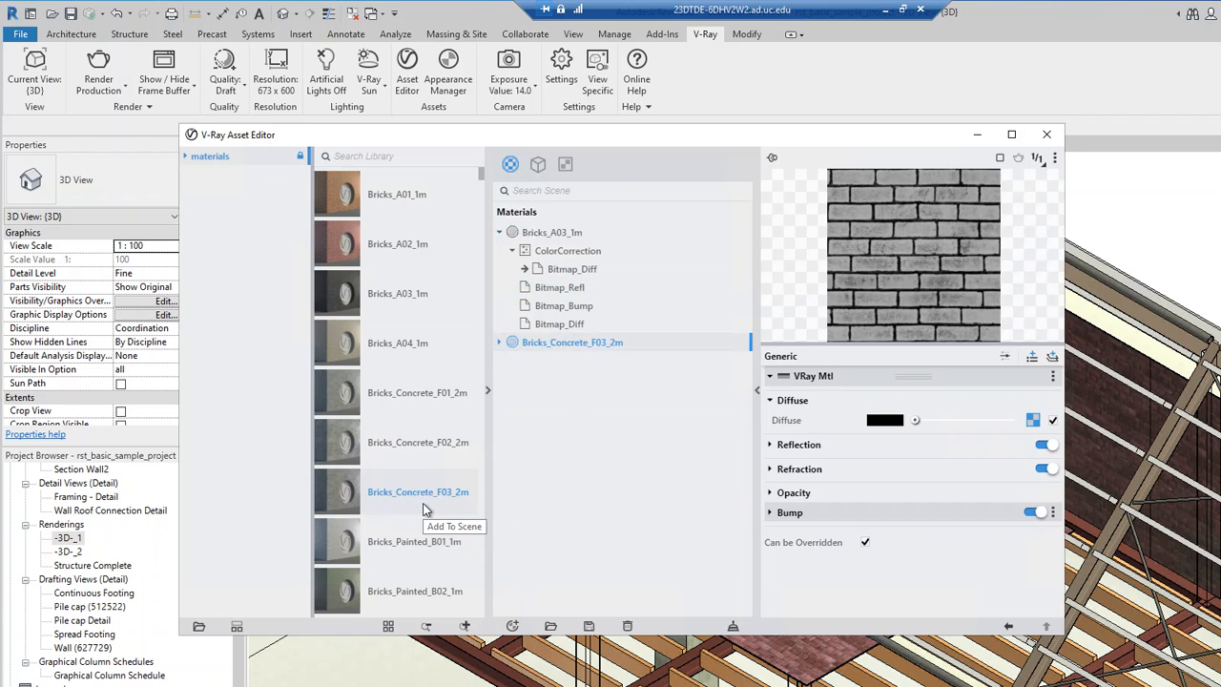
pyautogui.click(499, 342)
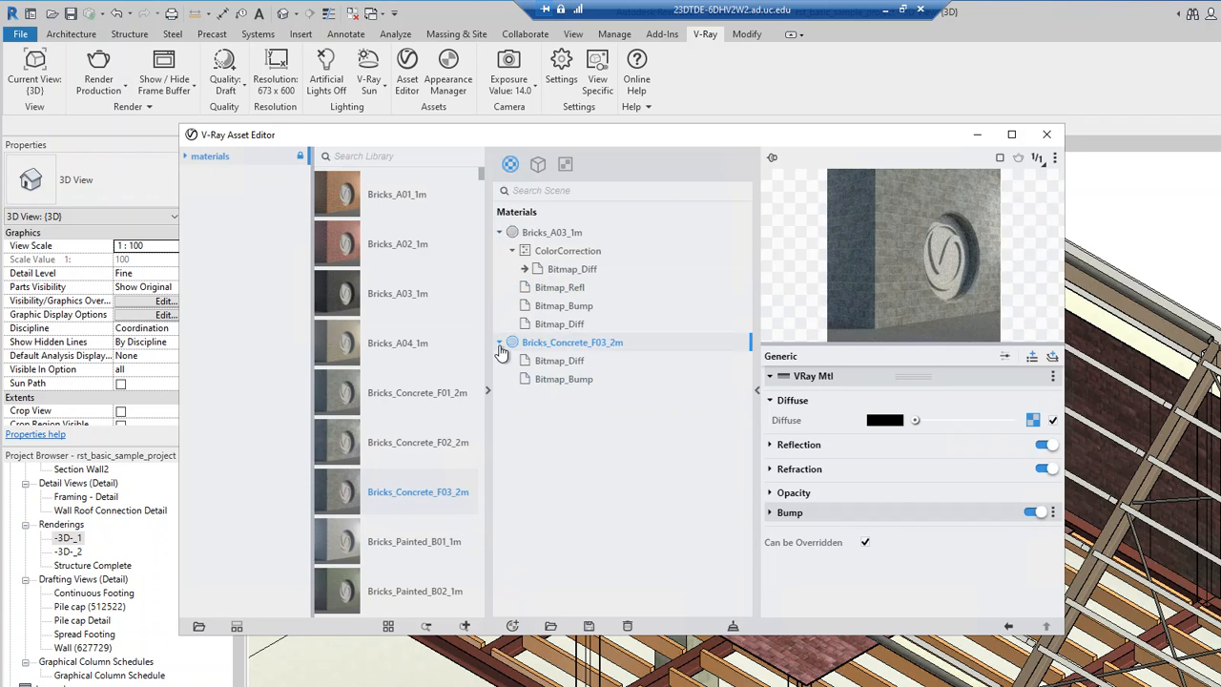
# Inspect the bump and diffuse bitmaps of Bricks_Concrete_F03_2m and the diffuse image's file path, and close the asset editor.
pyautogui.click(554, 362)
pyautogui.doubleClick(563, 379)
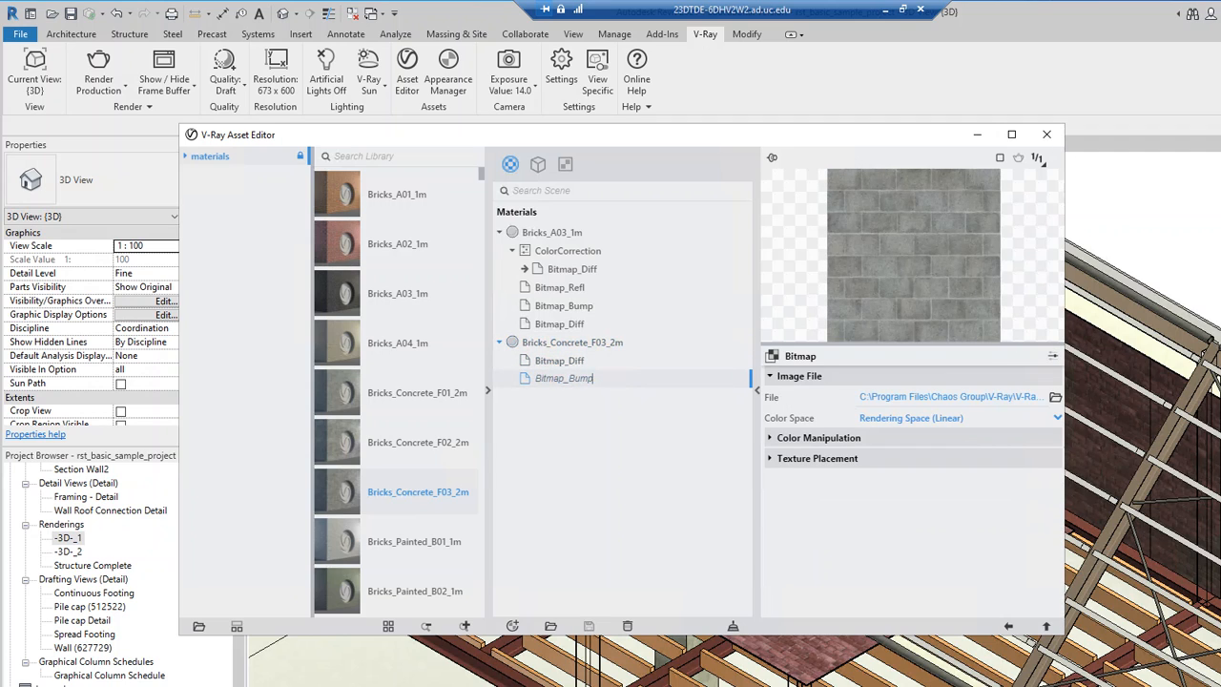
pyautogui.click(582, 364)
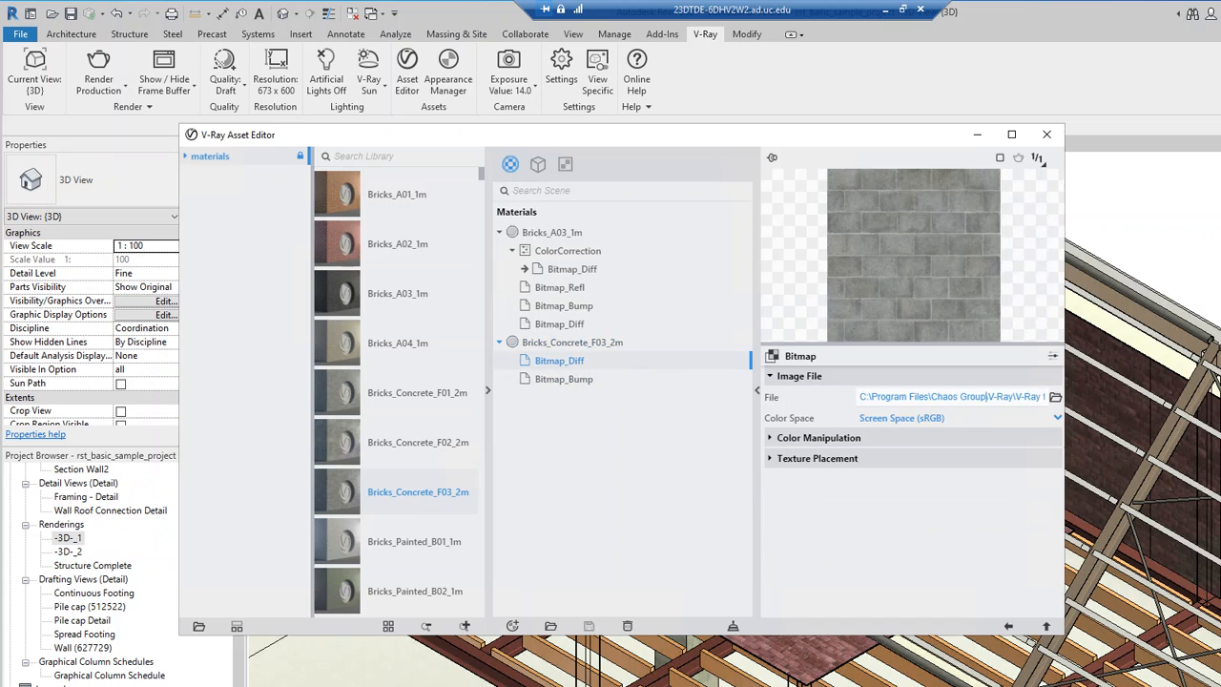
pyautogui.click(1040, 398)
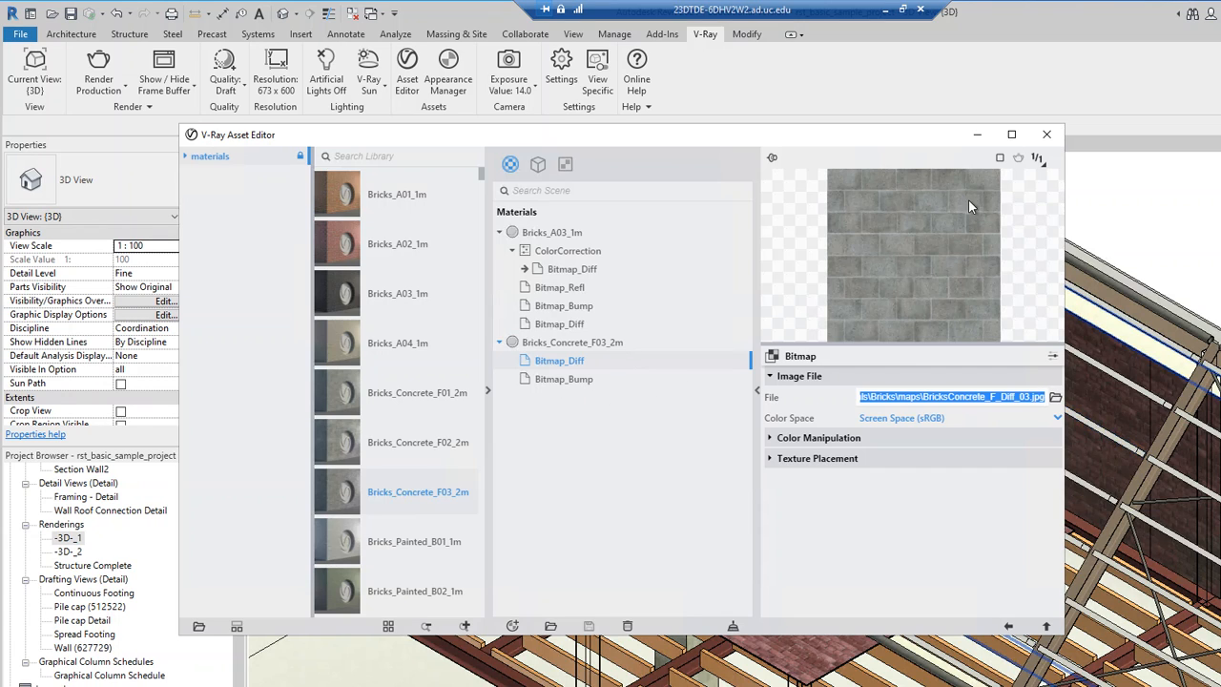
pyautogui.click(1047, 134)
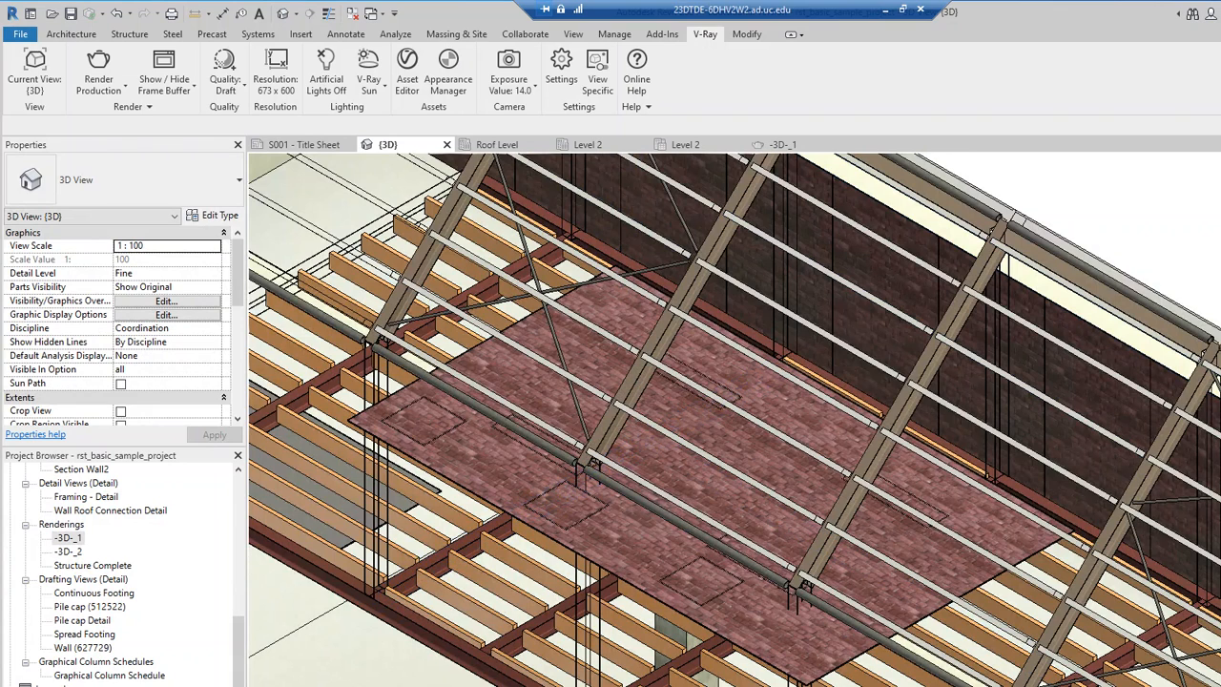
# Open the appearance of Brick, Common, Brown in the project materials and show its masonry image in an enlarged texture editor.
pyautogui.click(614, 35)
pyautogui.click(68, 67)
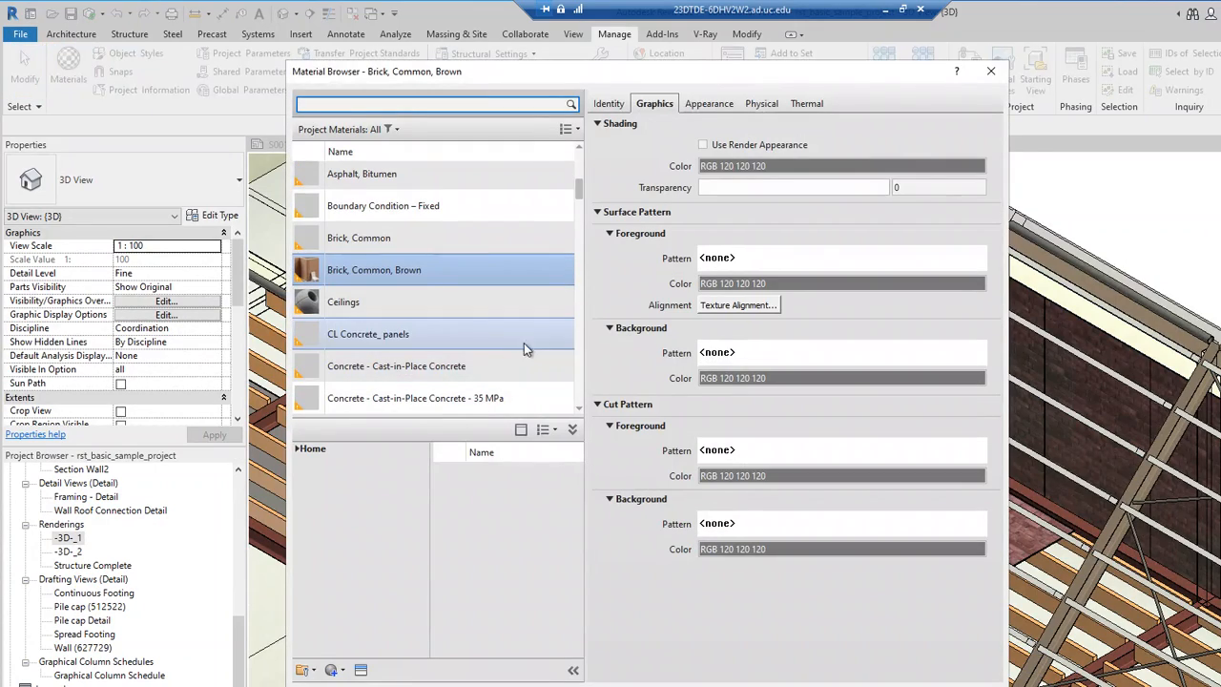
pyautogui.click(709, 103)
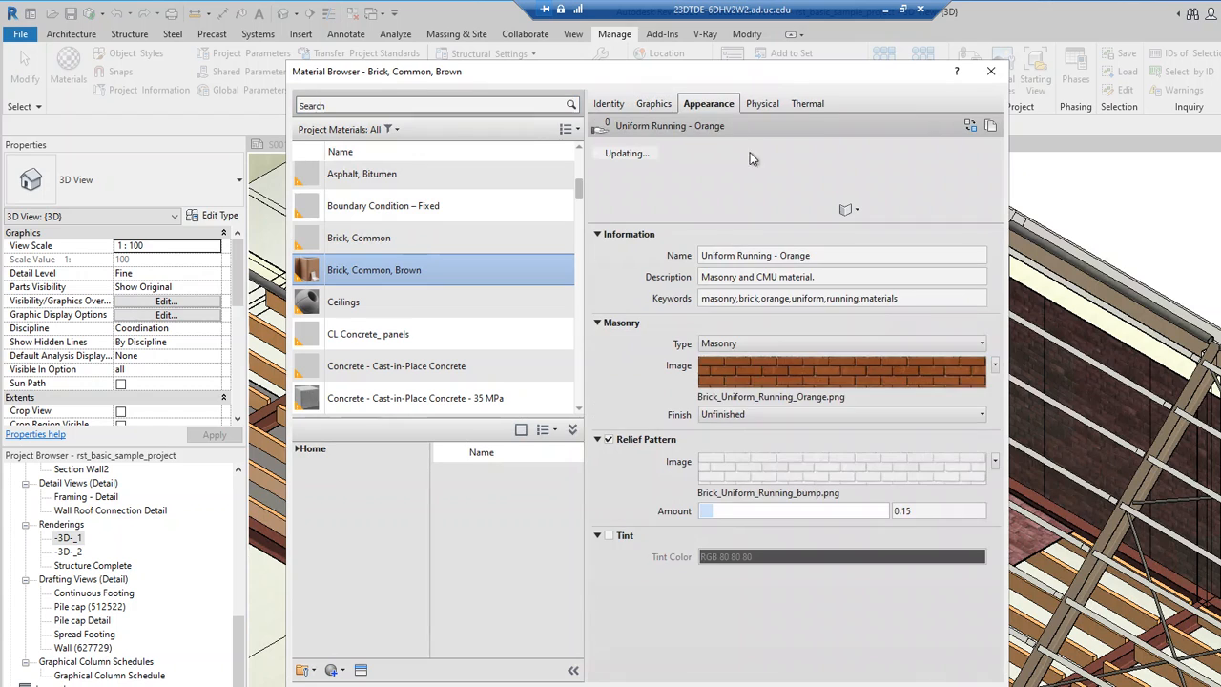
pyautogui.click(765, 370)
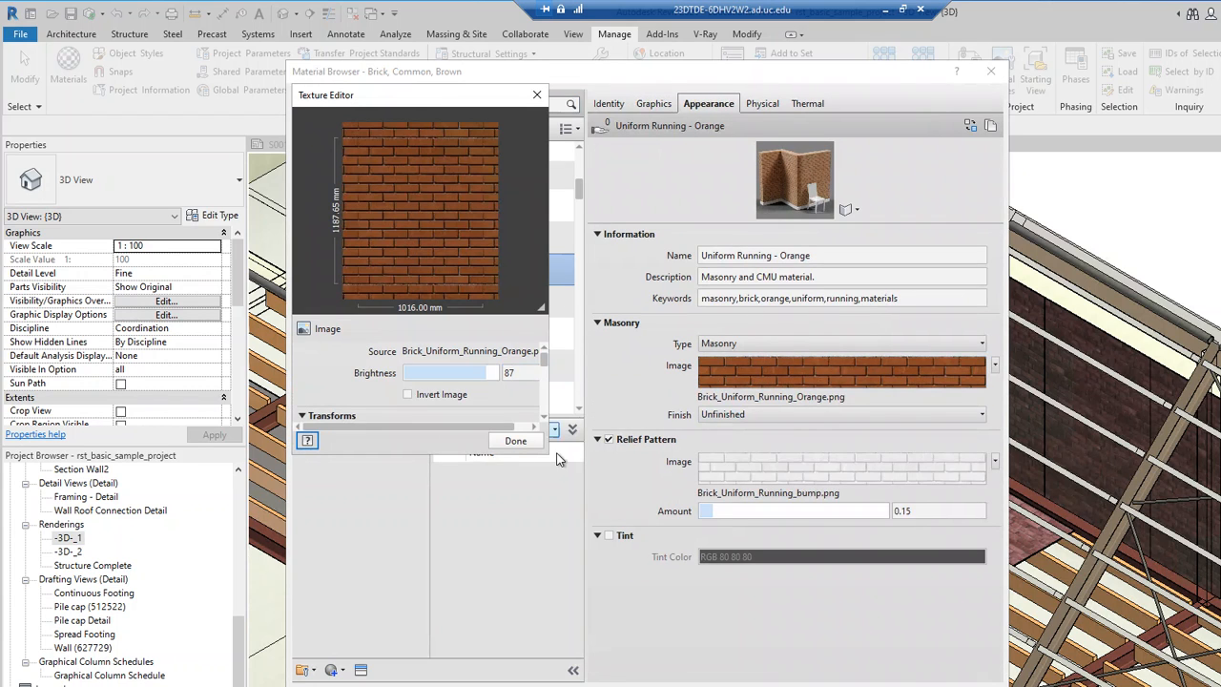
pyautogui.moveTo(551, 455); pyautogui.dragTo(687, 672)
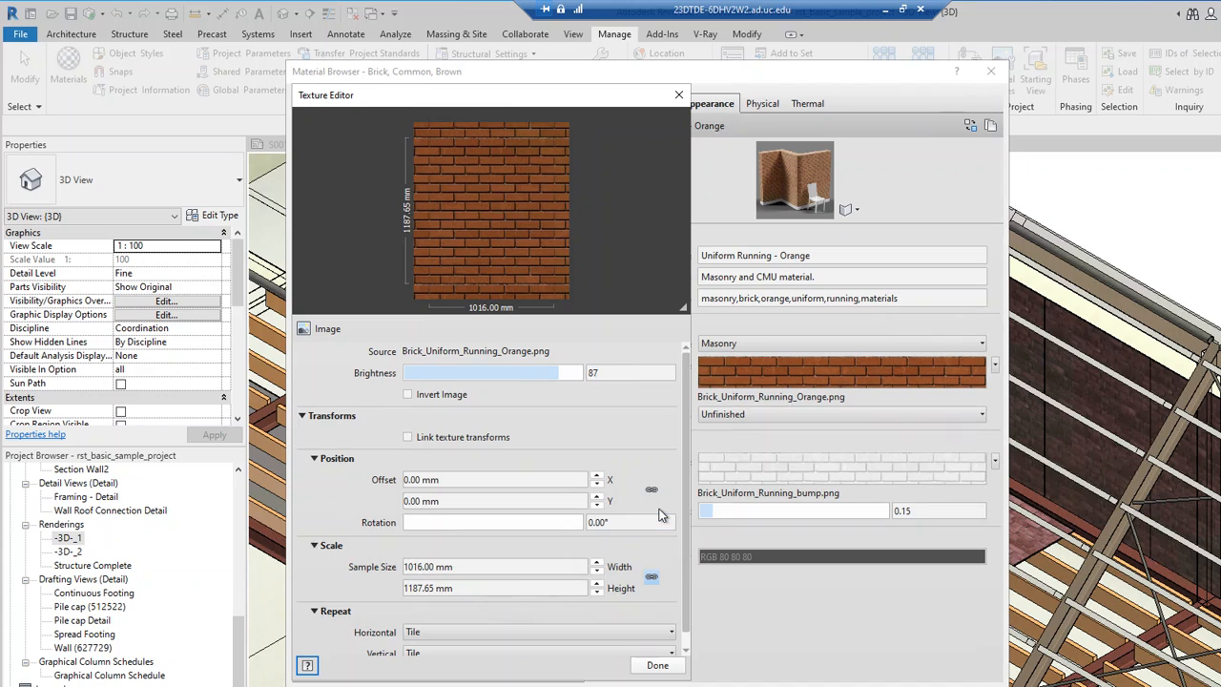
# Examine the masonry image's brightness, position, scale and repeat settings, and close the texture editor without changing them.
pyautogui.scroll(-1, 661, 515)
pyautogui.click(658, 509)
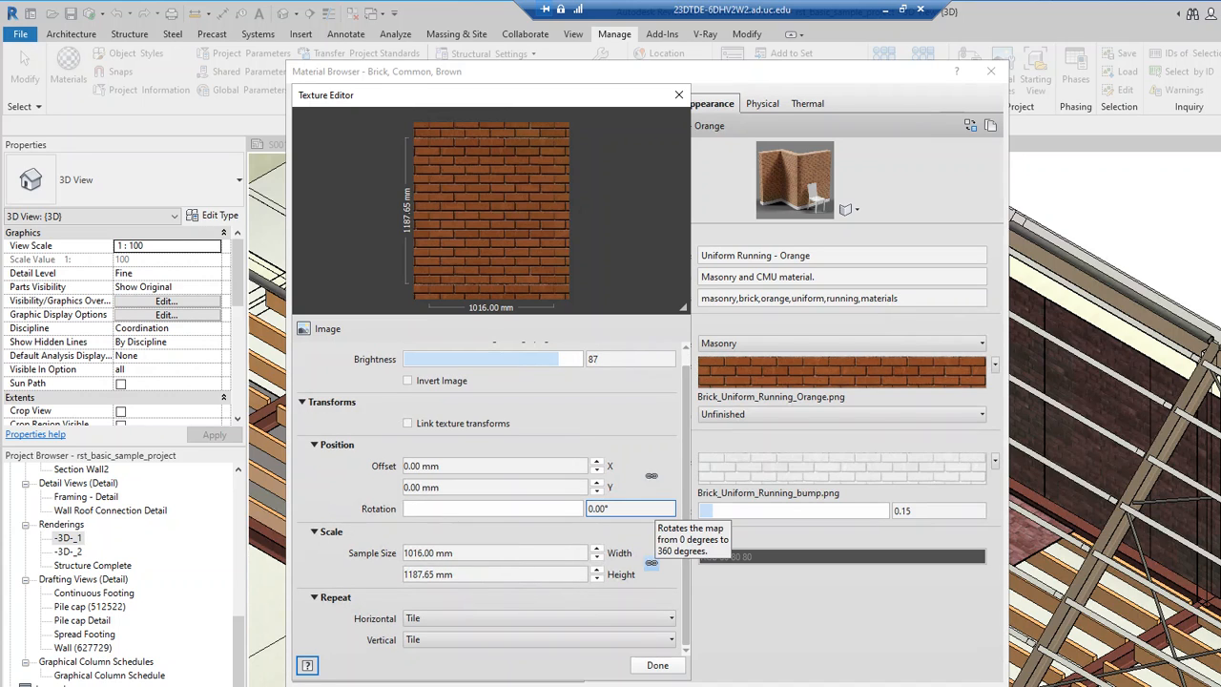
pyautogui.scroll(1, 659, 515)
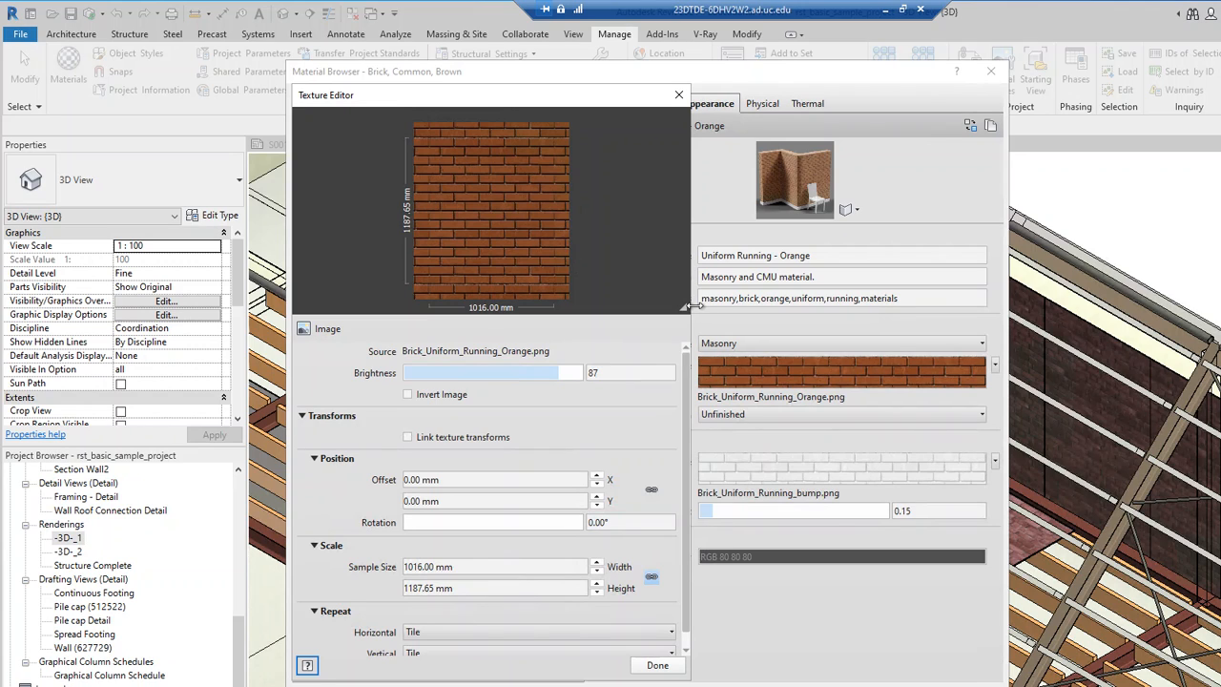
pyautogui.scroll(-1, 620, 543)
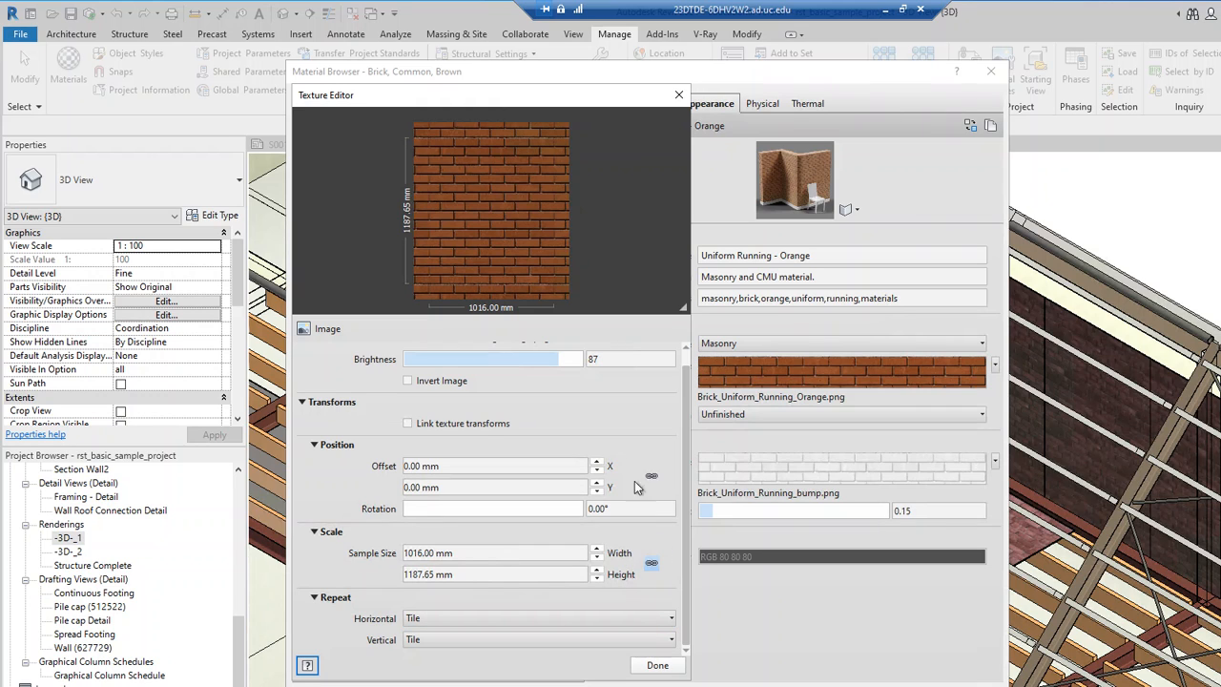
pyautogui.click(679, 97)
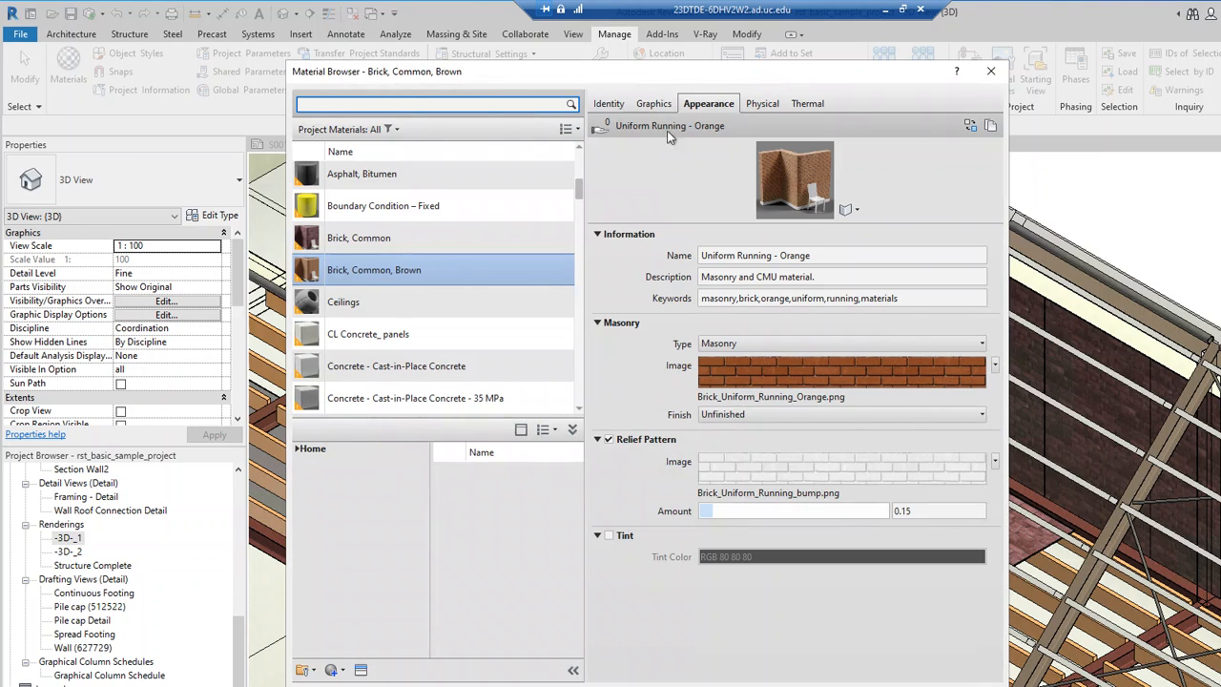
# Reopen the masonry image of Brick, Common, Brown for editing, lower its brightness to 51 and slightly reduce its linked sample size.
pyautogui.click(995, 366)
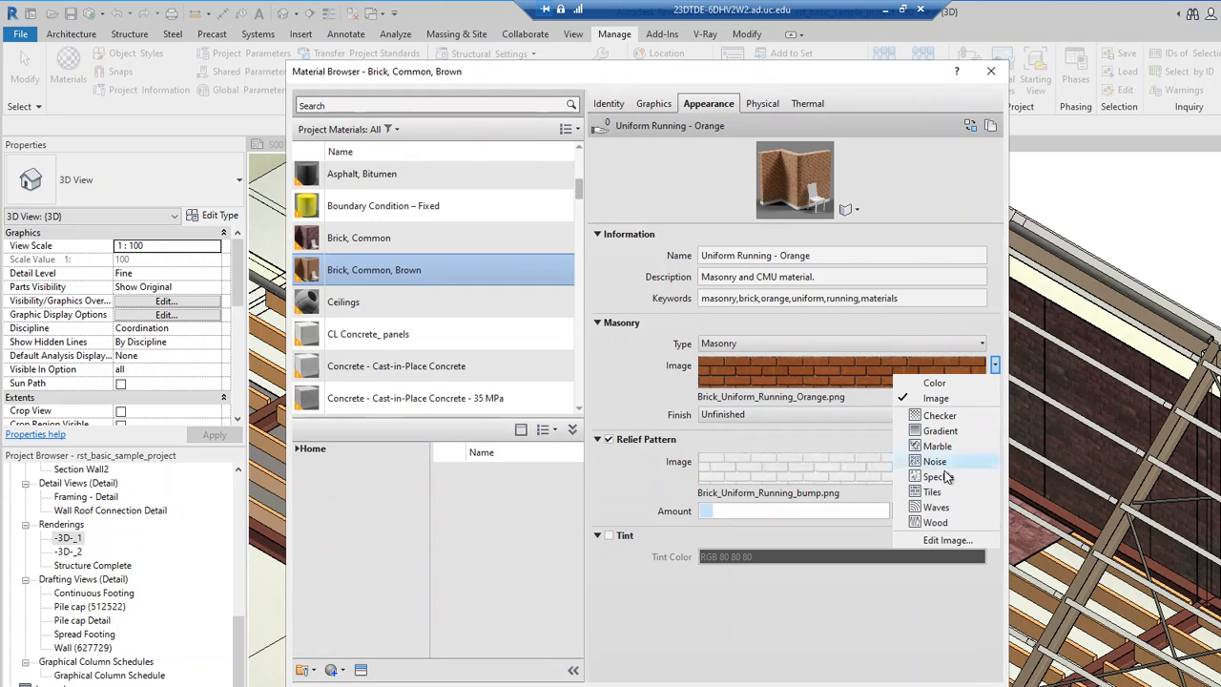
pyautogui.click(934, 542)
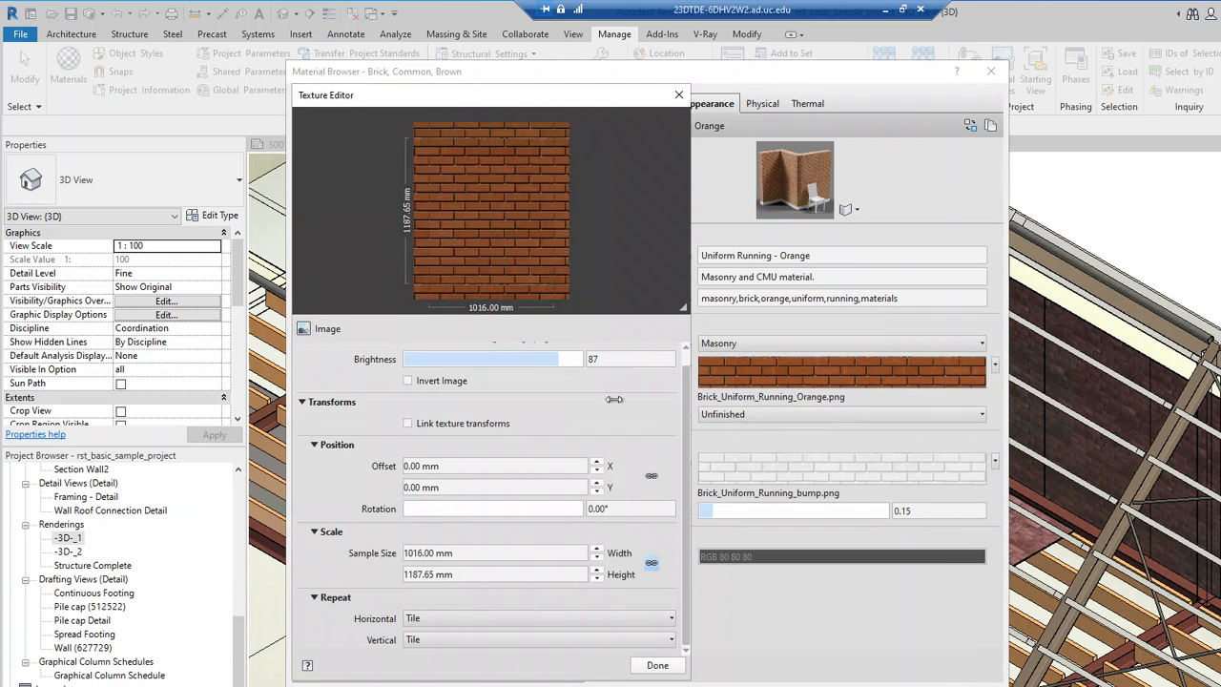
pyautogui.moveTo(555, 358); pyautogui.dragTo(498, 359)
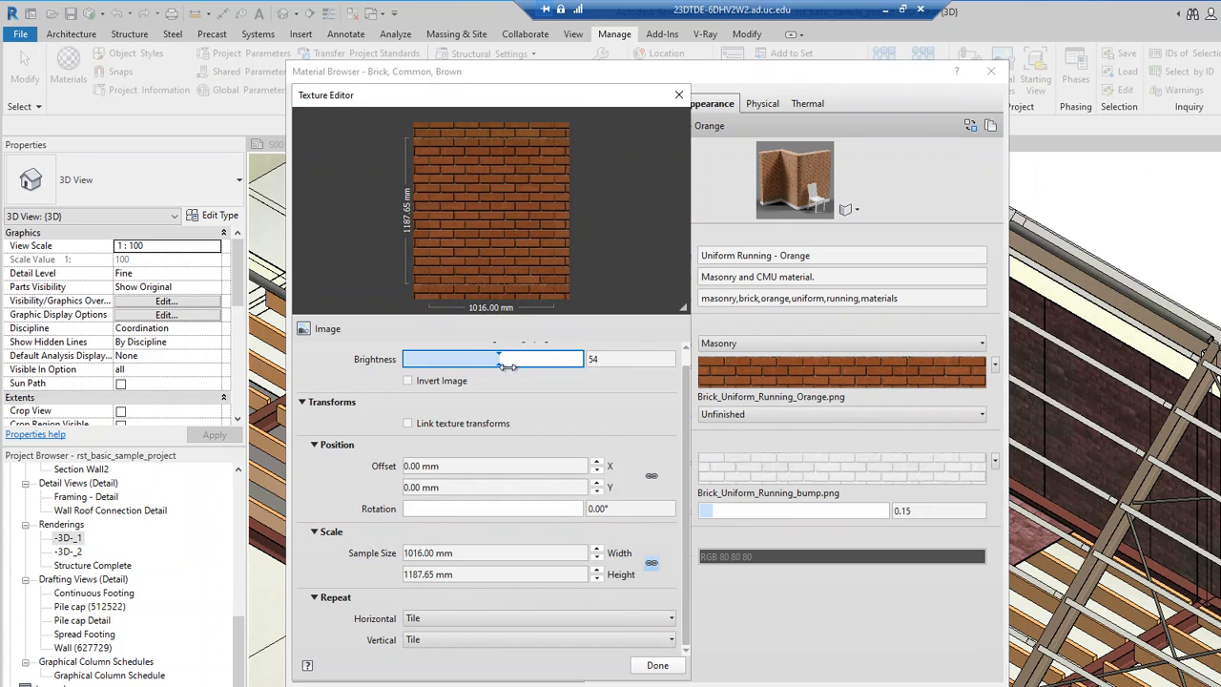
pyautogui.click(595, 580)
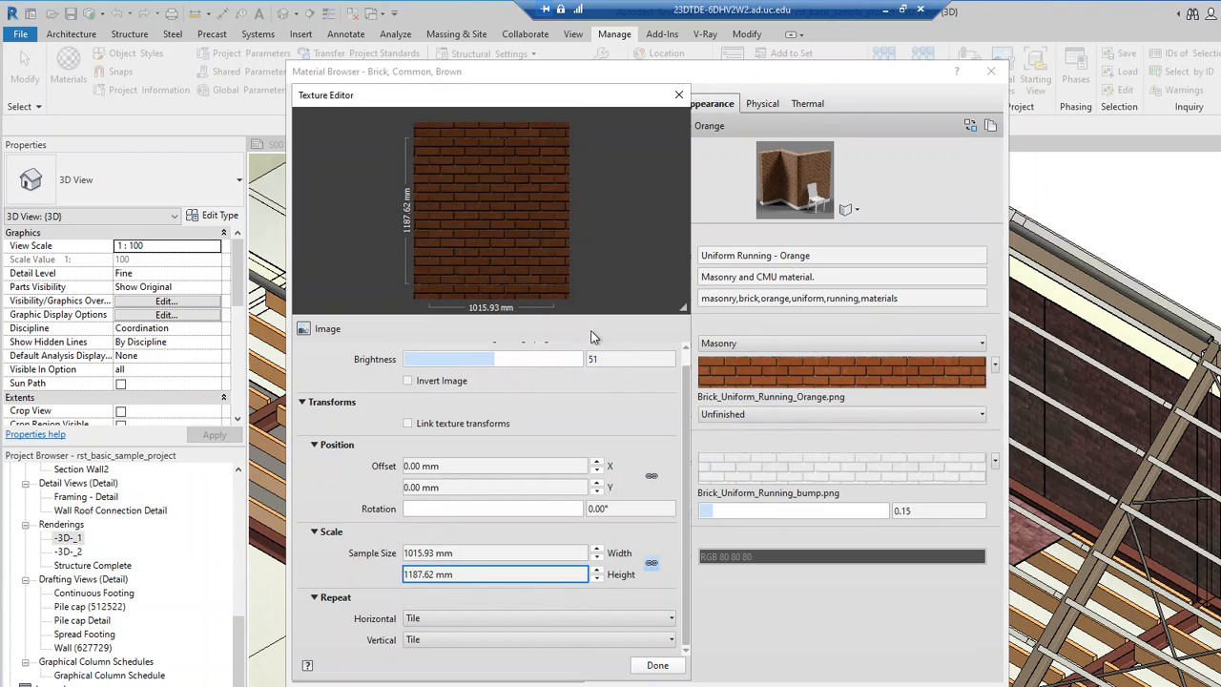
# Raise the masonry image's brightness to 78 and finish editing the texture.
pyautogui.click(504, 359)
pyautogui.moveTo(504, 358); pyautogui.dragTo(544, 358)
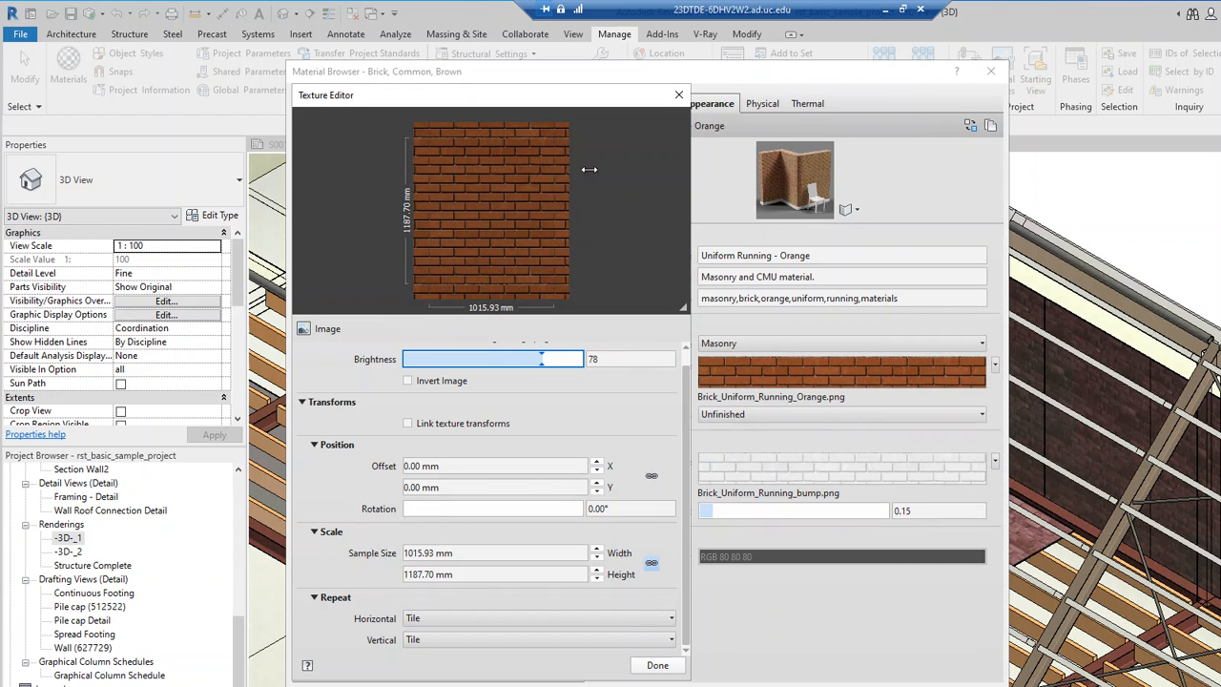
pyautogui.moveTo(591, 100); pyautogui.dragTo(494, 116)
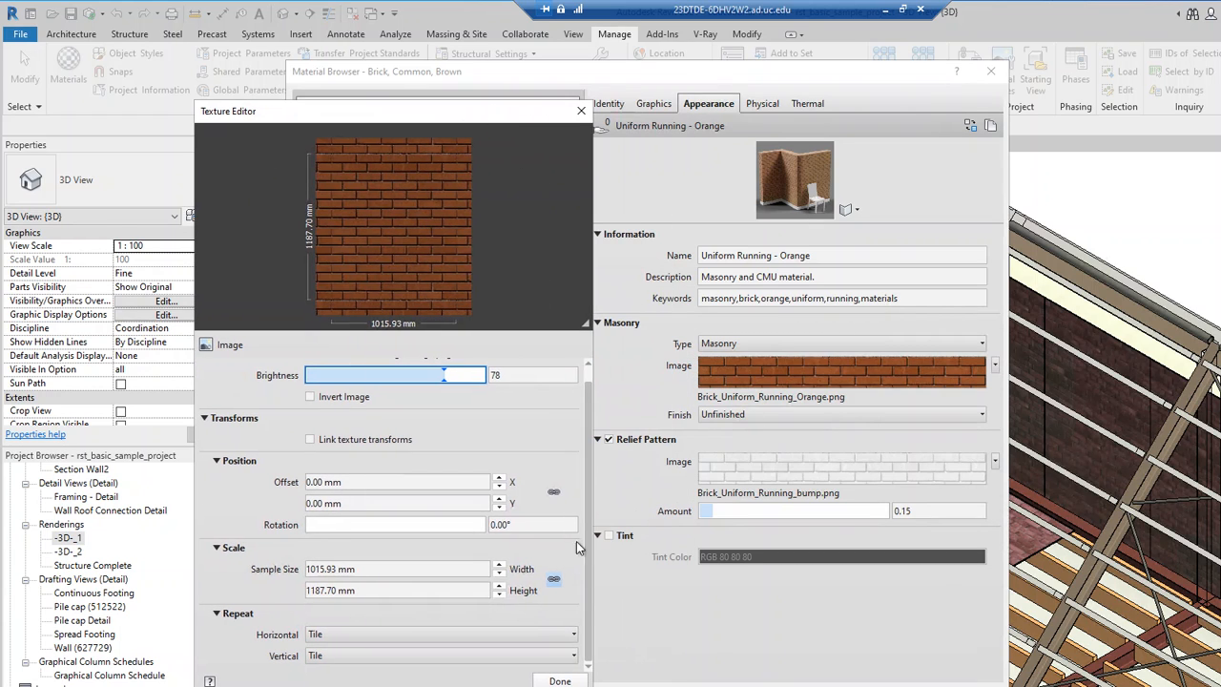
pyautogui.click(559, 681)
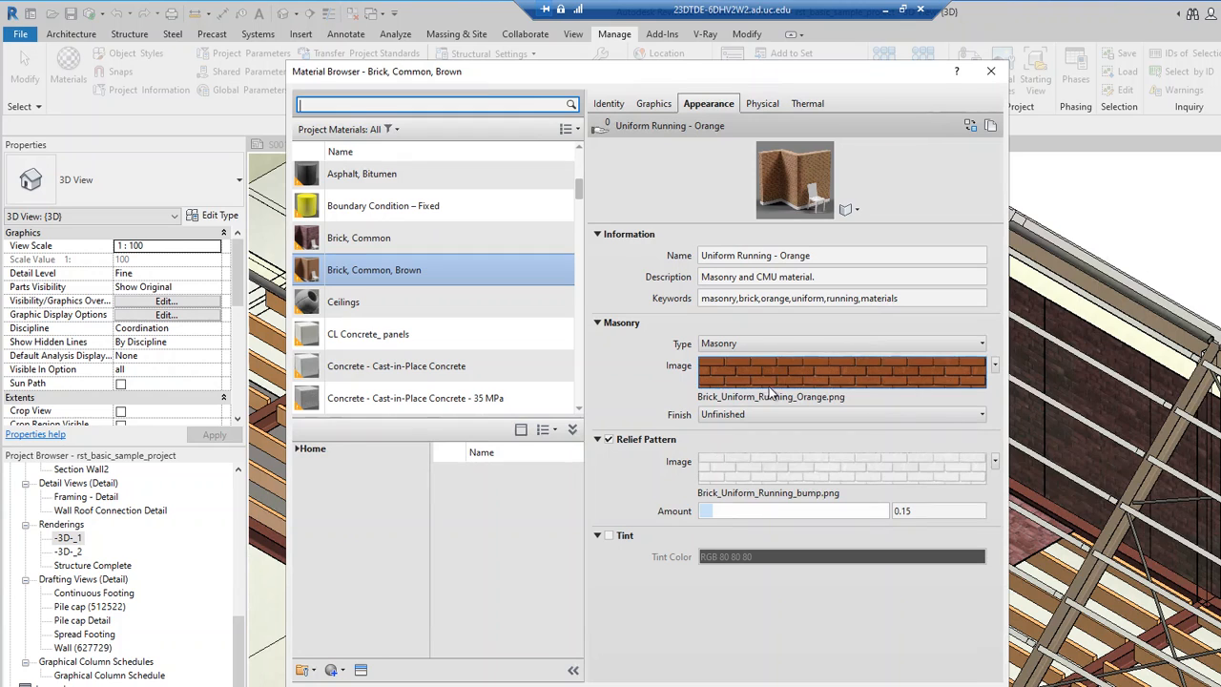
# Reopen the masonry image's texture settings and set the sample width to 1016 mm.
pyautogui.rightClick(792, 367)
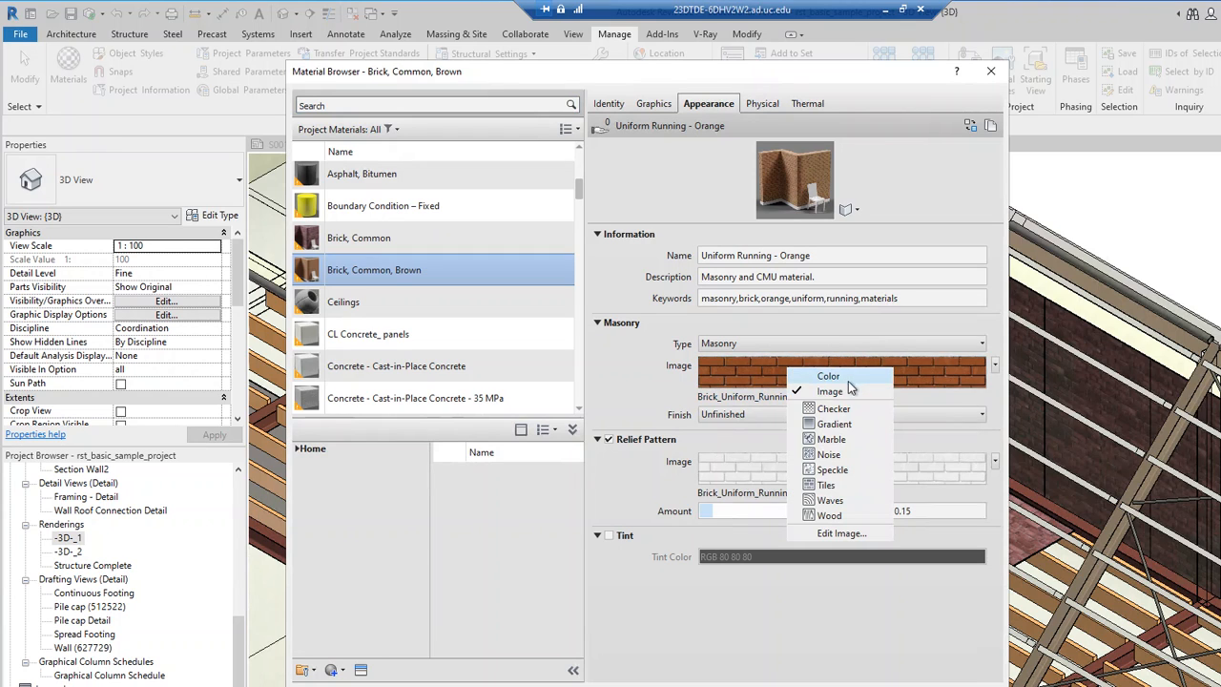
pyautogui.click(831, 533)
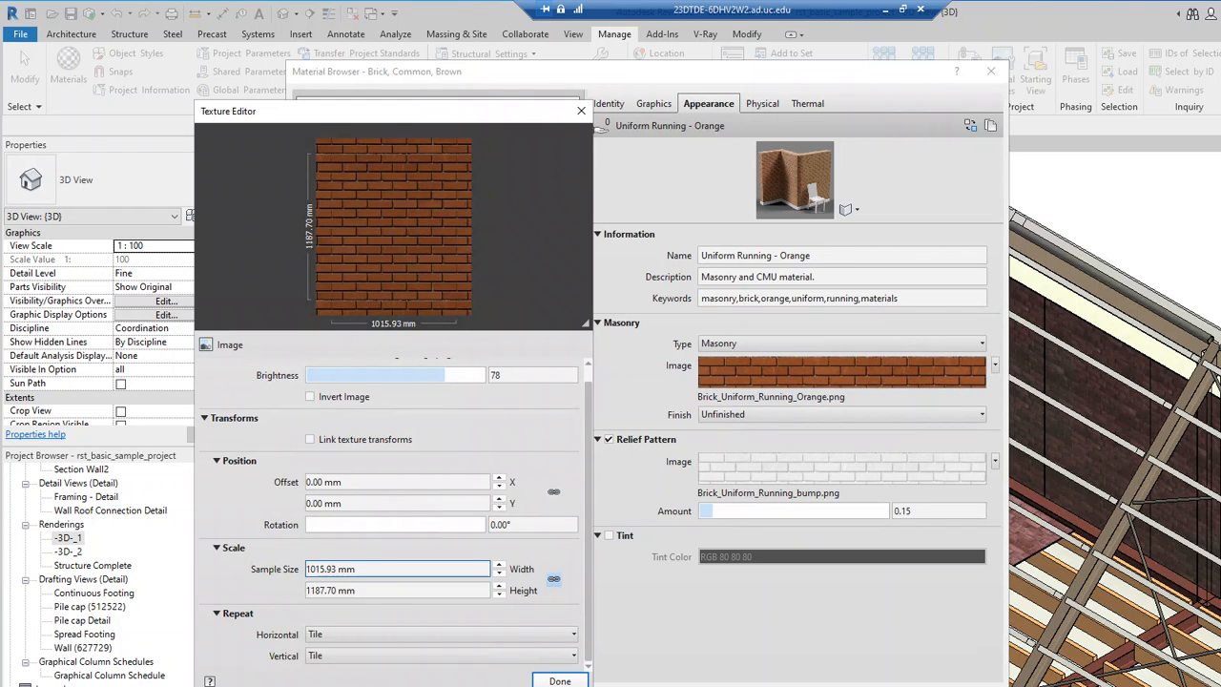
pyautogui.click(388, 569)
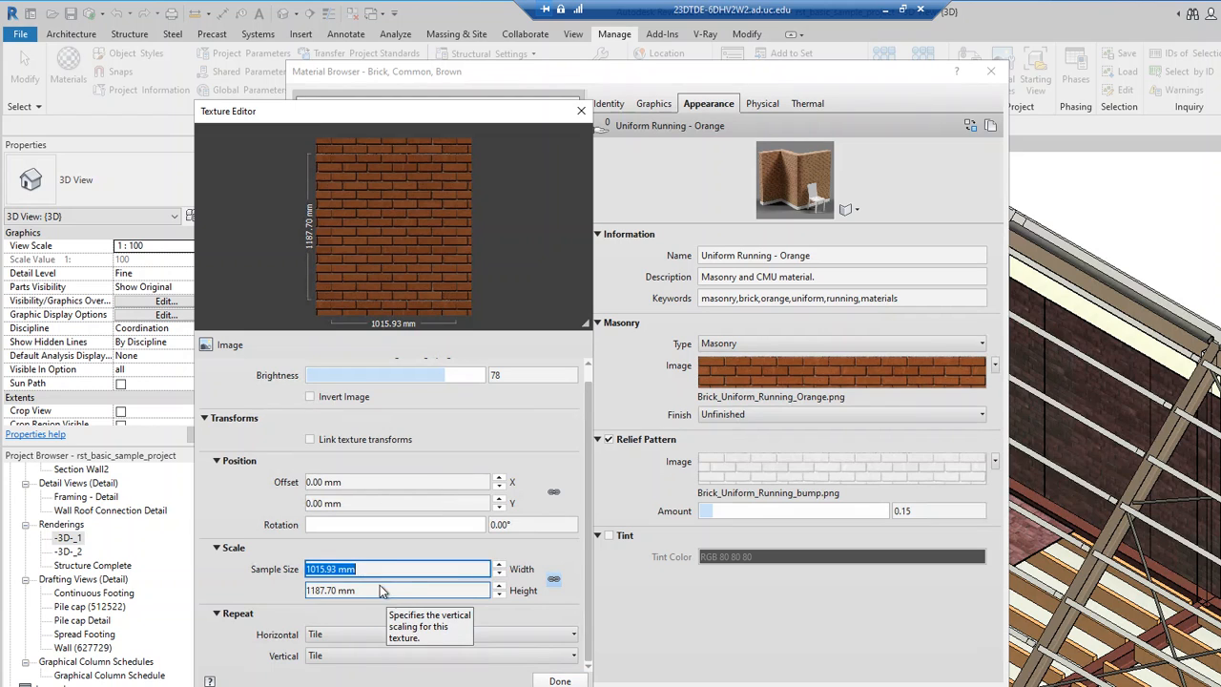
pyautogui.write('1016')
pyautogui.press('Tab')
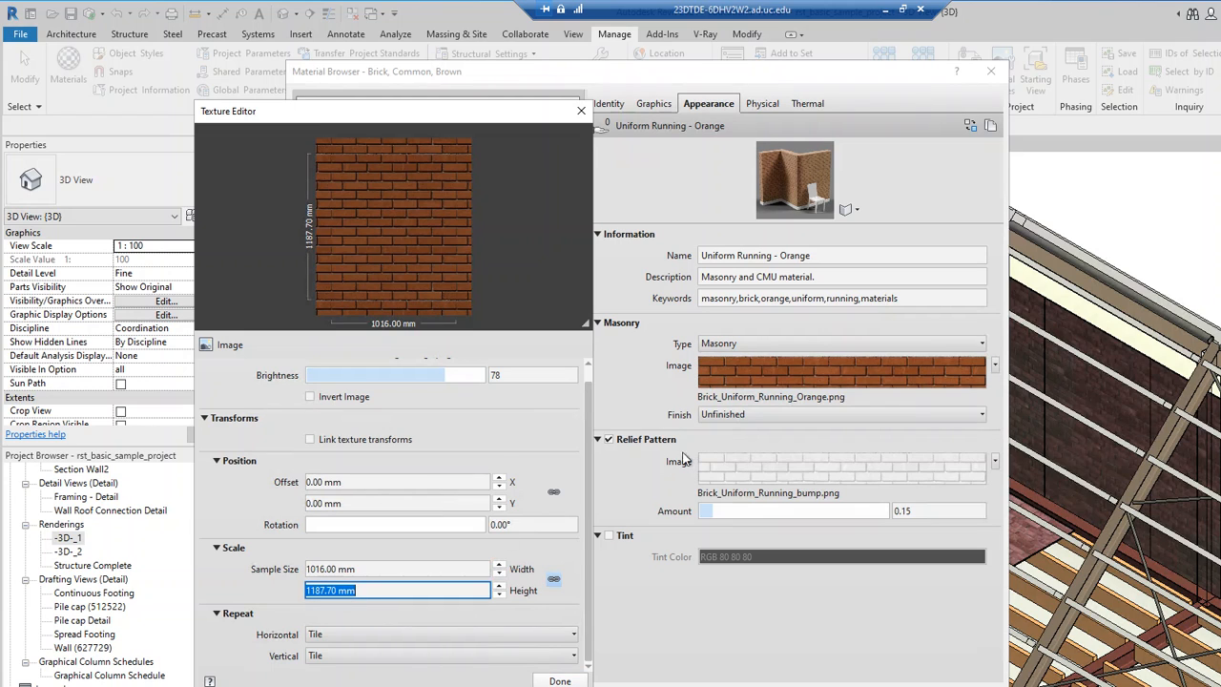
# Adjust the masonry image's linked sample size to 1015.95 by 1187.64 mm and finish editing the texture.
pyautogui.moveTo(413, 119); pyautogui.dragTo(270, 91)
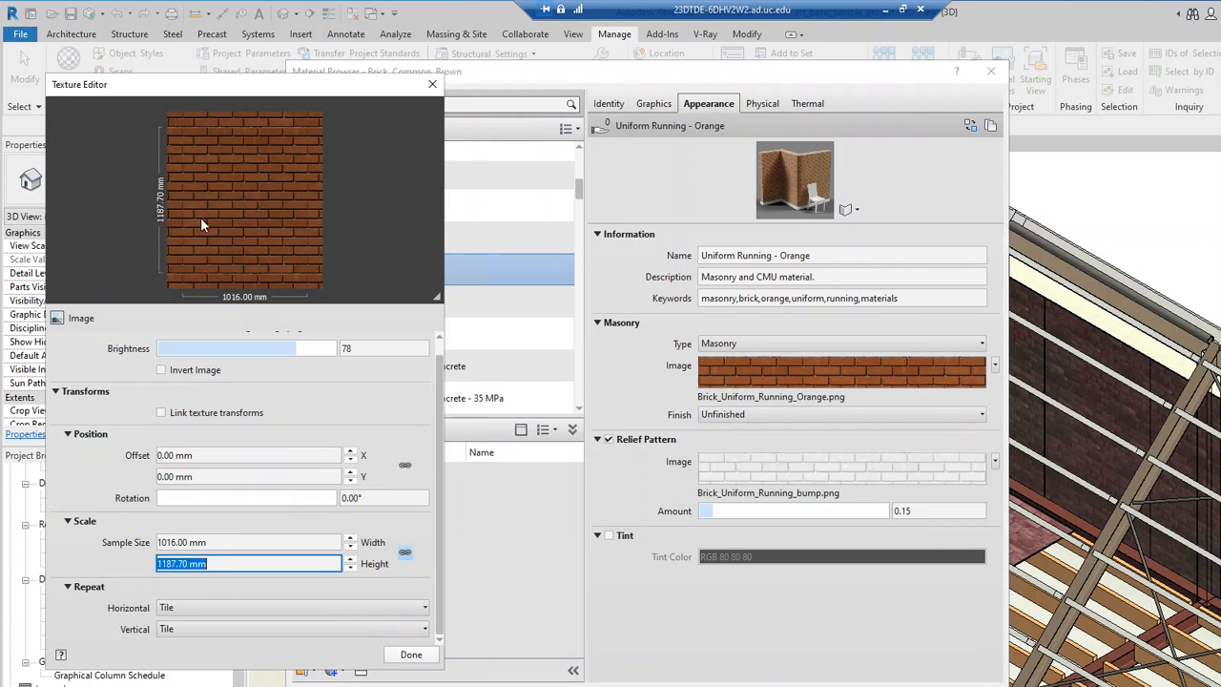
pyautogui.click(229, 542)
pyautogui.click(182, 542)
pyautogui.click(159, 563)
pyautogui.doubleClick(314, 542)
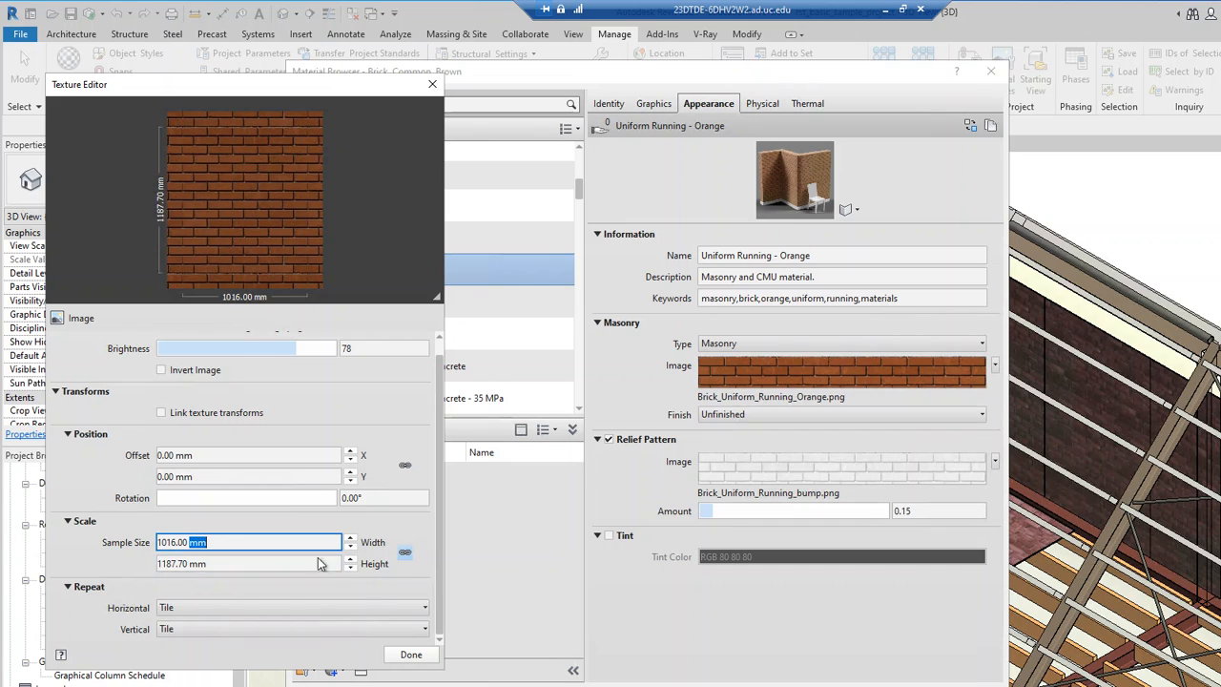
pyautogui.click(191, 563)
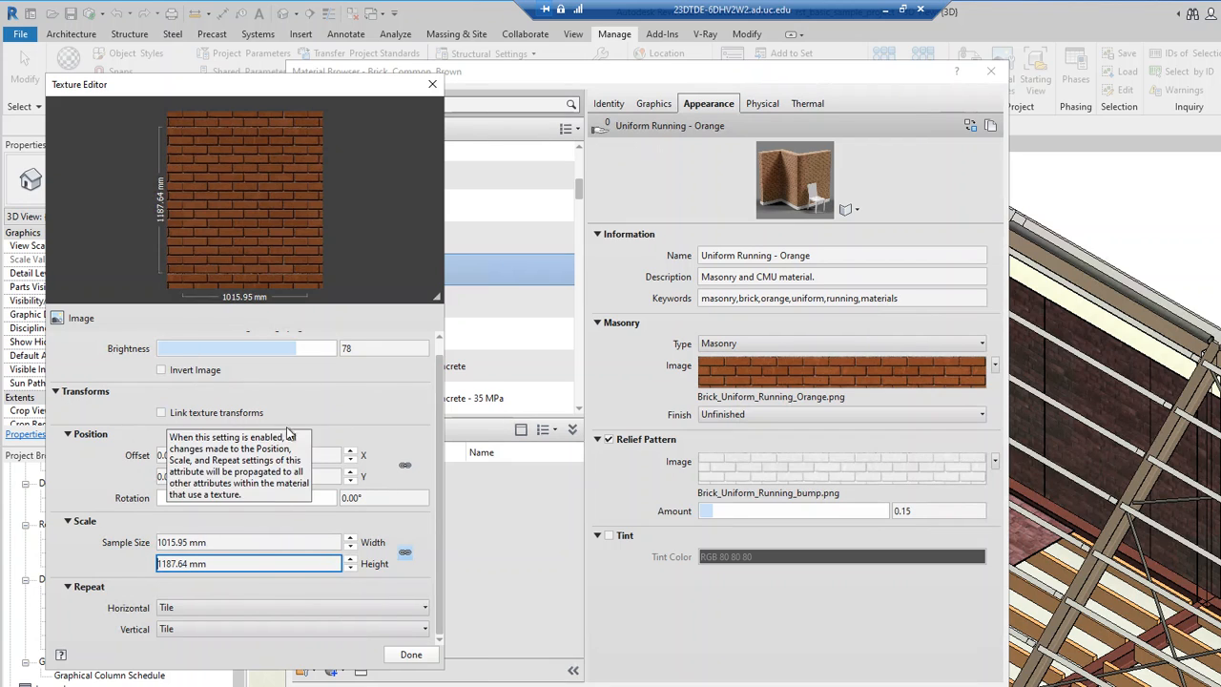
pyautogui.click(424, 661)
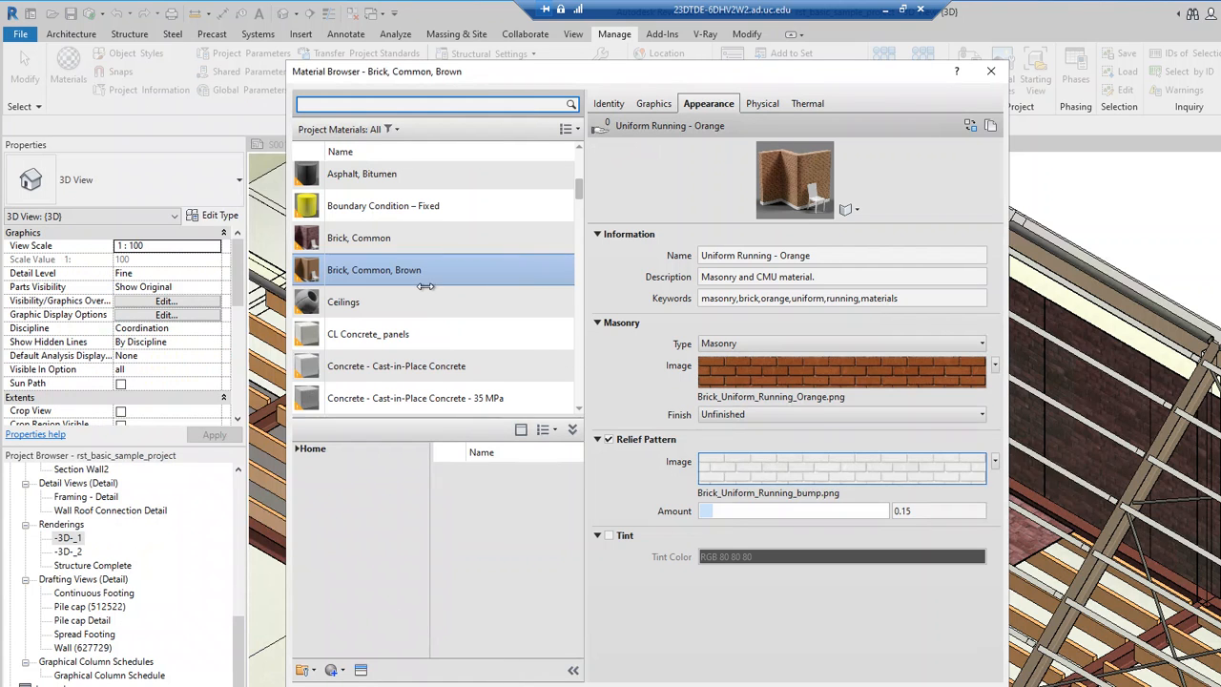
# Examine the Ceilings material's generic appearance with its reflectivity and transparency settings expanded.
pyautogui.click(399, 300)
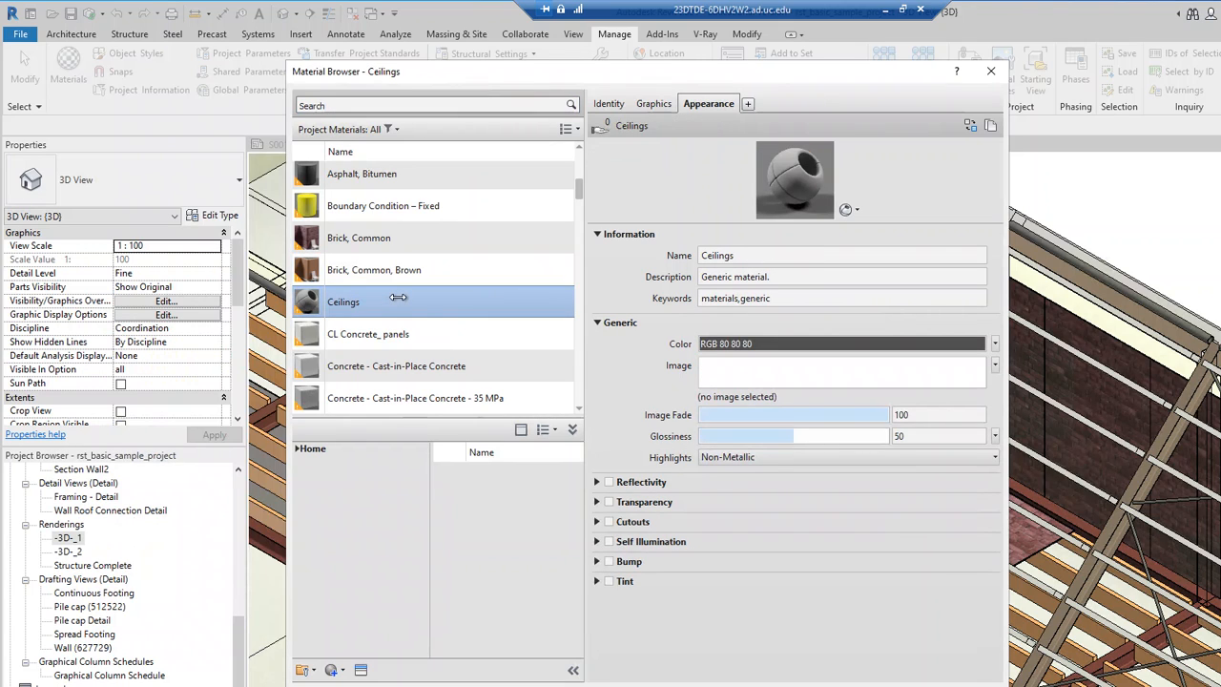
pyautogui.click(596, 483)
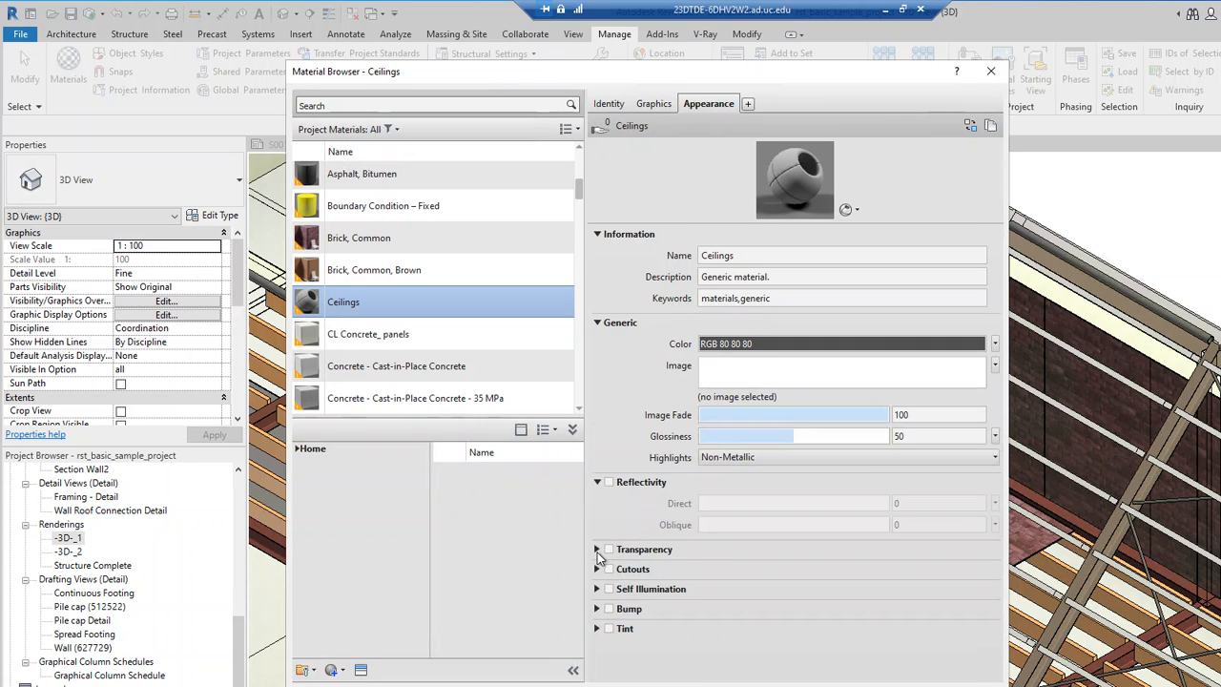
pyautogui.click(597, 550)
pyautogui.scroll(-3, 623, 560)
pyautogui.scroll(3, 597, 500)
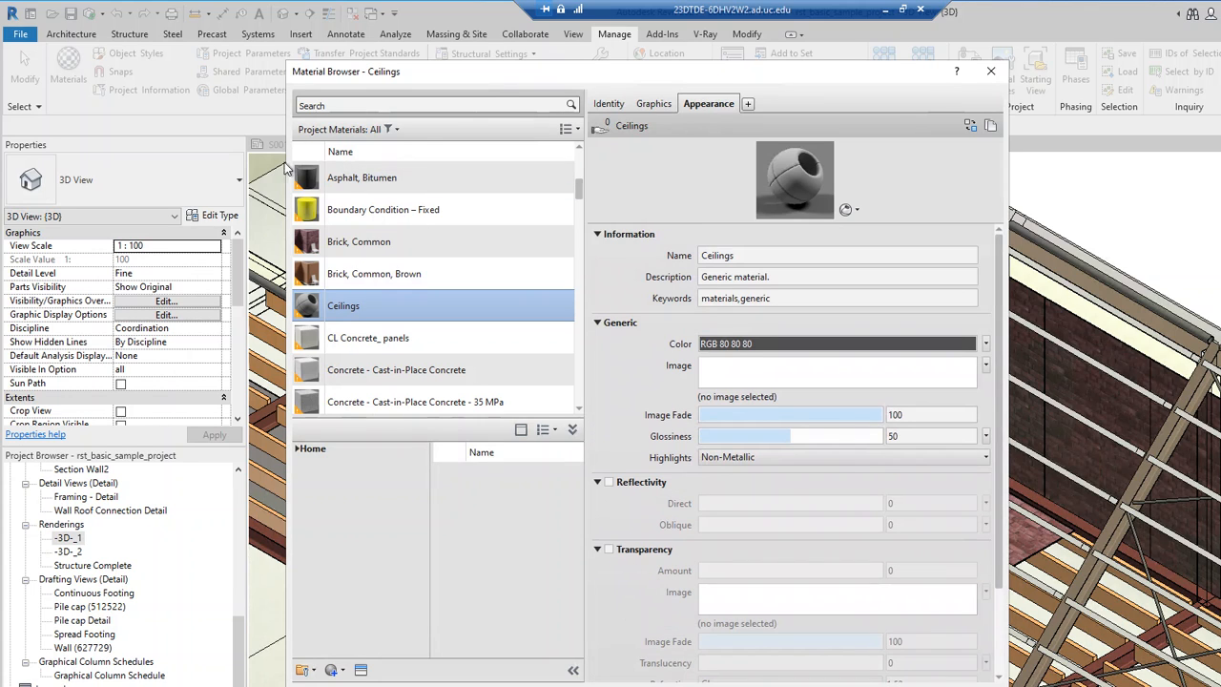
pyautogui.moveTo(504, 70); pyautogui.dragTo(402, 56)
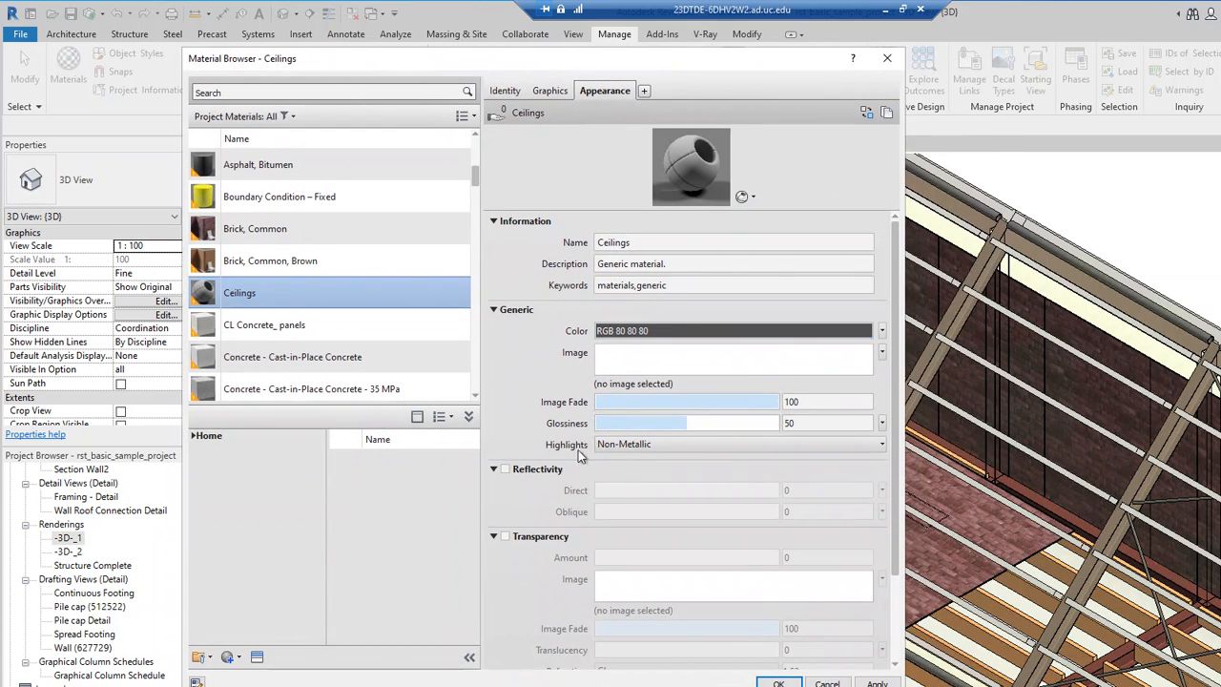
# Try enabling transparency in the Ceilings material's appearance, and turn it off again.
pyautogui.click(505, 542)
pyautogui.click(505, 538)
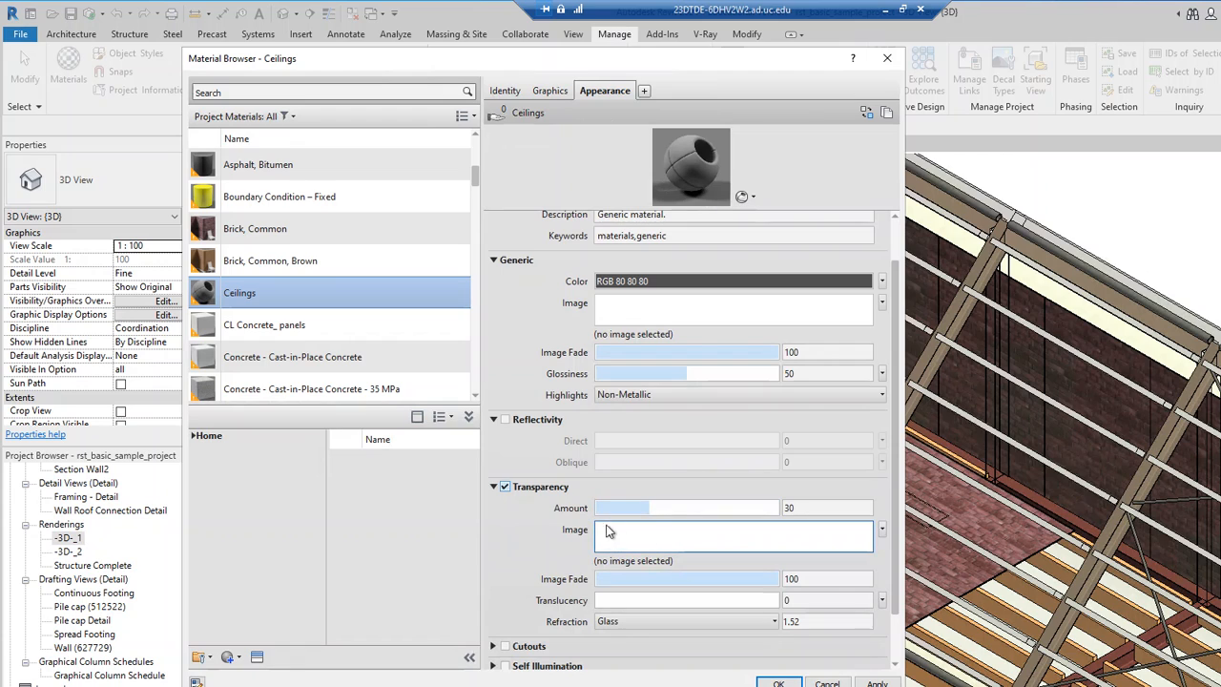
pyautogui.click(505, 488)
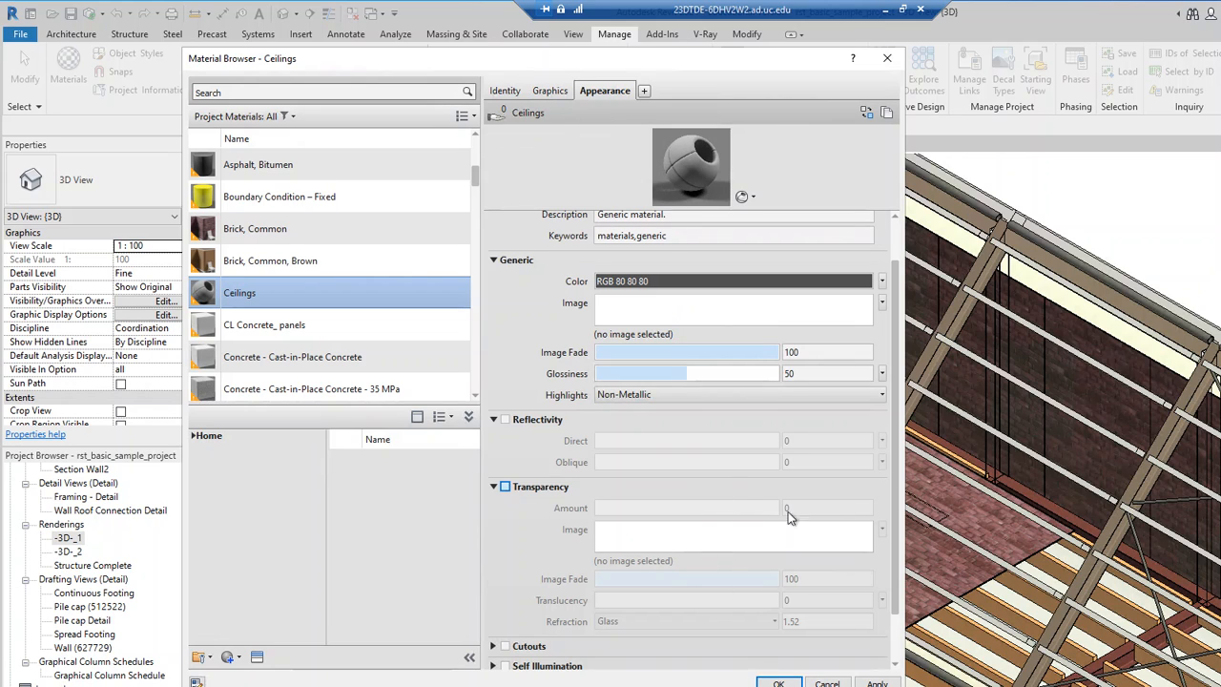
# Search the materials for "glass" and compare the appearance settings of Glass and Glass, Clear Glazing.
pyautogui.click(268, 92)
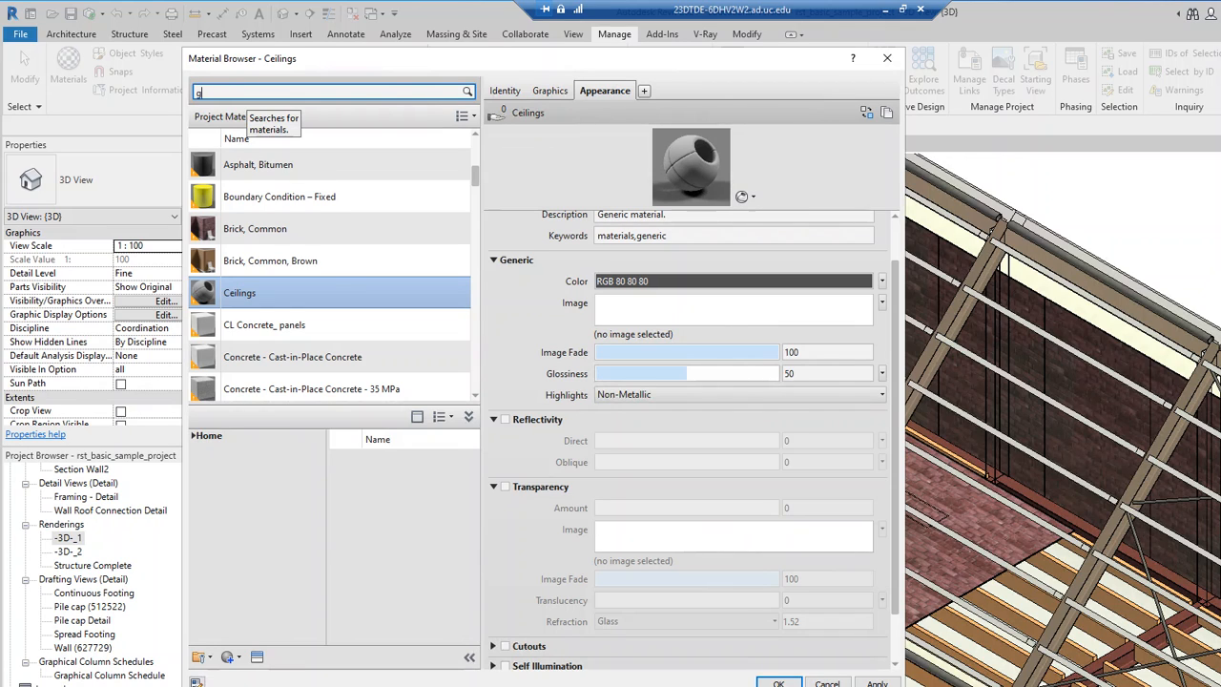
pyautogui.write('glass')
pyautogui.press('Return')
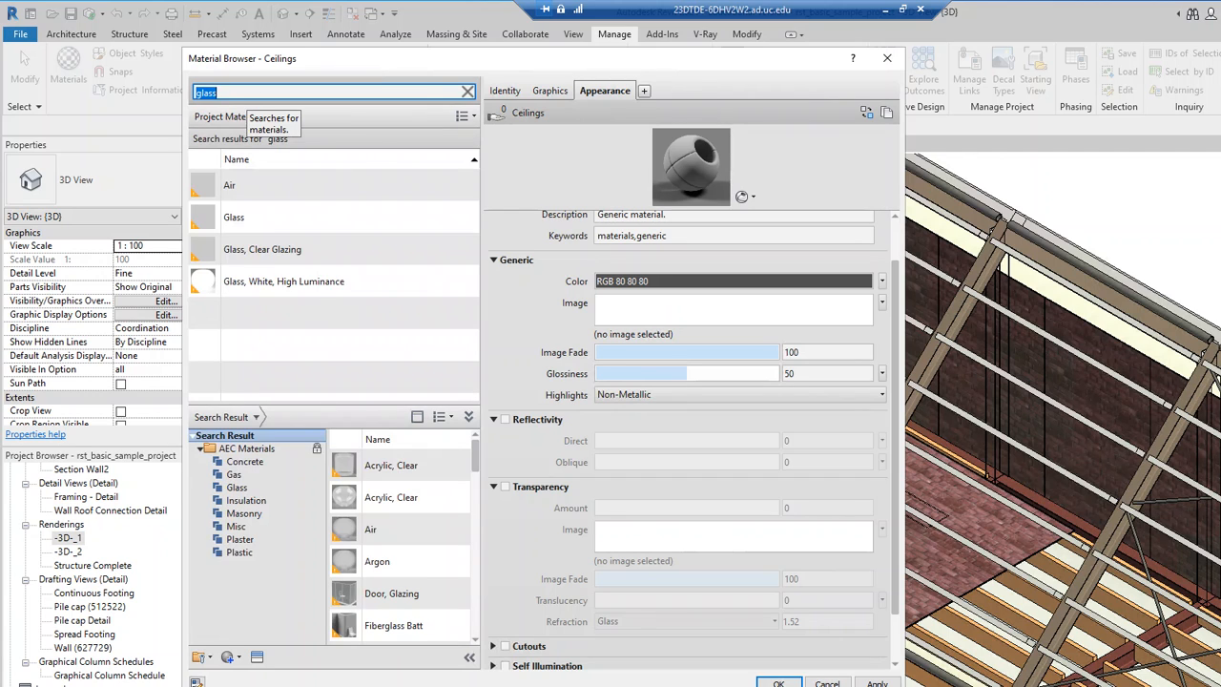
pyautogui.click(324, 212)
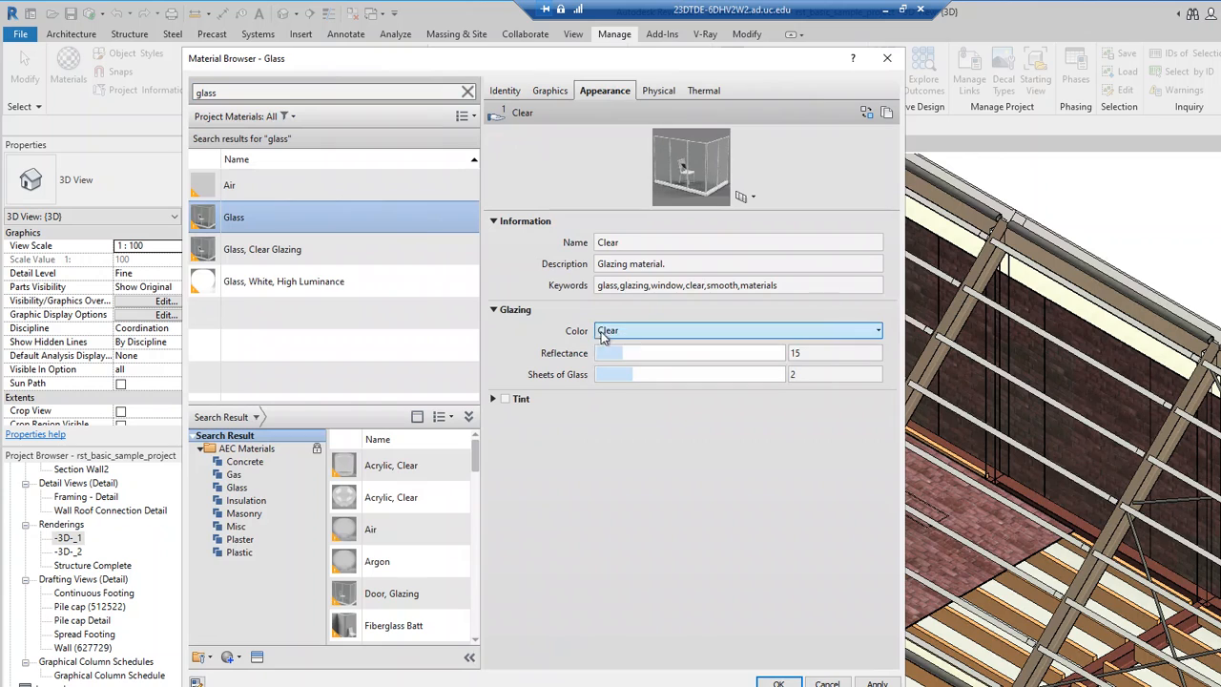
pyautogui.click(325, 252)
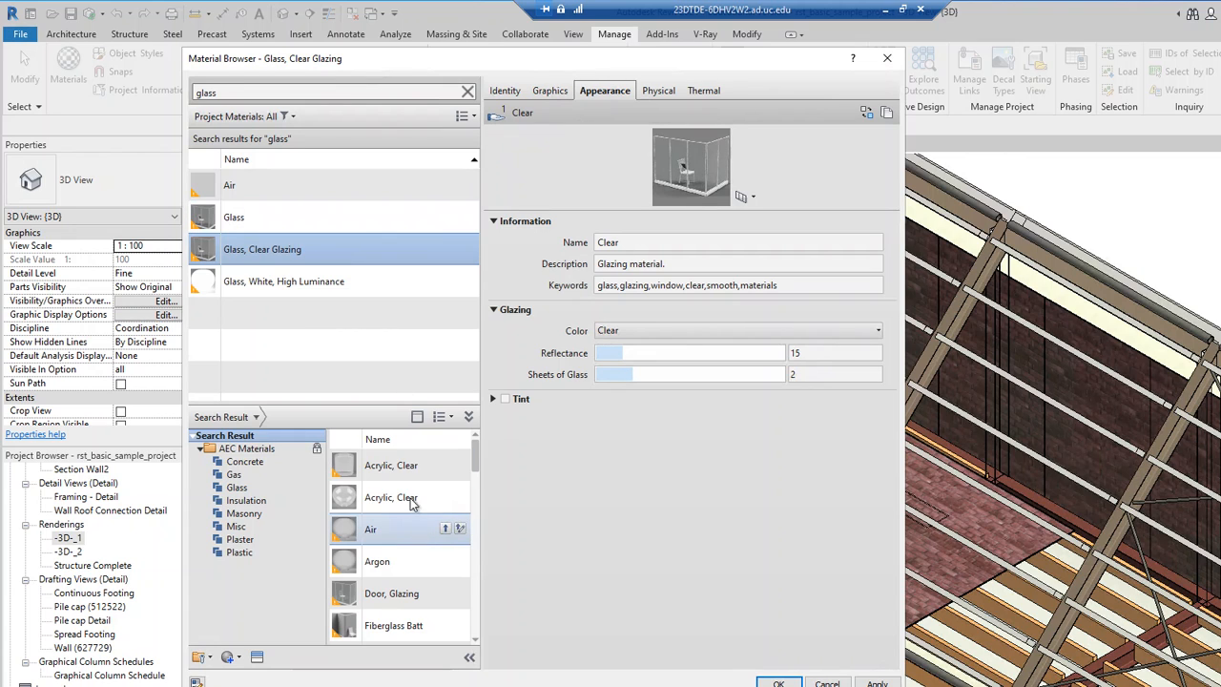
# Add Acrylic, Clear from the AEC Materials library to the project materials and close the Material Browser.
pyautogui.click(460, 496)
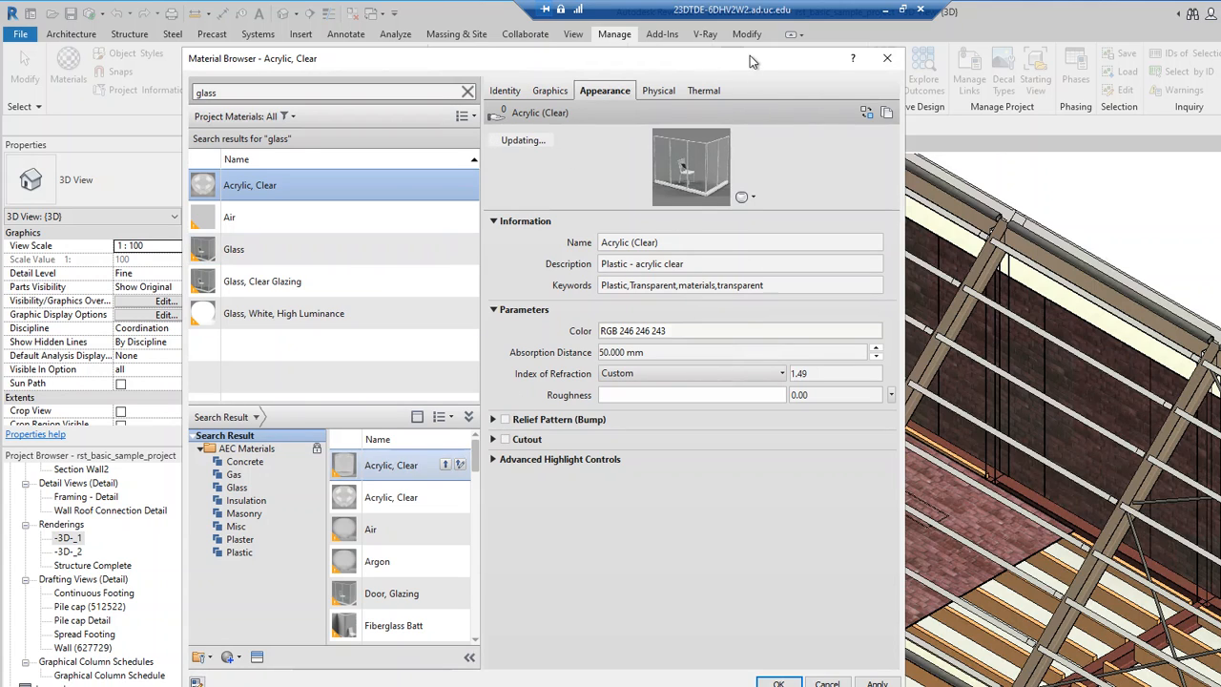
pyautogui.moveTo(750, 55); pyautogui.dragTo(925, 124)
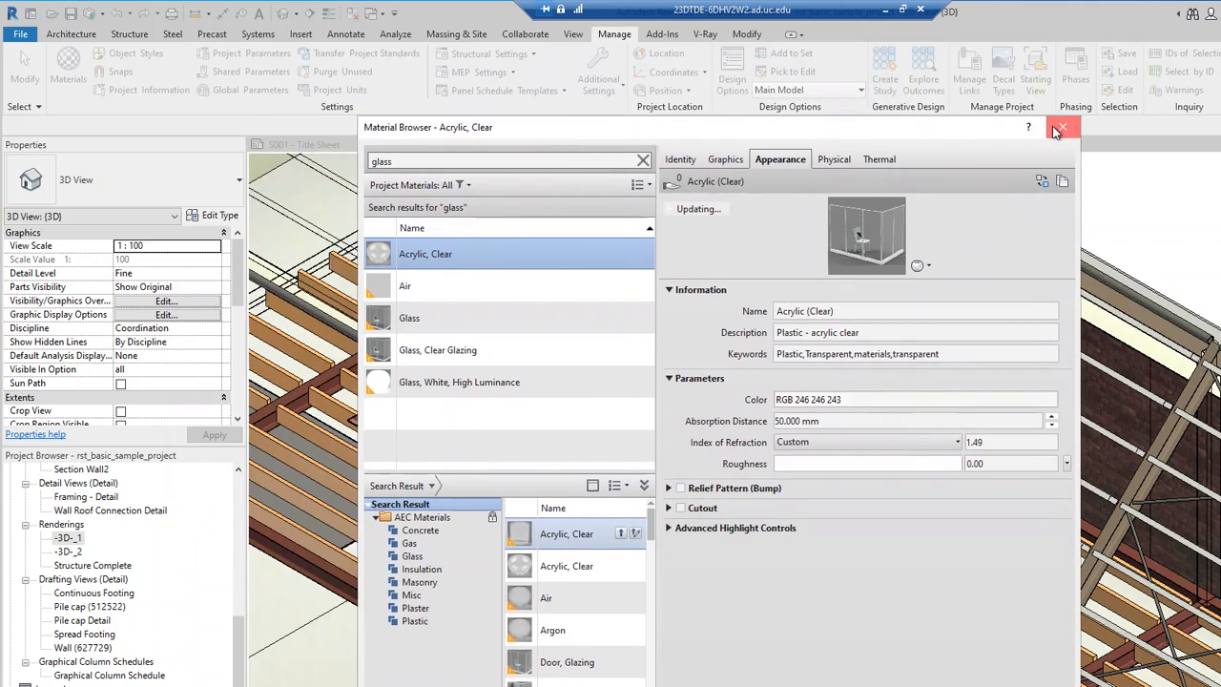
pyautogui.click(1061, 127)
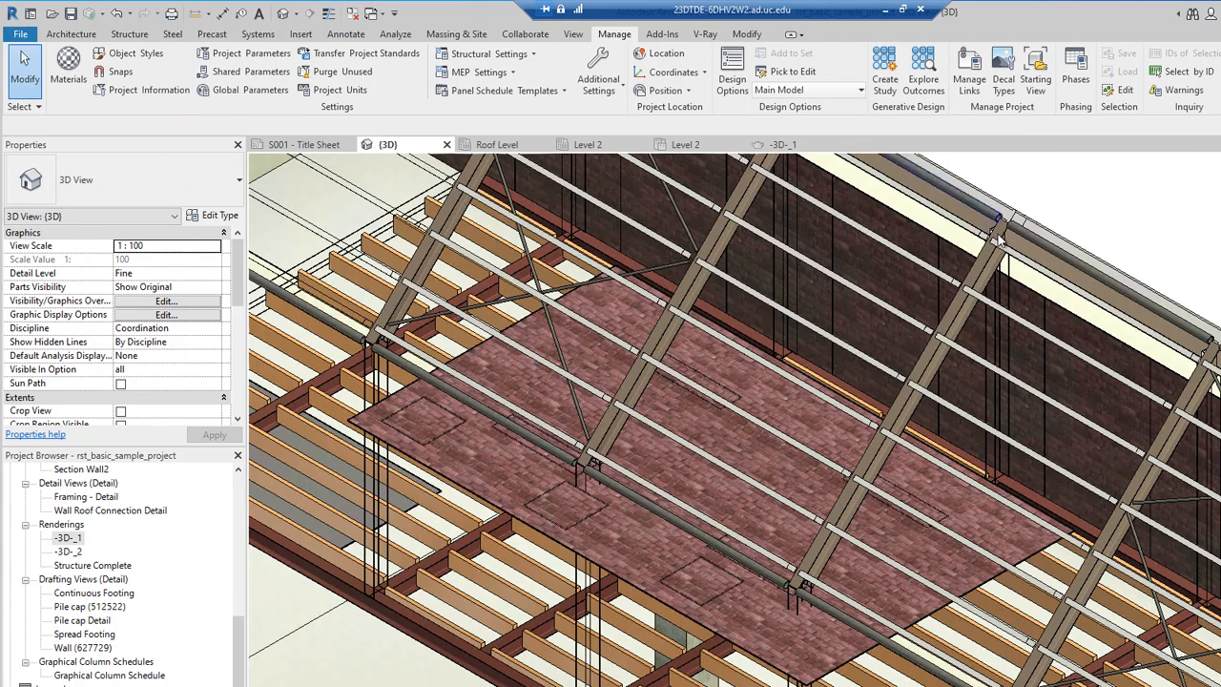
# Show the V-Ray tools, and switch from the remote Revit session to the ARCH3004_SP2021_schedule document in Google Docs.
pyautogui.click(705, 34)
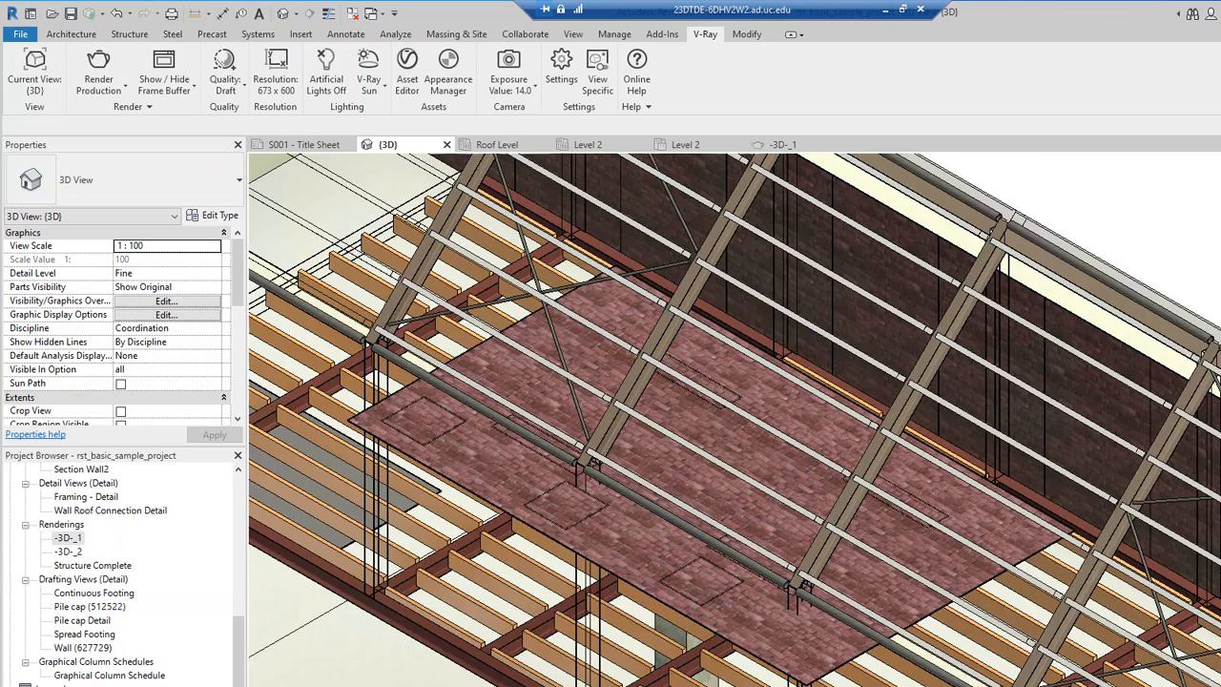
pyautogui.click(880, 9)
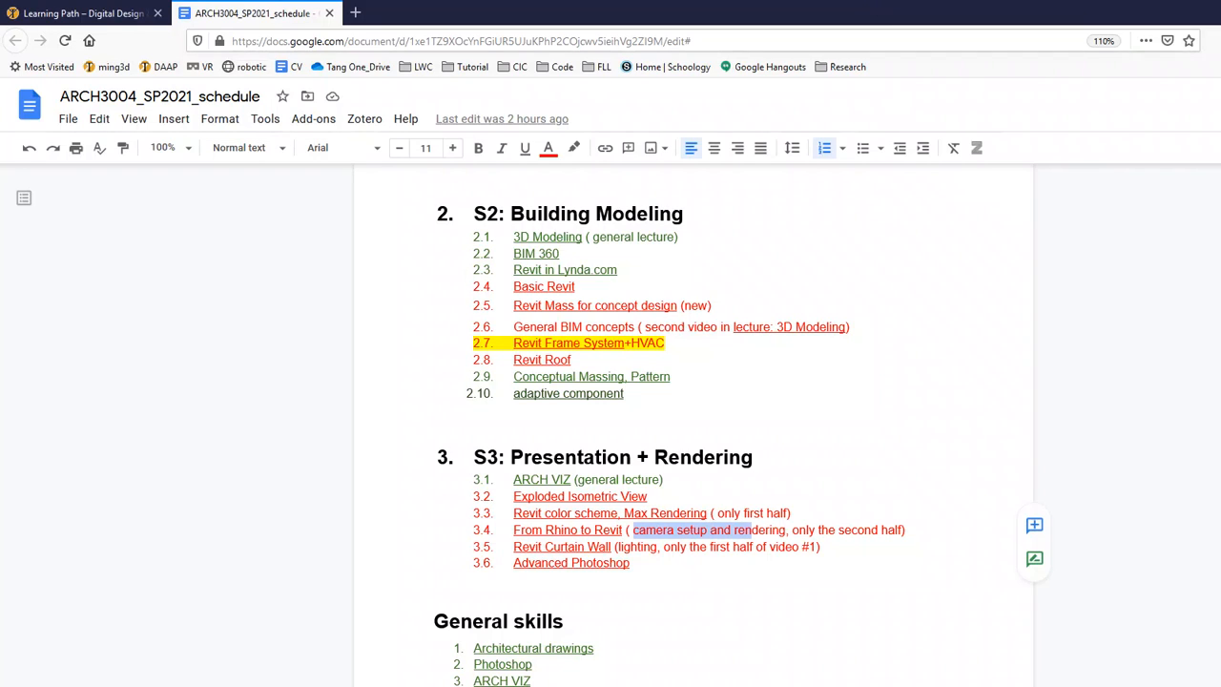